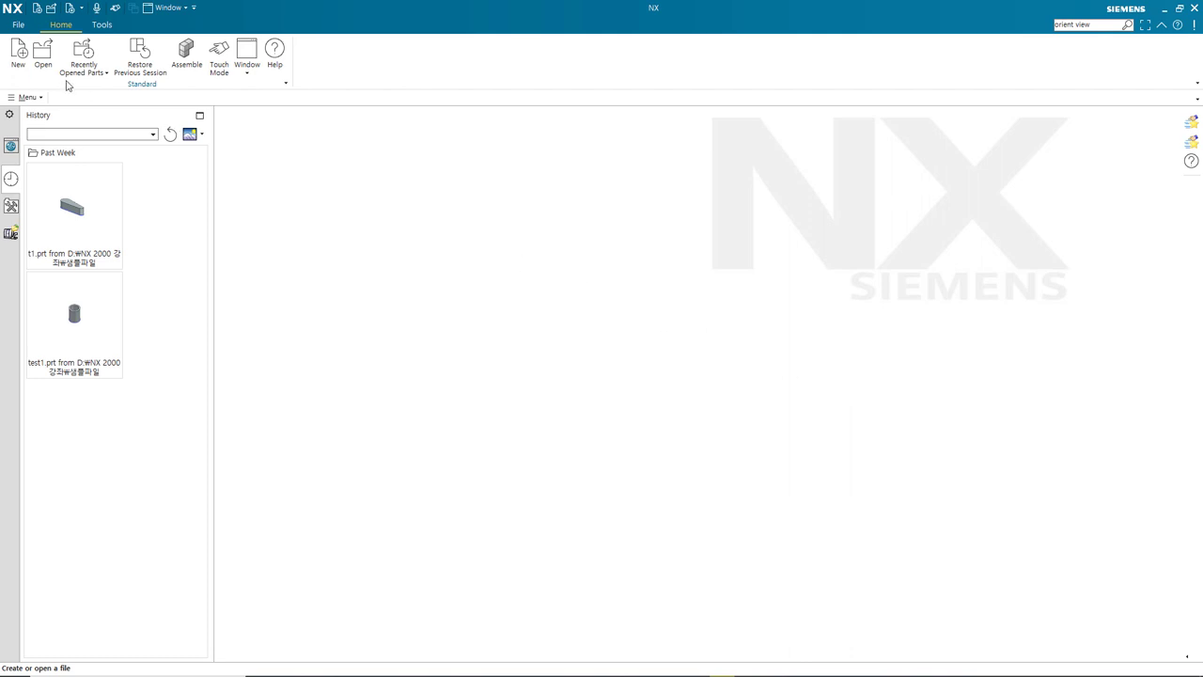
Step: Create a new part model1.prt from the Model template in millimetres
{"action": "left_click", "coordinate": [18, 52]}
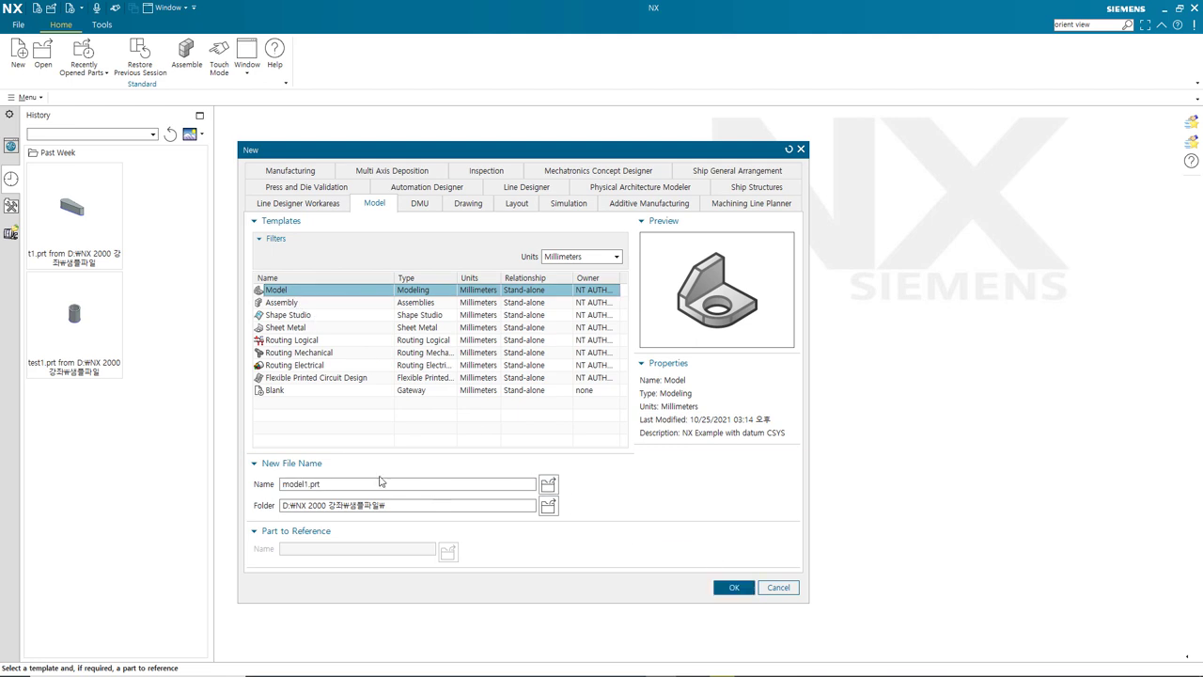
{"action": "left_click", "coordinate": [733, 586]}
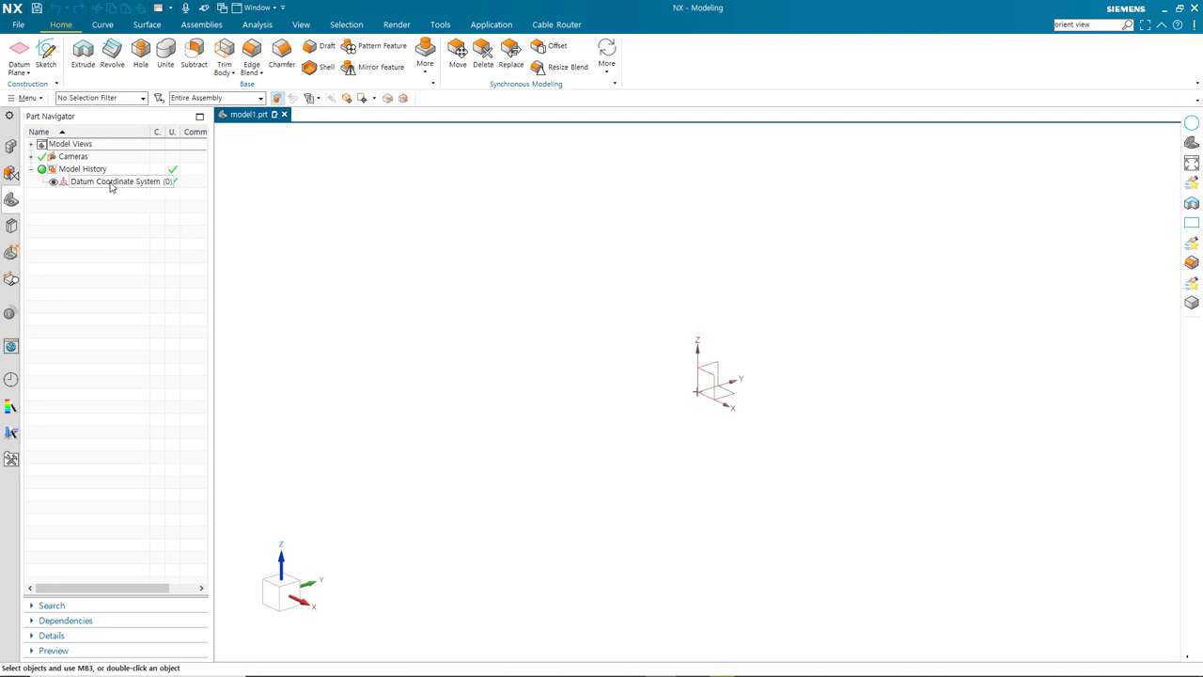
Step: Restrict selection to CSYS, select all objects, clear the selection, and pick the coordinate system individually before deselecting it
{"action": "left_click", "coordinate": [141, 98]}
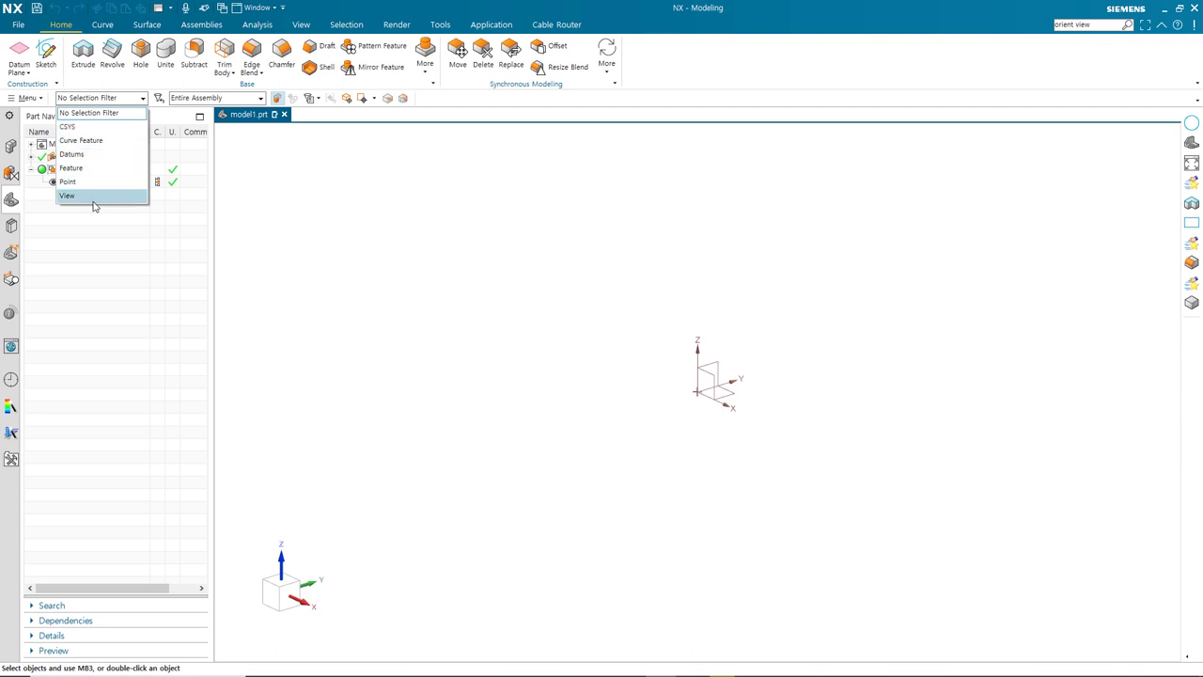
{"action": "left_click", "coordinate": [119, 129]}
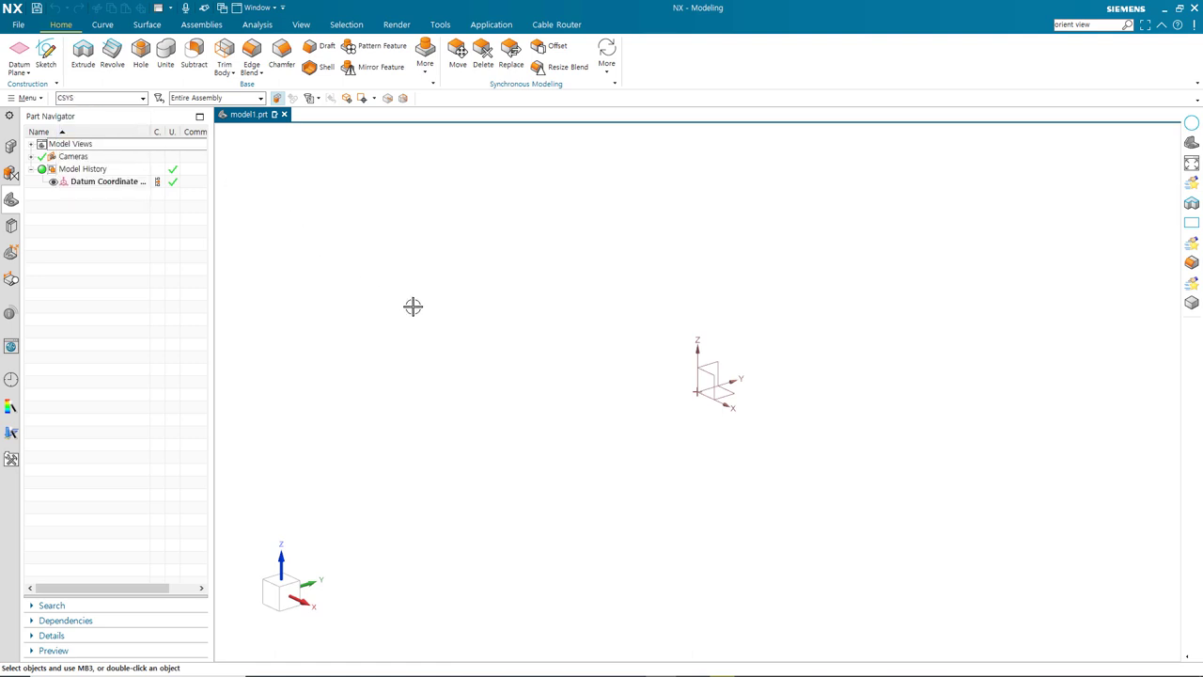
{"action": "key", "text": "ctrl+a"}
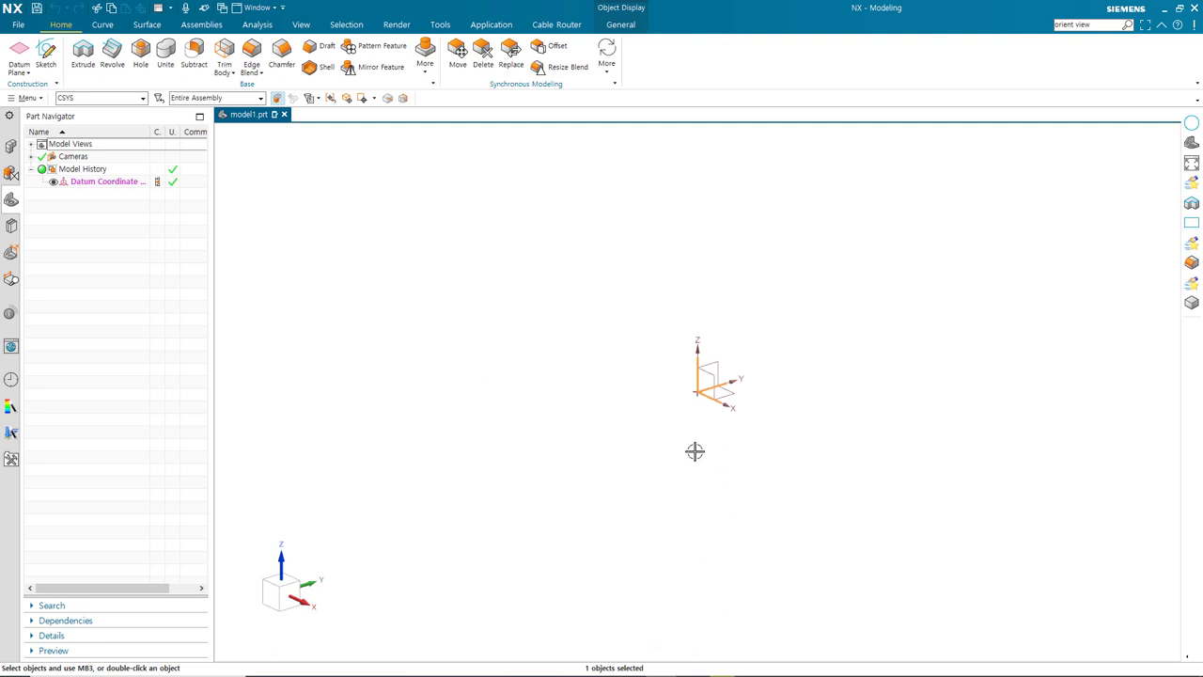
{"action": "key", "text": "Escape"}
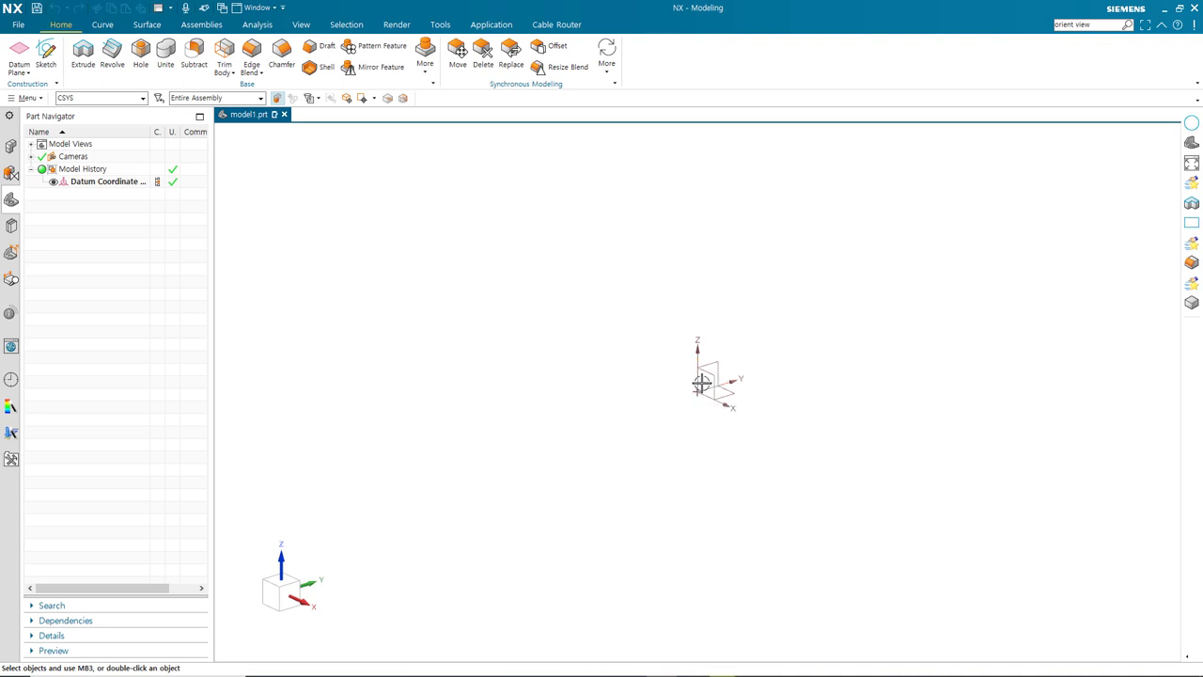
{"action": "left_click", "coordinate": [701, 388]}
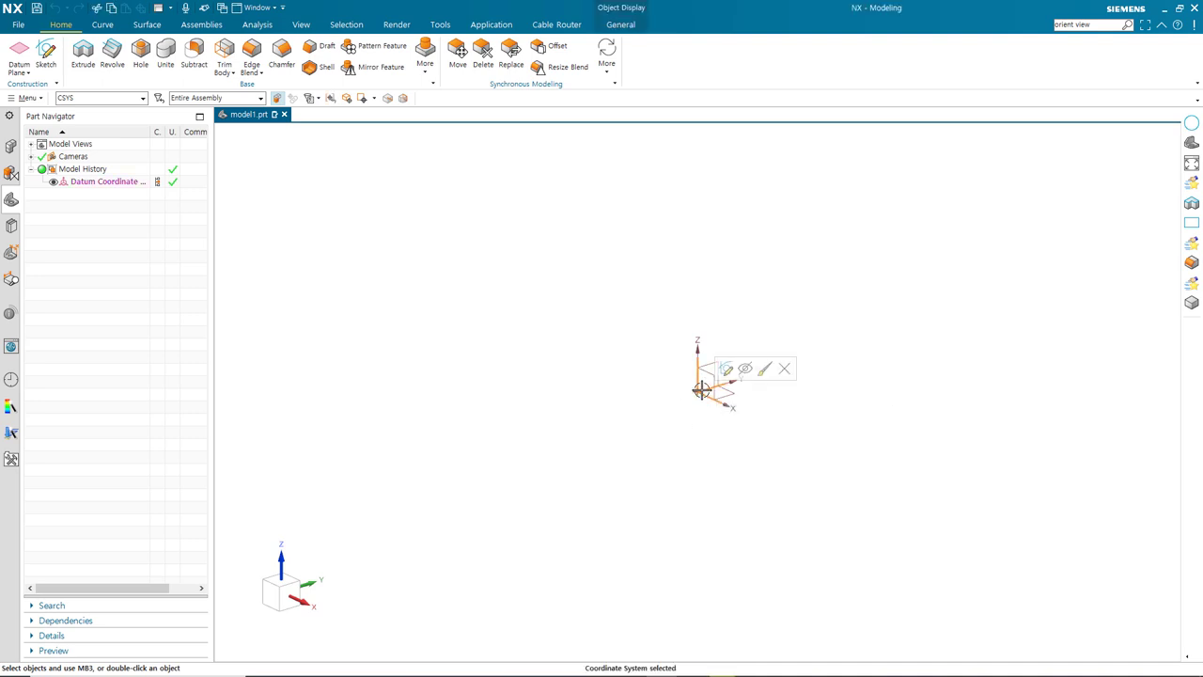
{"action": "left_click", "coordinate": [607, 395]}
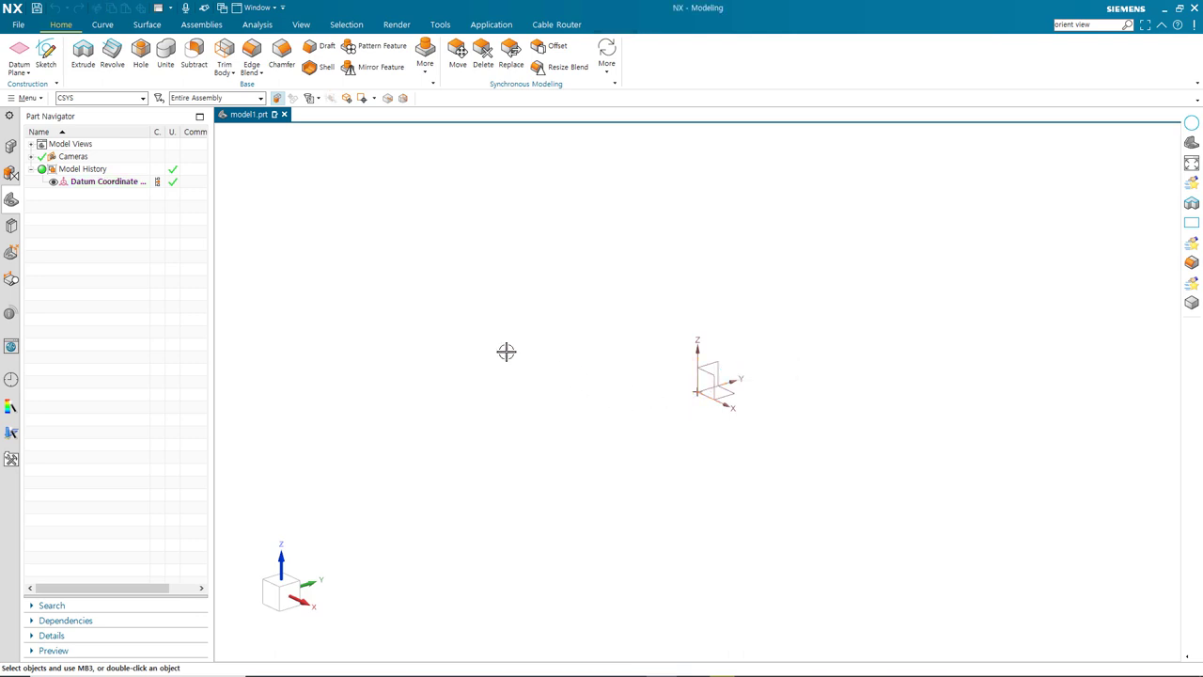
Step: Set the selection type filter to Datums and test it by selecting the datum coordinate system, both with select-all and individually
{"action": "left_click", "coordinate": [143, 99]}
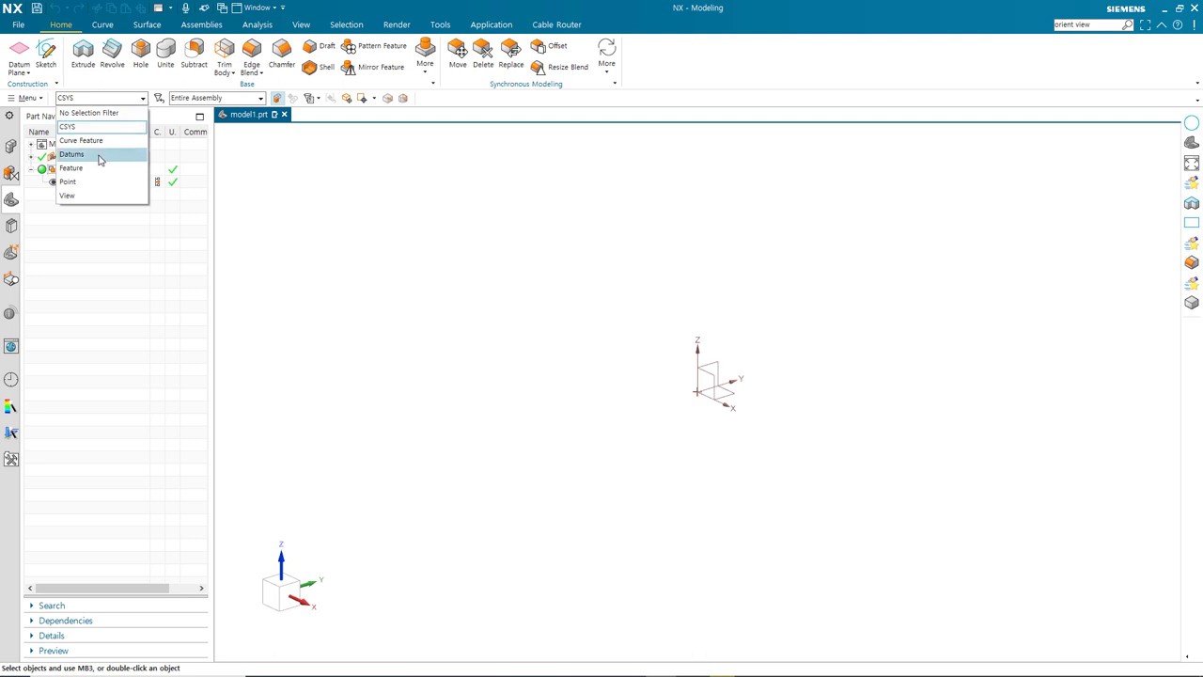
{"action": "left_click", "coordinate": [100, 155]}
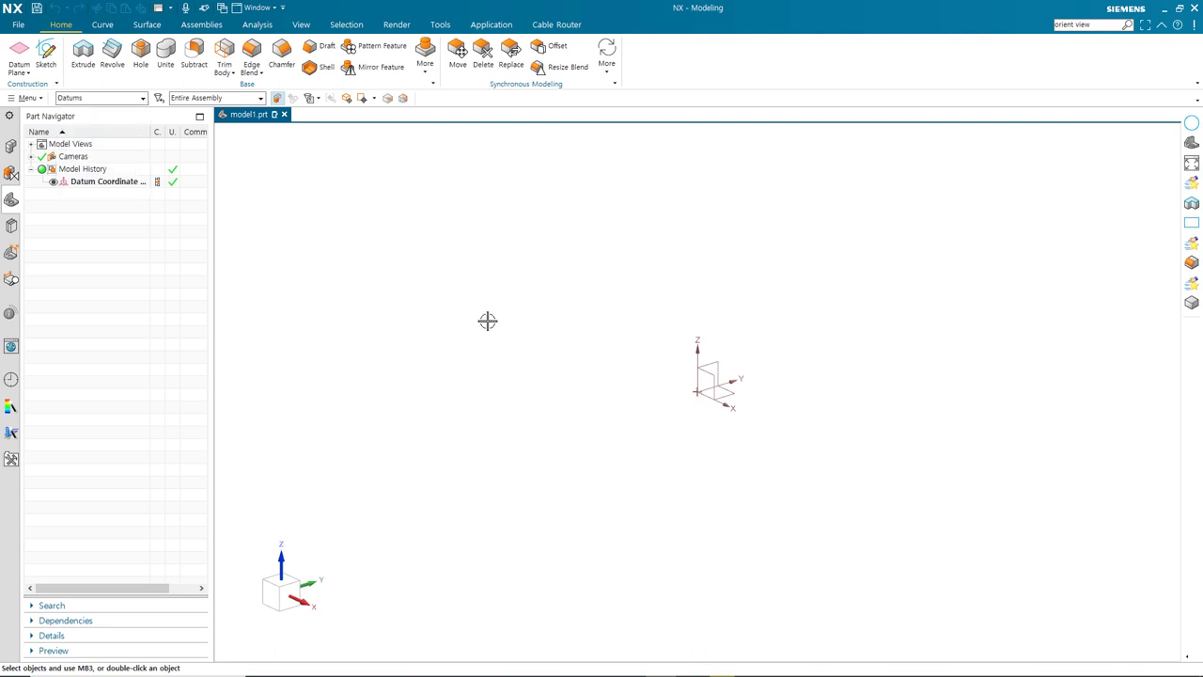
{"action": "key", "text": "ctrl+a"}
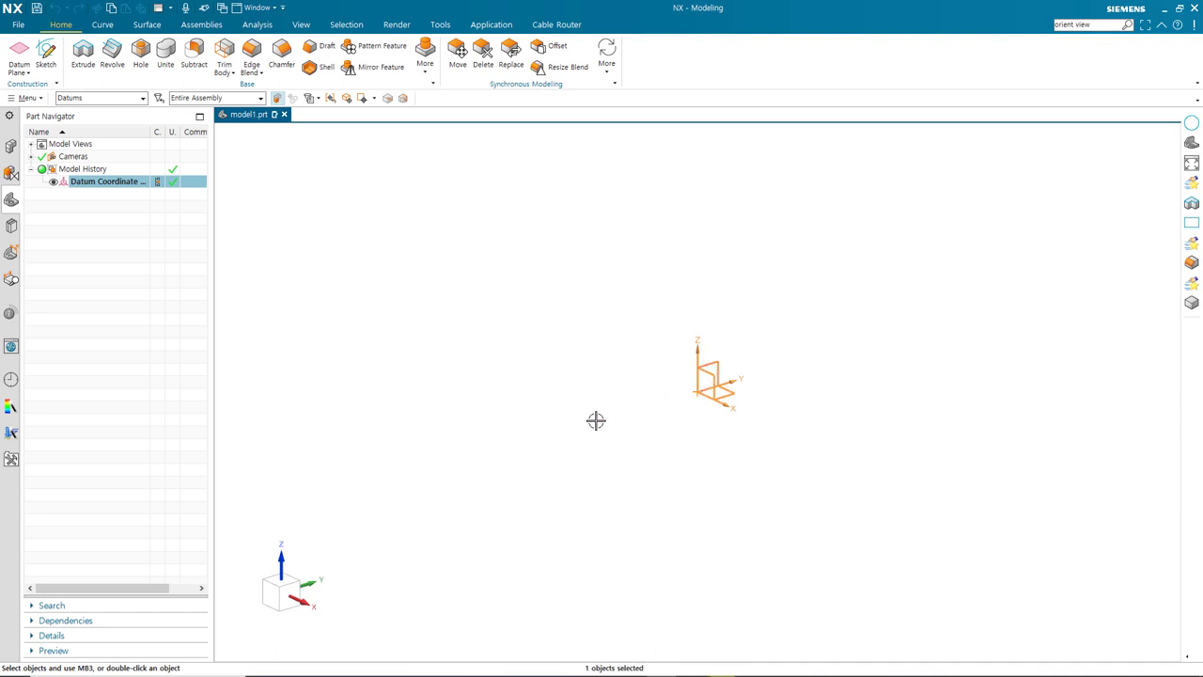
{"action": "key", "text": "Escape"}
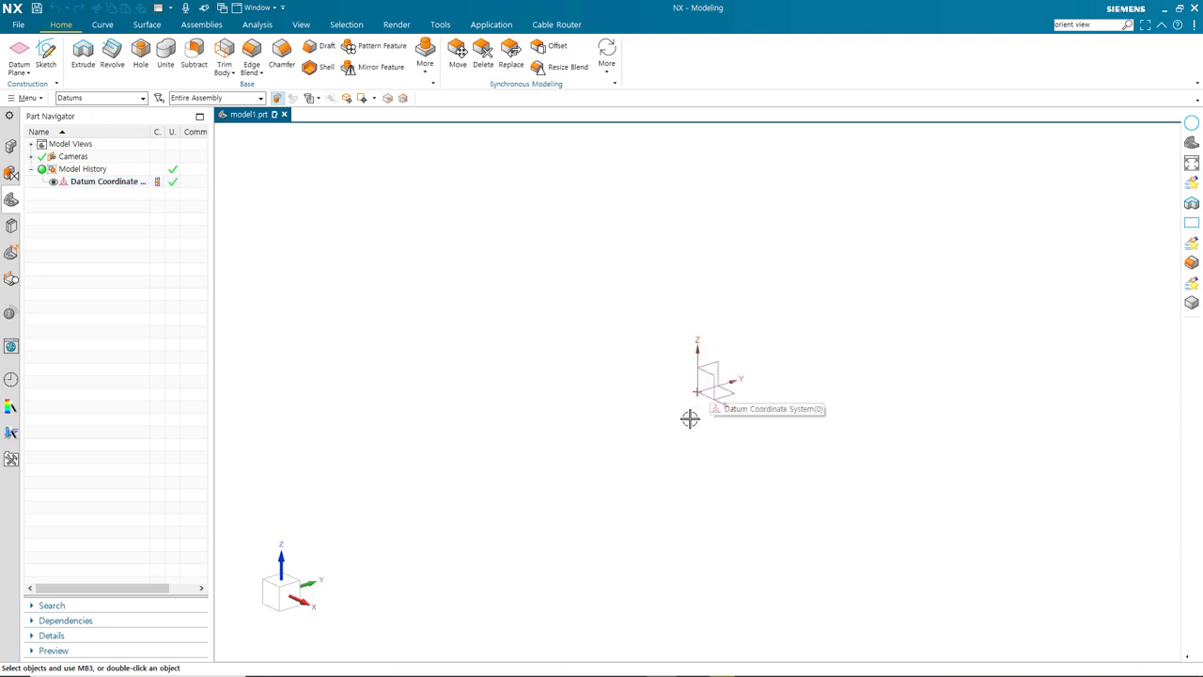
{"action": "left_click", "coordinate": [711, 376]}
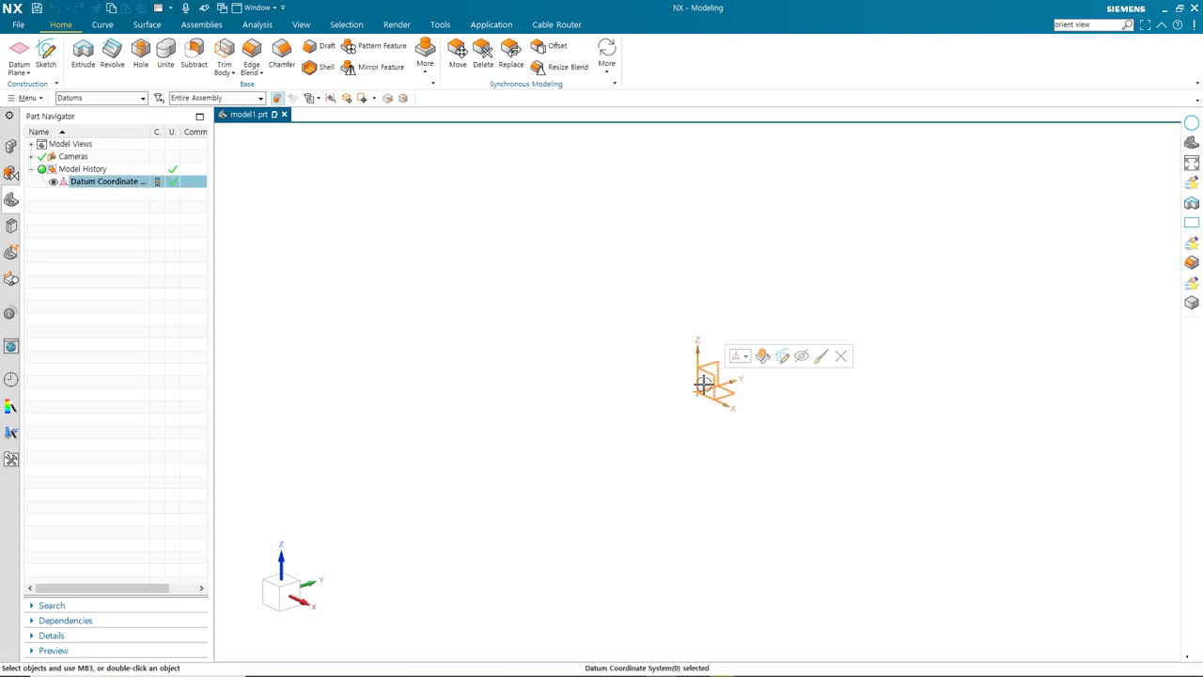
{"action": "key", "text": "Escape"}
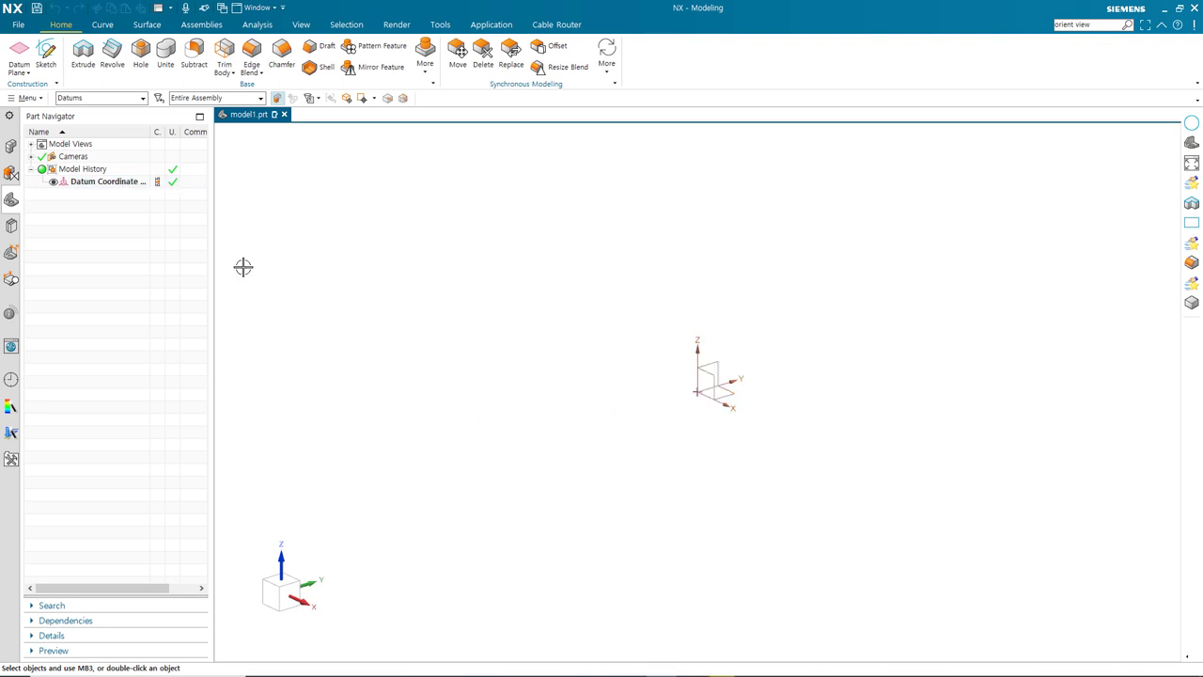
Step: Set the selection type filter to Point, select the datum coordinate system's origin, and clear the selection
{"action": "left_click", "coordinate": [101, 98]}
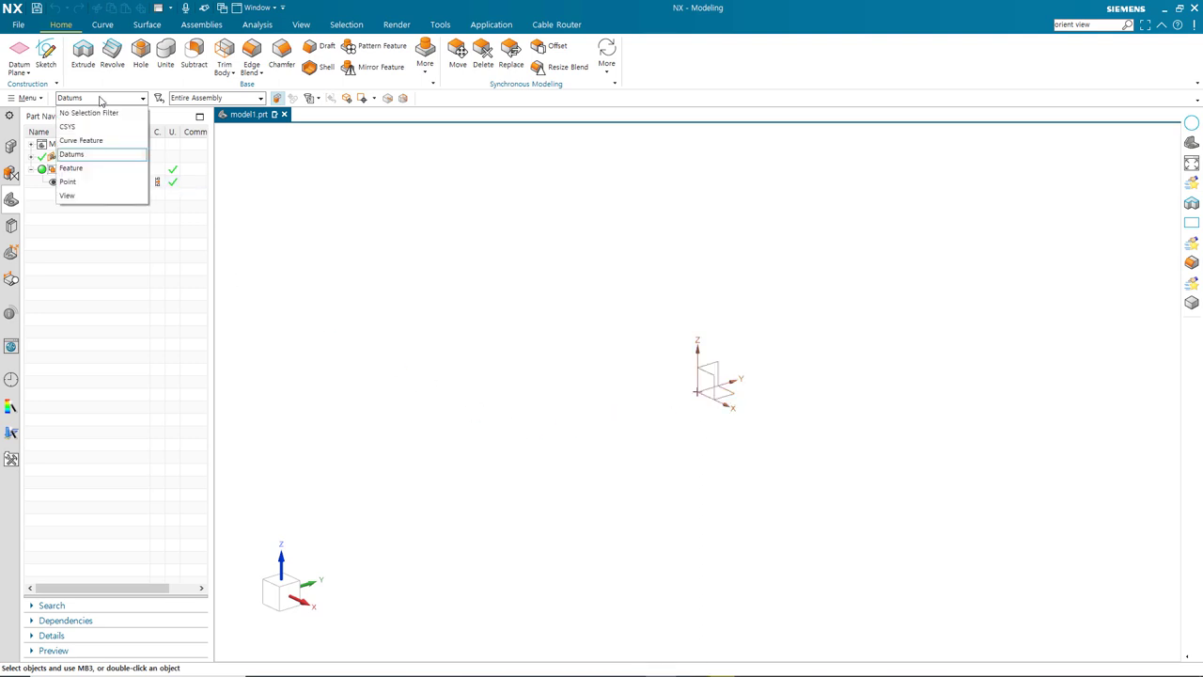
{"action": "left_click", "coordinate": [83, 182]}
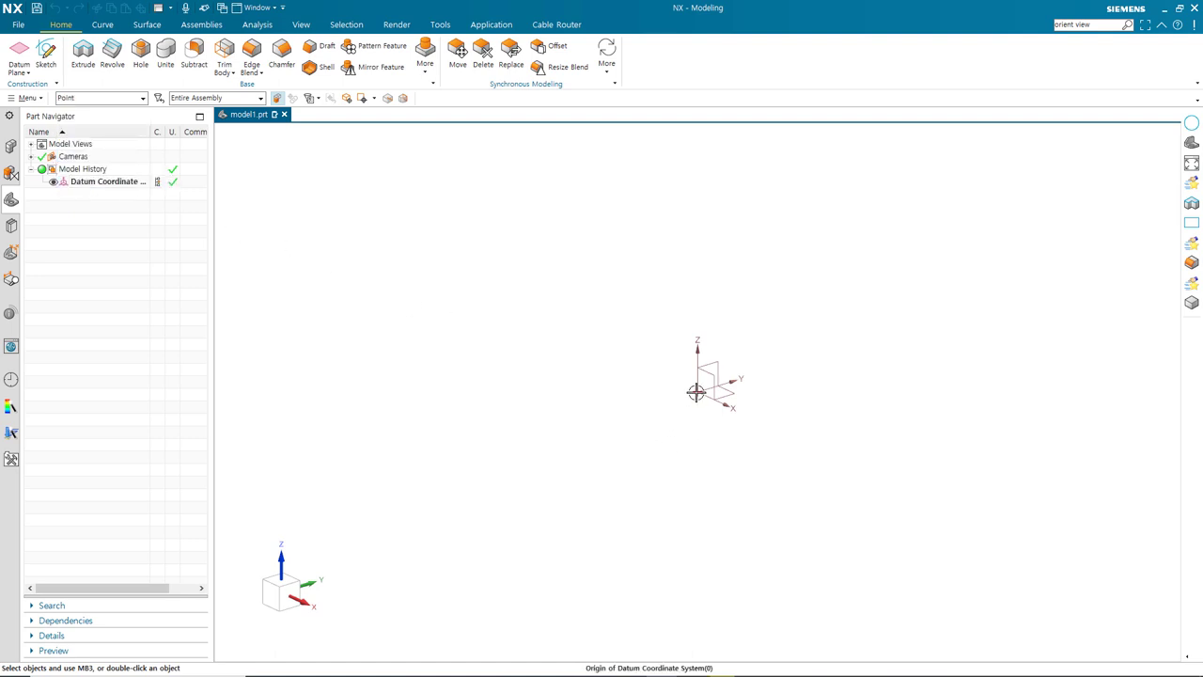
{"action": "left_click", "coordinate": [694, 395]}
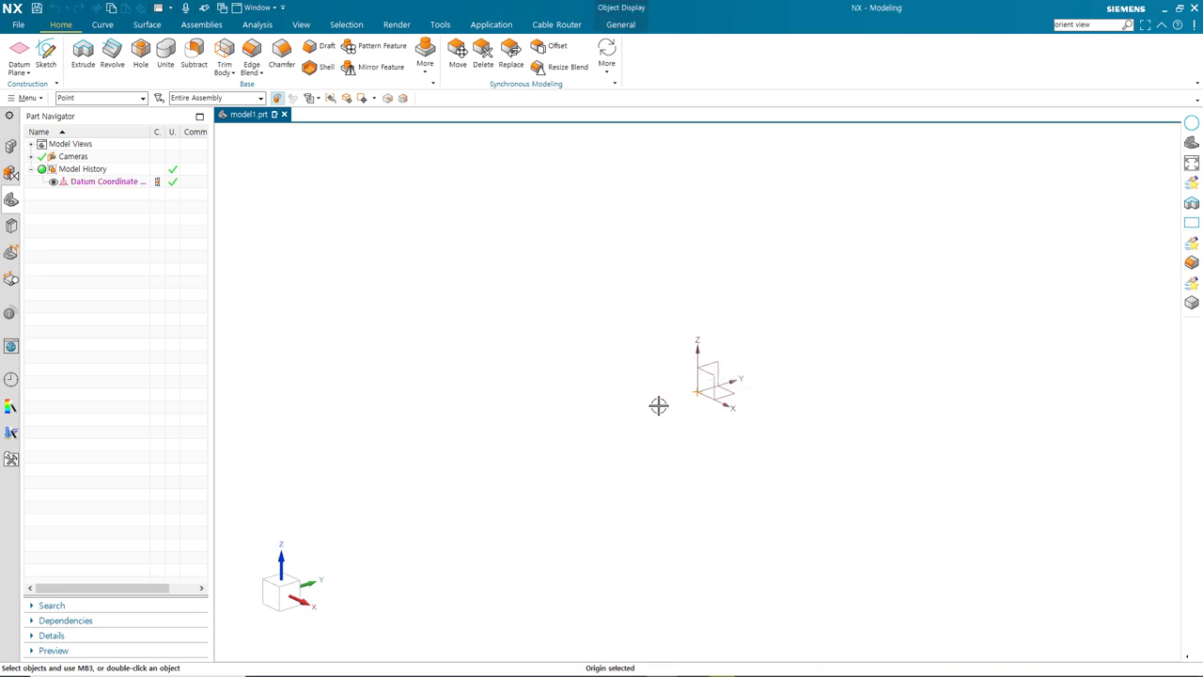
{"action": "key", "text": "Escape"}
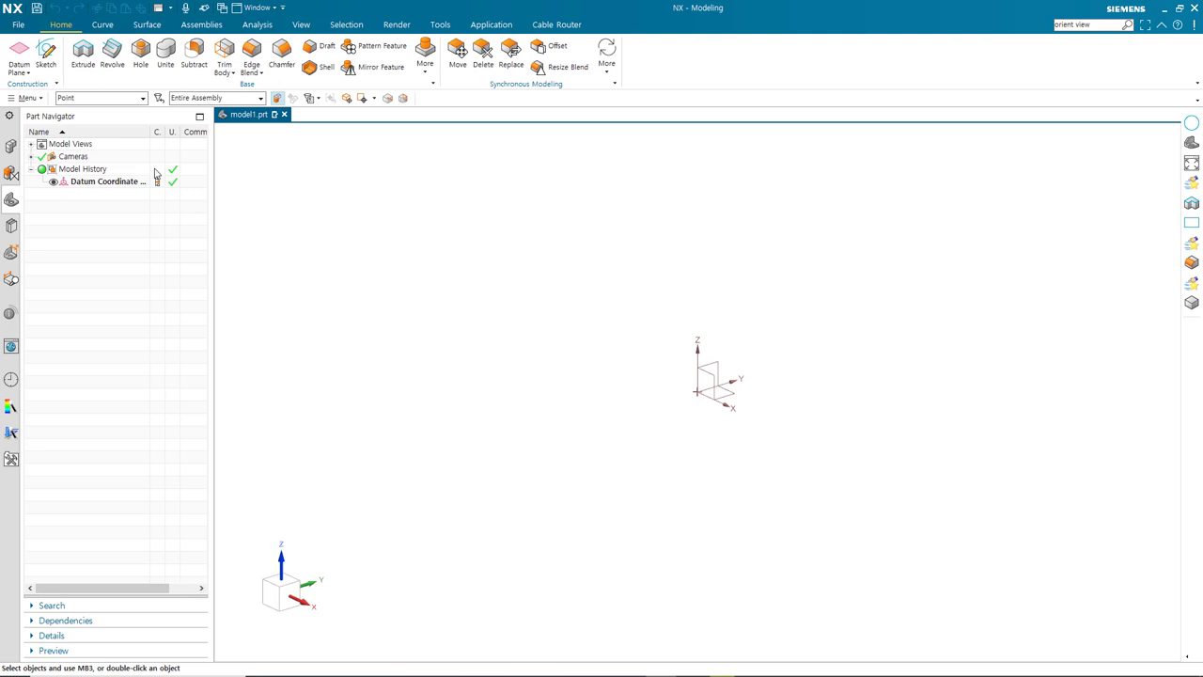
Step: Set the selection type filter to Feature and review the filter types available without any solid in the part
{"action": "left_click", "coordinate": [127, 99]}
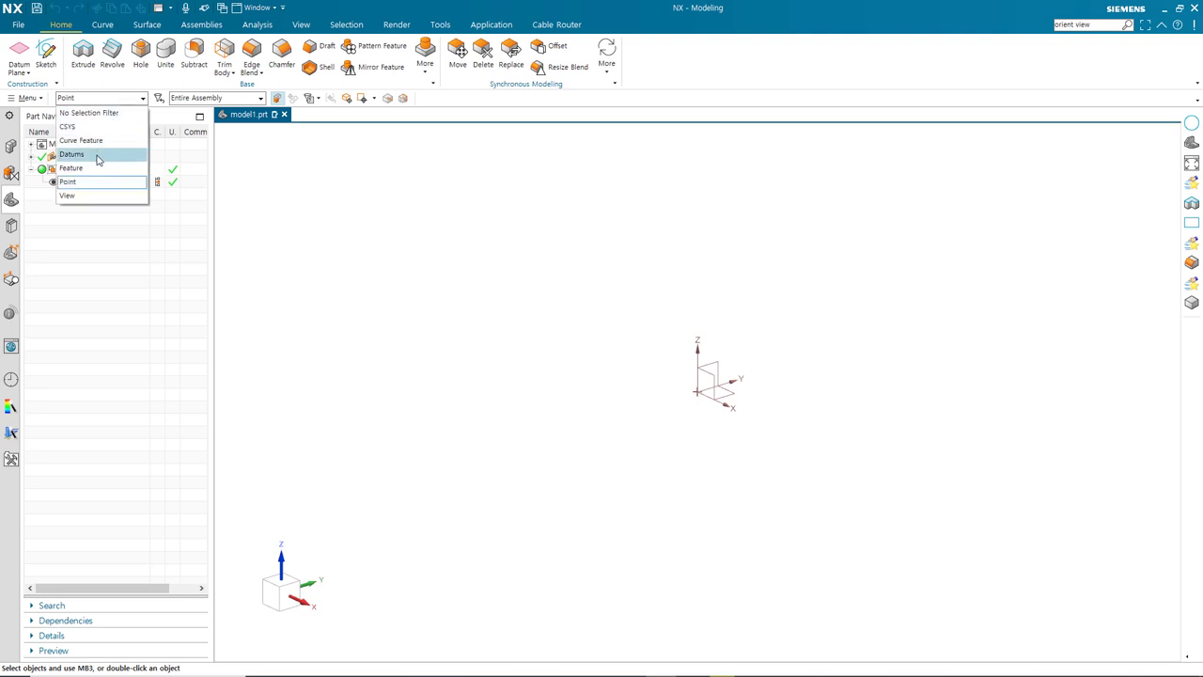
{"action": "left_click", "coordinate": [92, 168]}
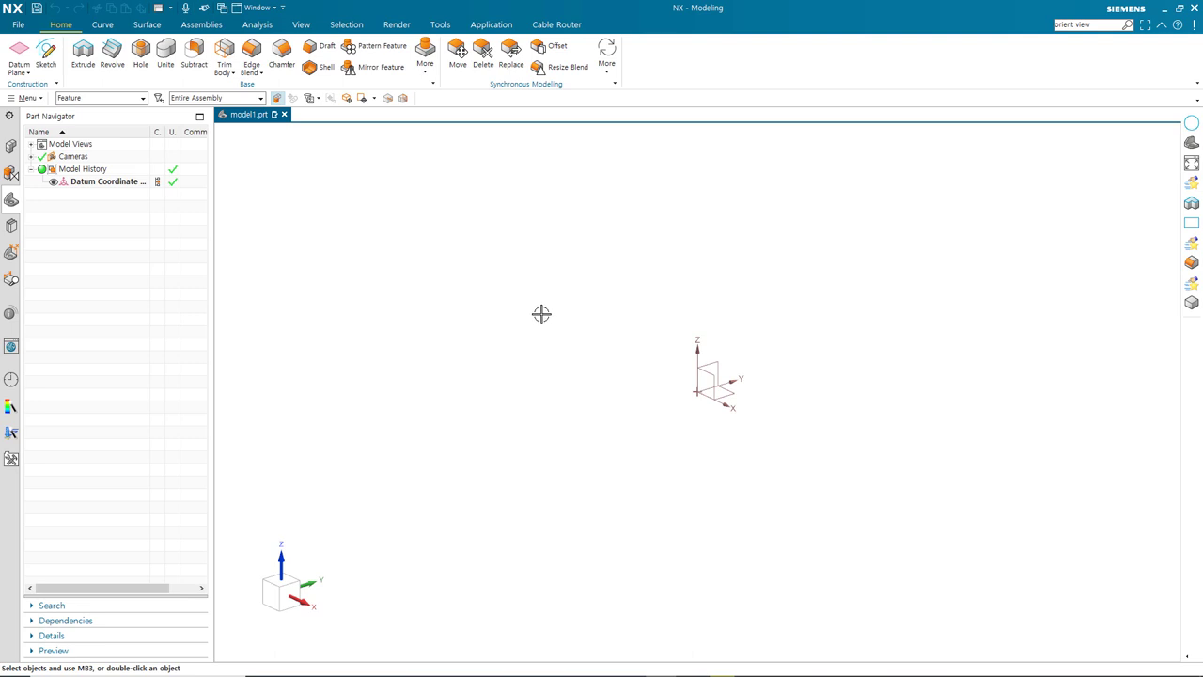
{"action": "left_click", "coordinate": [143, 98]}
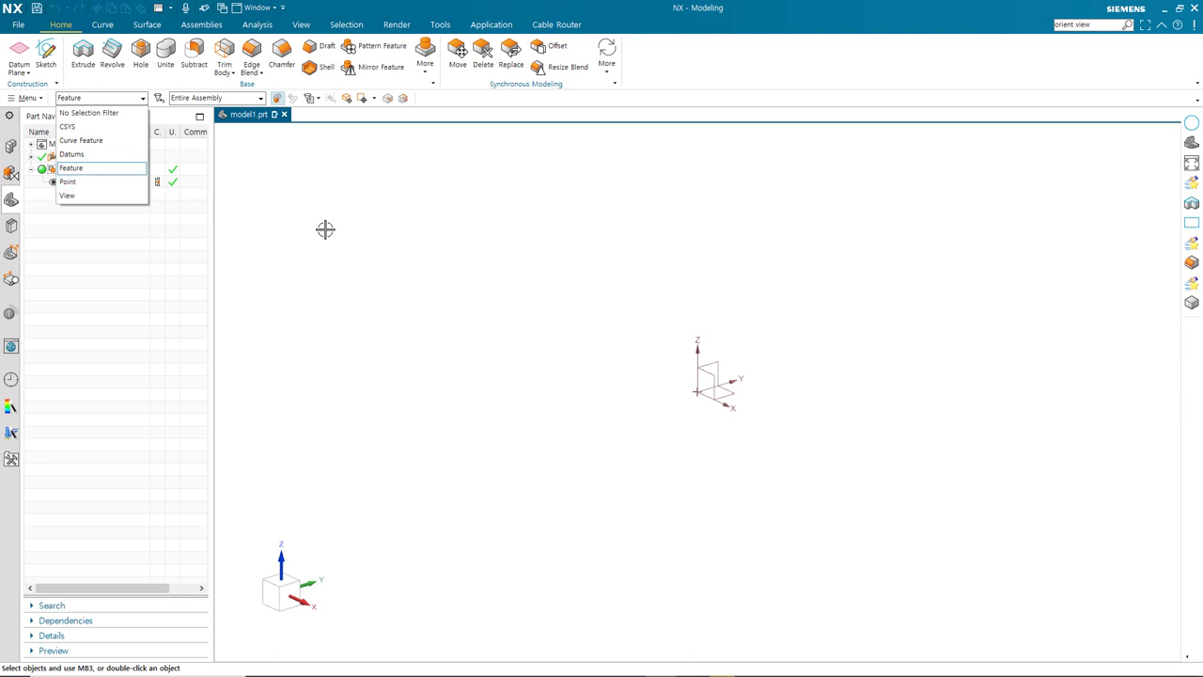
{"action": "left_click", "coordinate": [326, 229]}
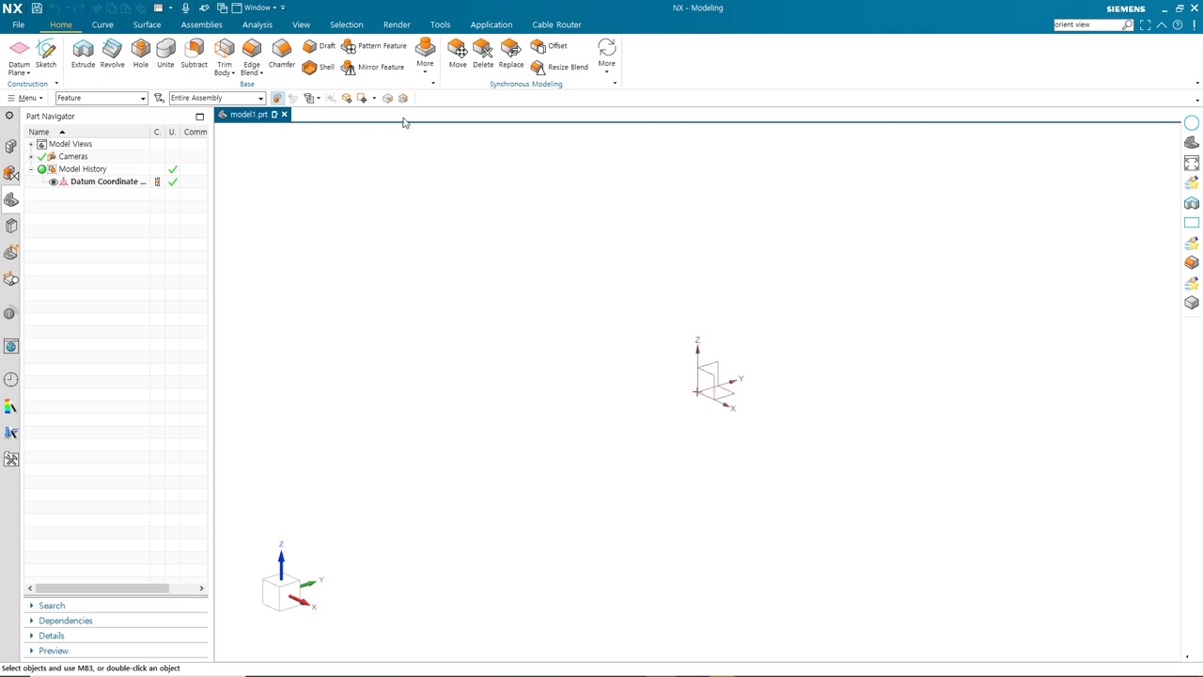
Step: Create a block at the origin with length 100 mm, width 100 mm and height 50 mm
{"action": "left_click", "coordinate": [426, 58]}
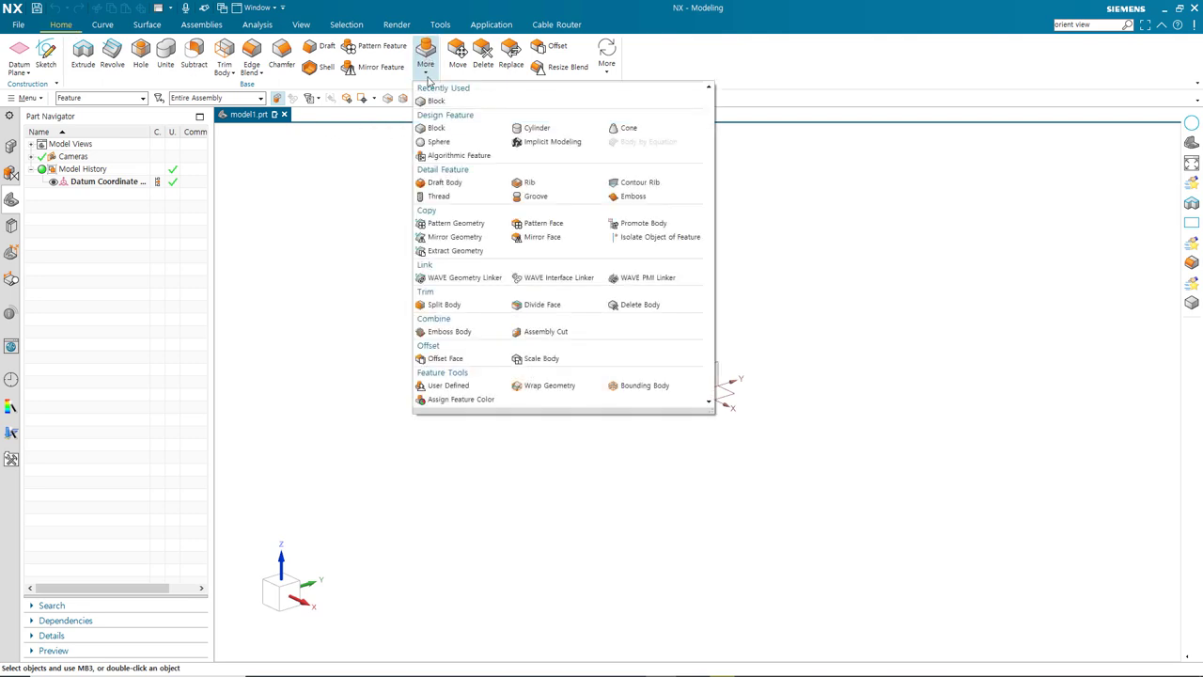
{"action": "left_click", "coordinate": [435, 128]}
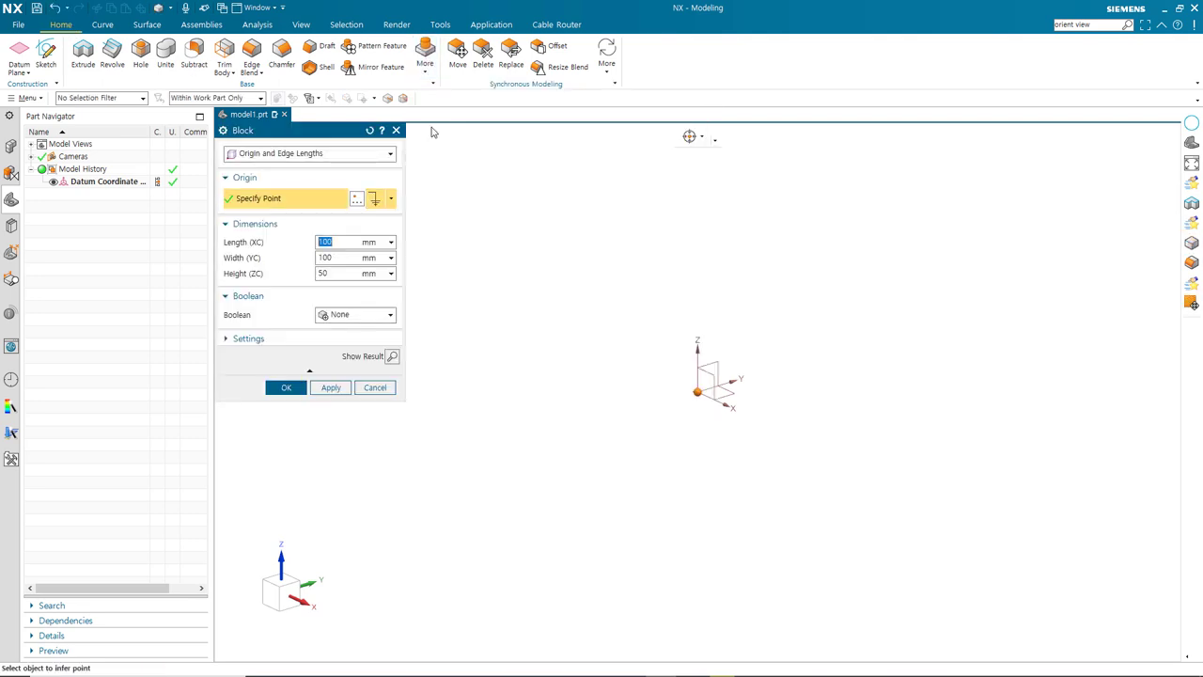
{"action": "left_click", "coordinate": [290, 388]}
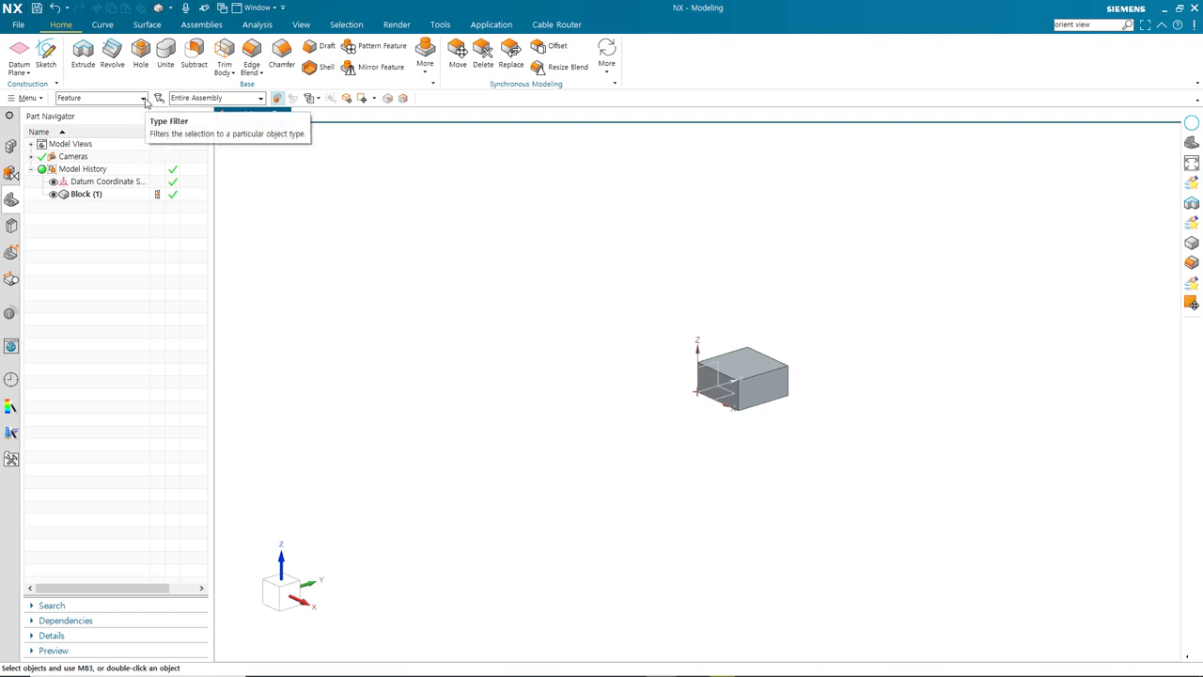
Step: Reset the type filter to No Selection Filter and box-select the block with the datum coordinate system twice, clearing the selection each time
{"action": "left_click", "coordinate": [144, 97]}
{"action": "left_click", "coordinate": [103, 115]}
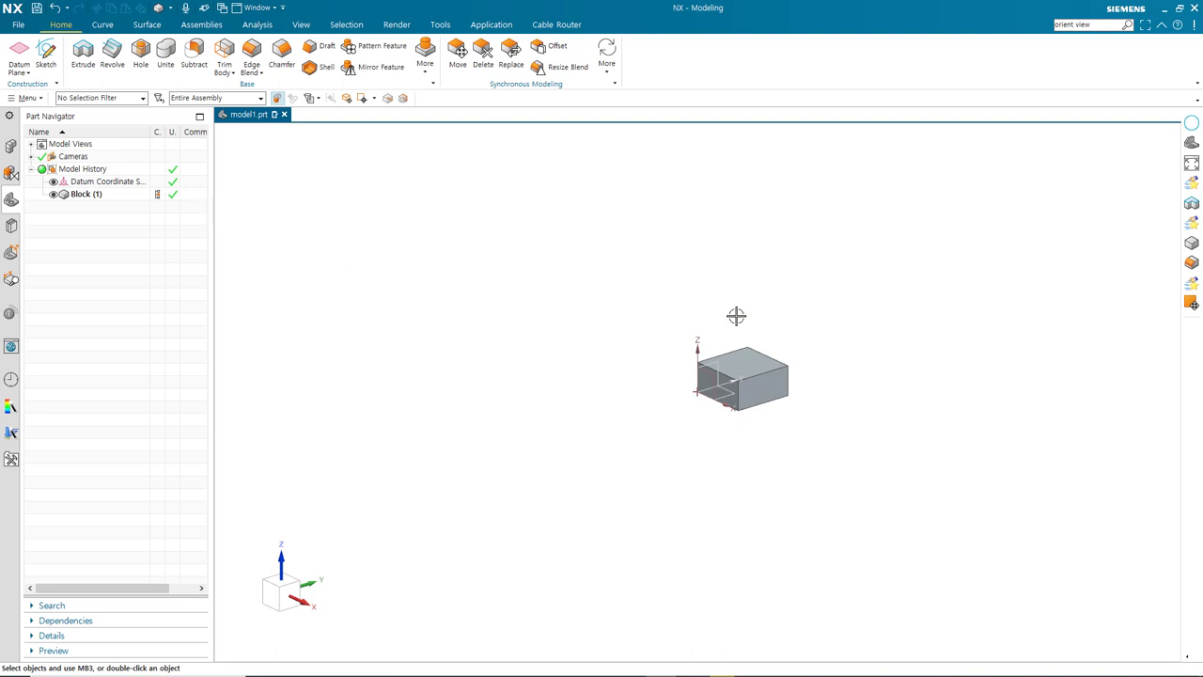
{"action": "left_click_drag", "start_coordinate": [578, 235], "coordinate": [877, 521]}
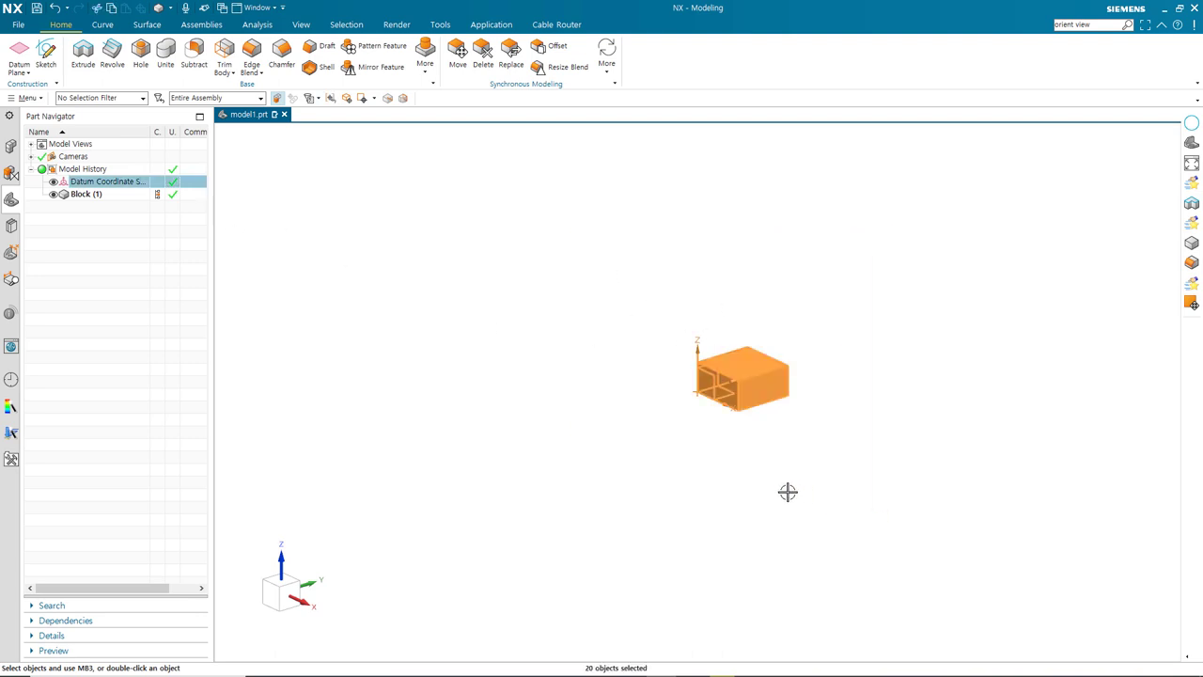
{"action": "key", "text": "Escape"}
{"action": "left_click_drag", "start_coordinate": [572, 273], "coordinate": [902, 522]}
{"action": "key", "text": "Escape"}
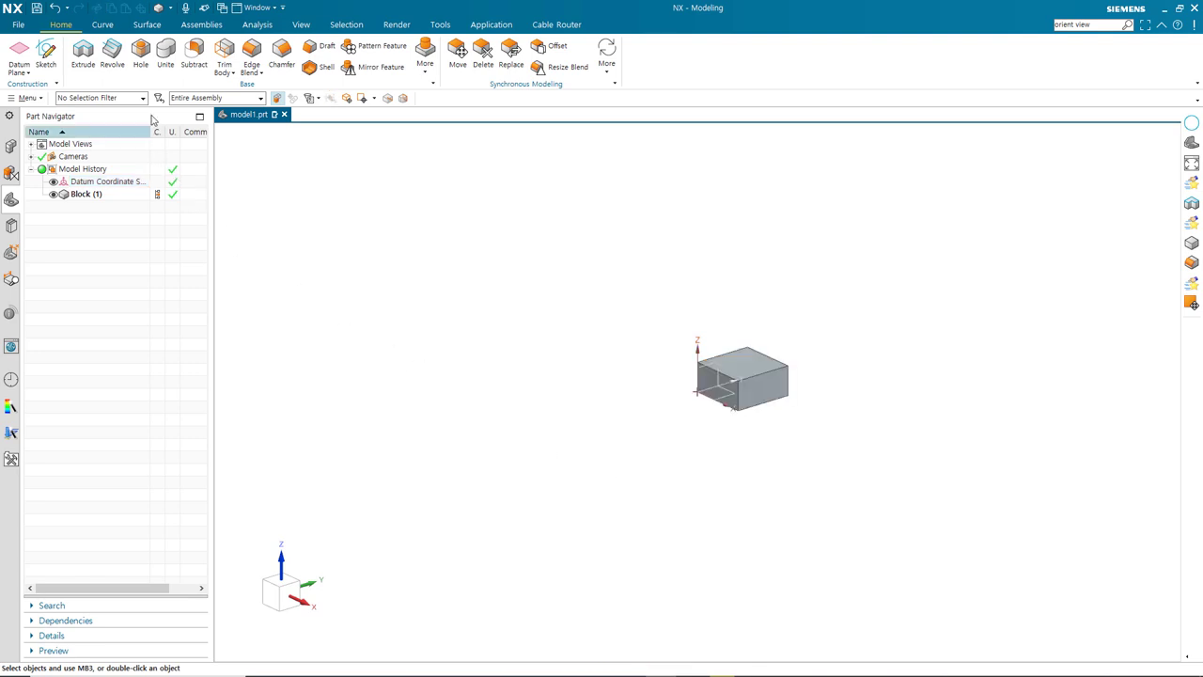
Step: Set the selection type filter to Edge, select all edges of the block, and clear the selection
{"action": "left_click", "coordinate": [143, 97]}
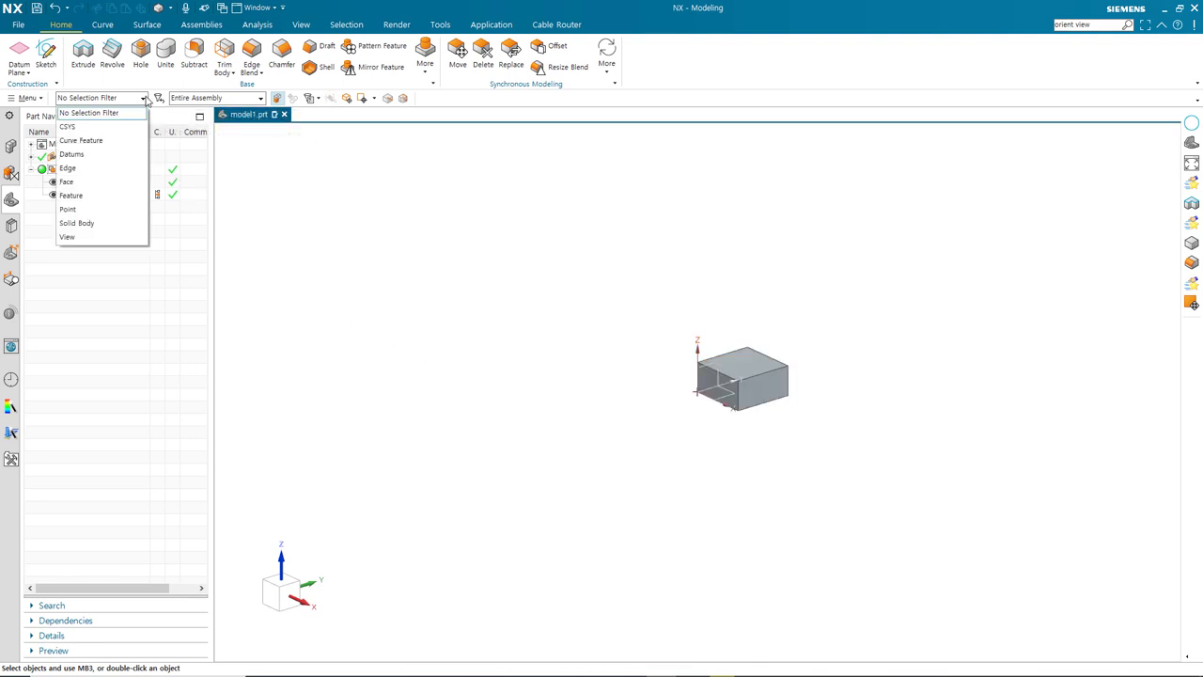
{"action": "left_click", "coordinate": [109, 170]}
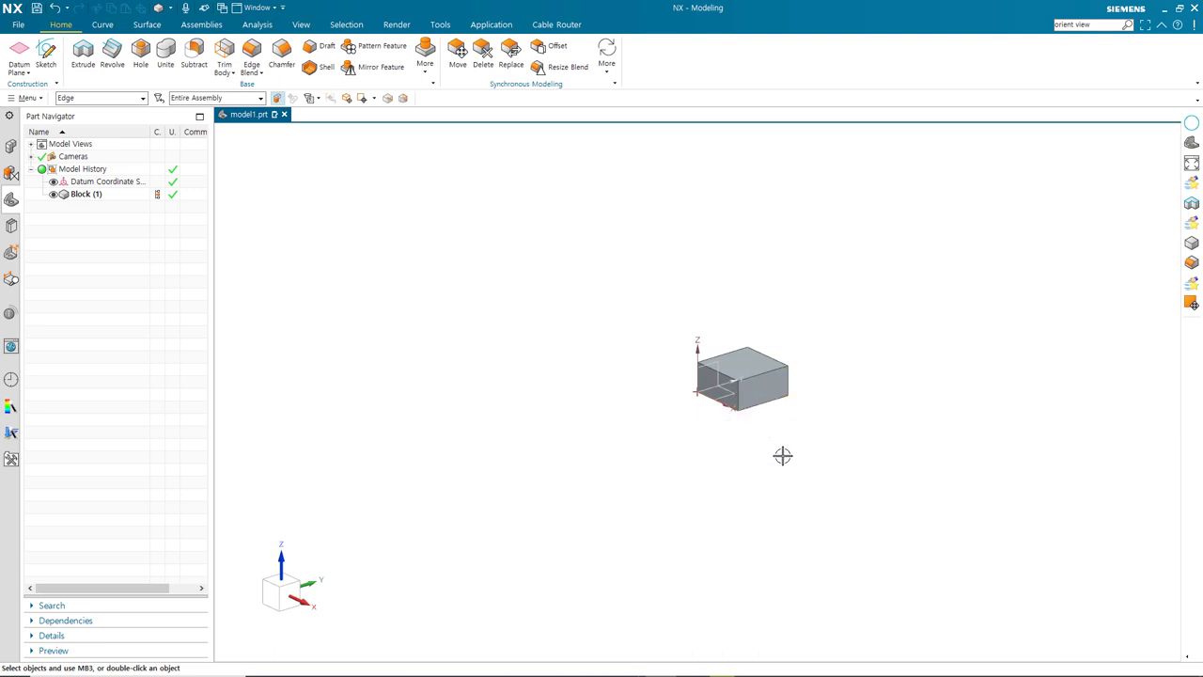
{"action": "key", "text": "ctrl+a"}
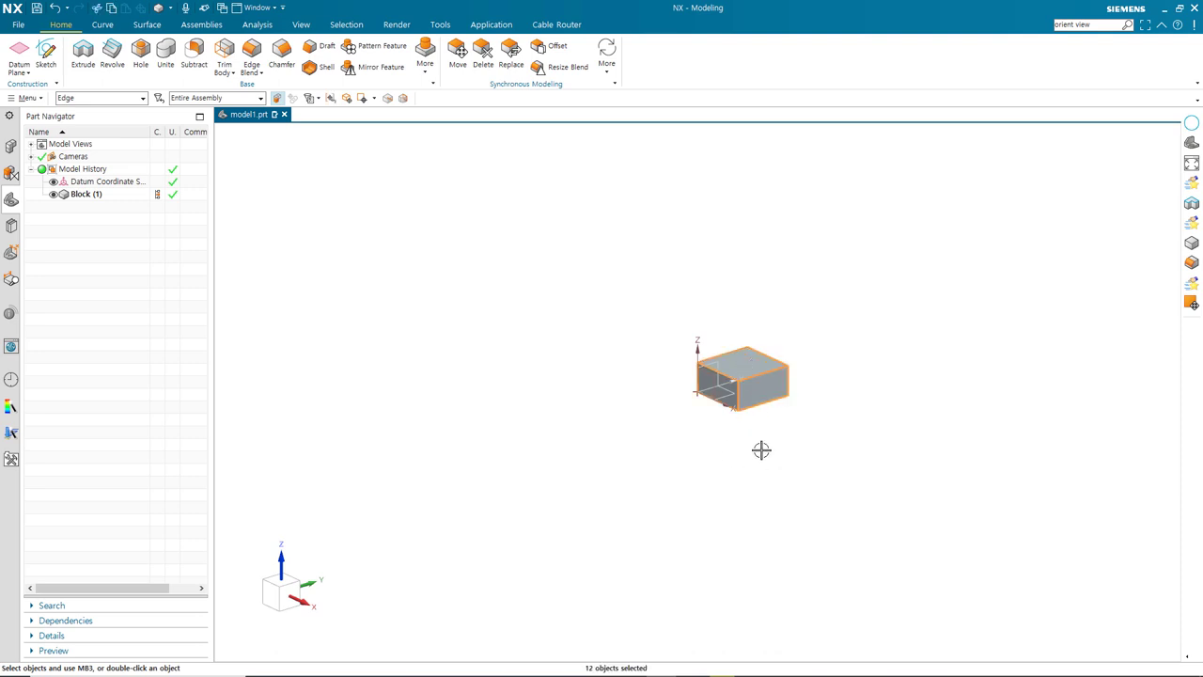
{"action": "scroll", "coordinate": [776, 404], "scroll_direction": "down", "scroll_amount": 1}
{"action": "scroll", "coordinate": [782, 398], "scroll_direction": "up", "scroll_amount": 4}
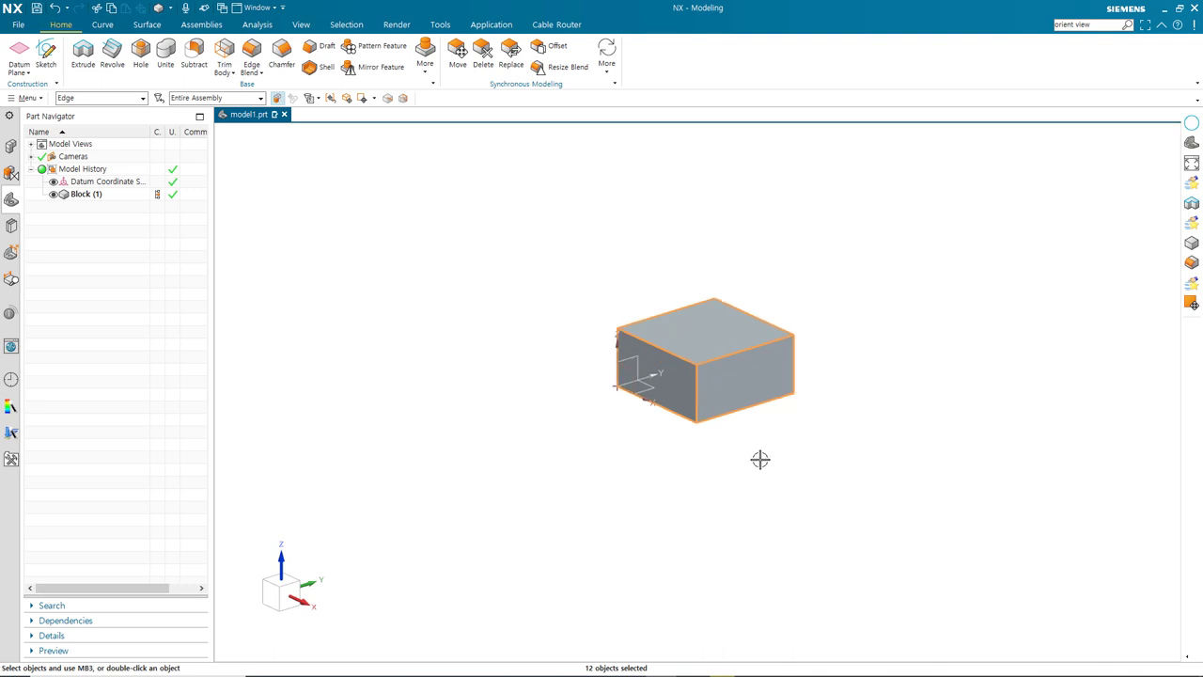
{"action": "key", "text": "Escape"}
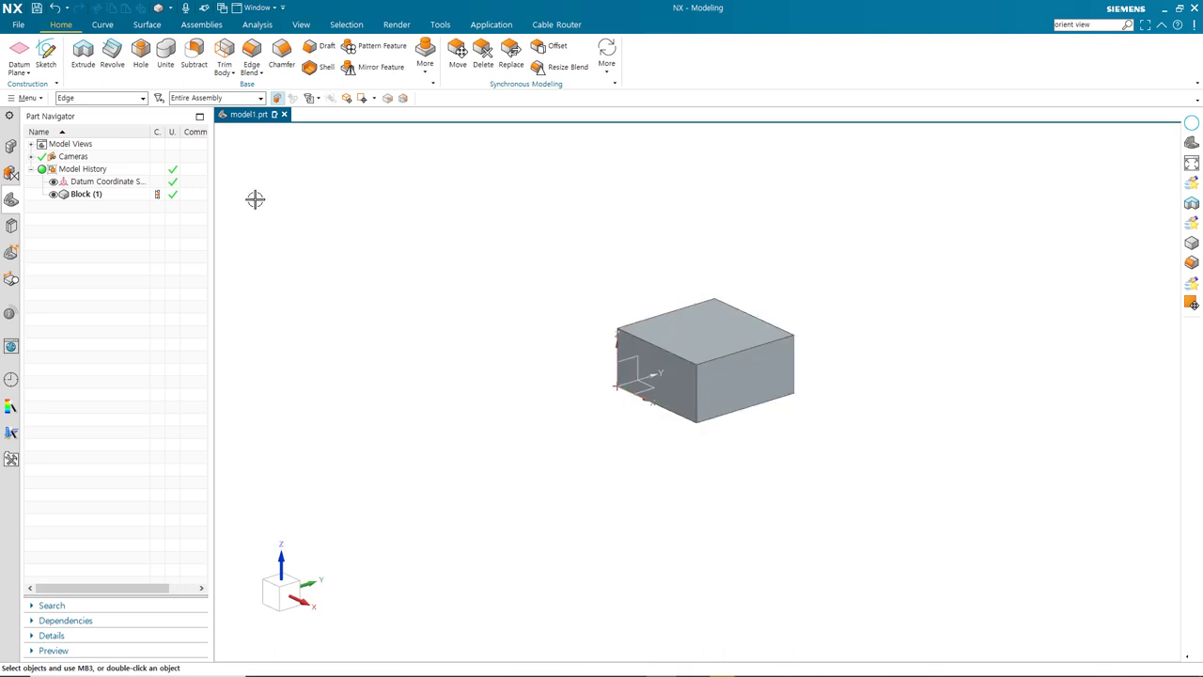
Step: Switch the selection type filter to Face and on to Feature, select the block feature, and clear the selection
{"action": "left_click", "coordinate": [140, 99]}
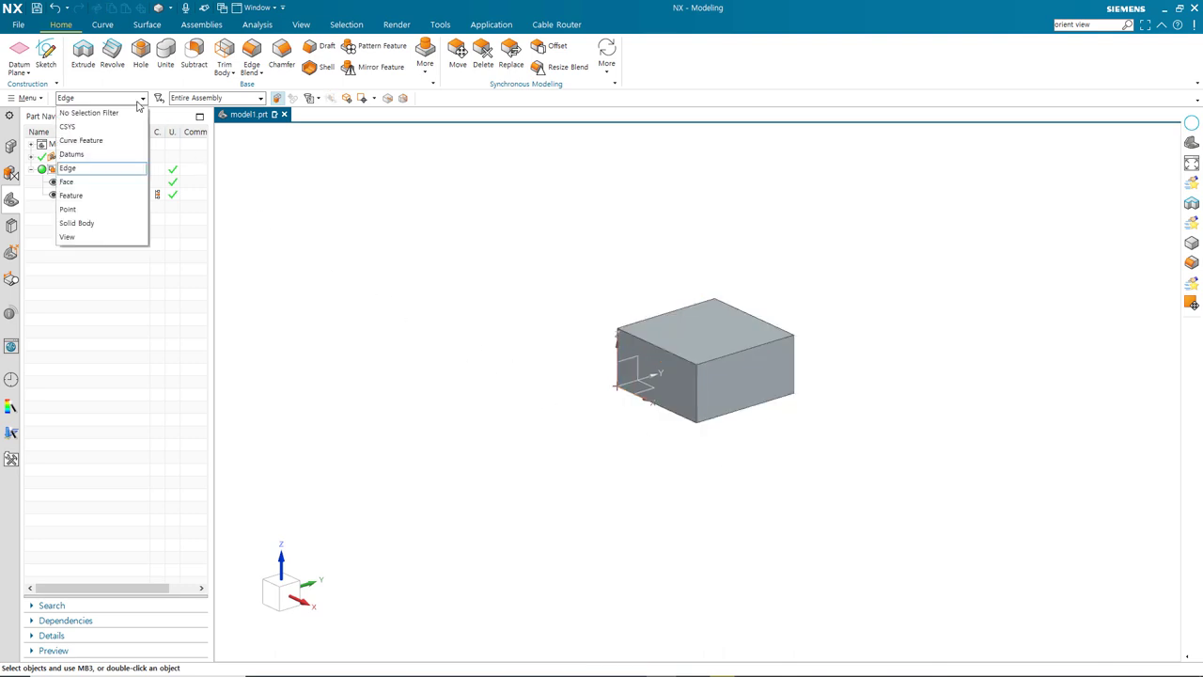
{"action": "left_click", "coordinate": [111, 181]}
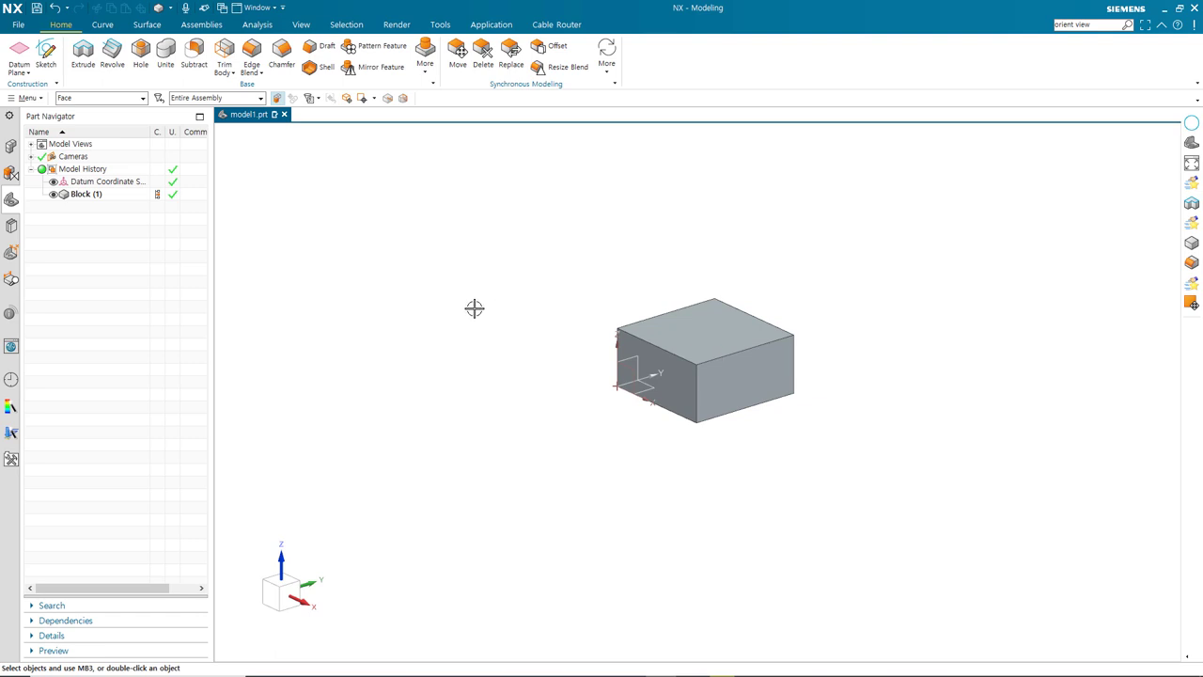
{"action": "left_click", "coordinate": [143, 99]}
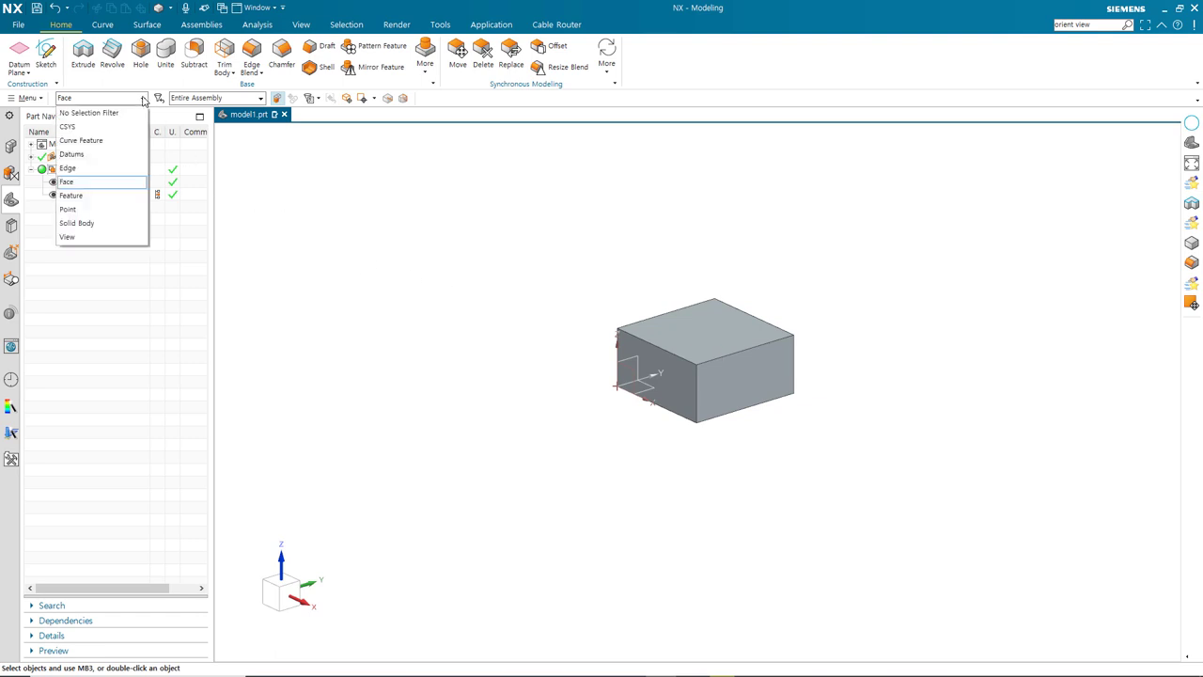
{"action": "left_click", "coordinate": [99, 196]}
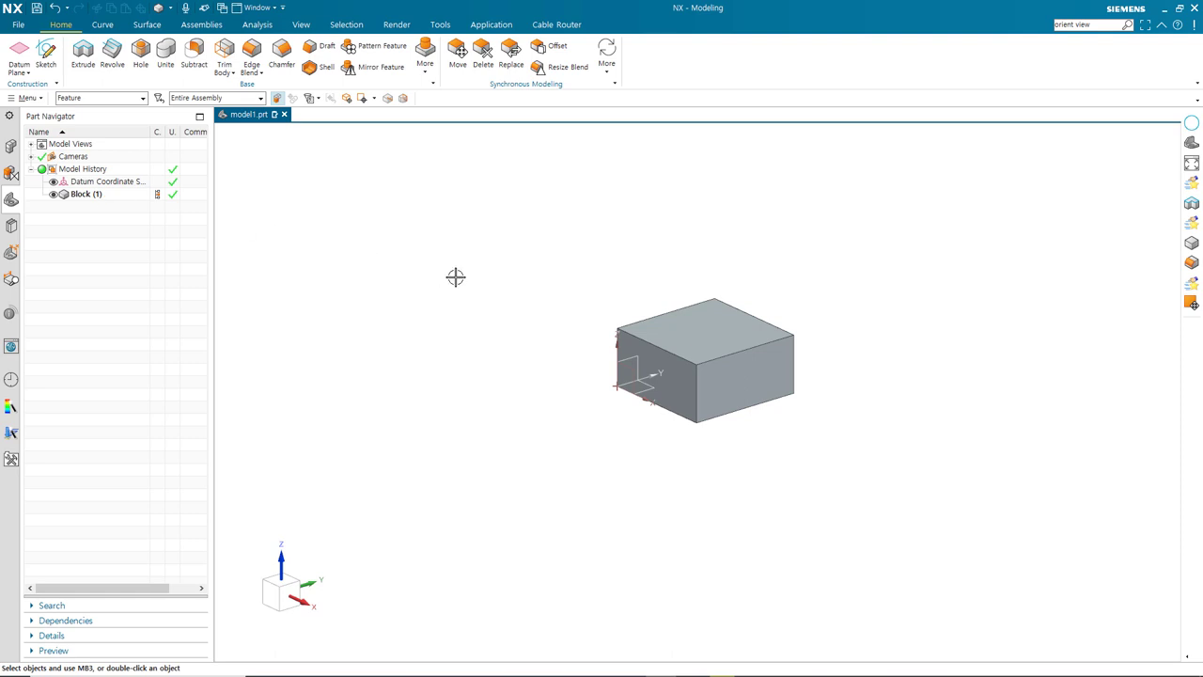
{"action": "left_click", "coordinate": [144, 99]}
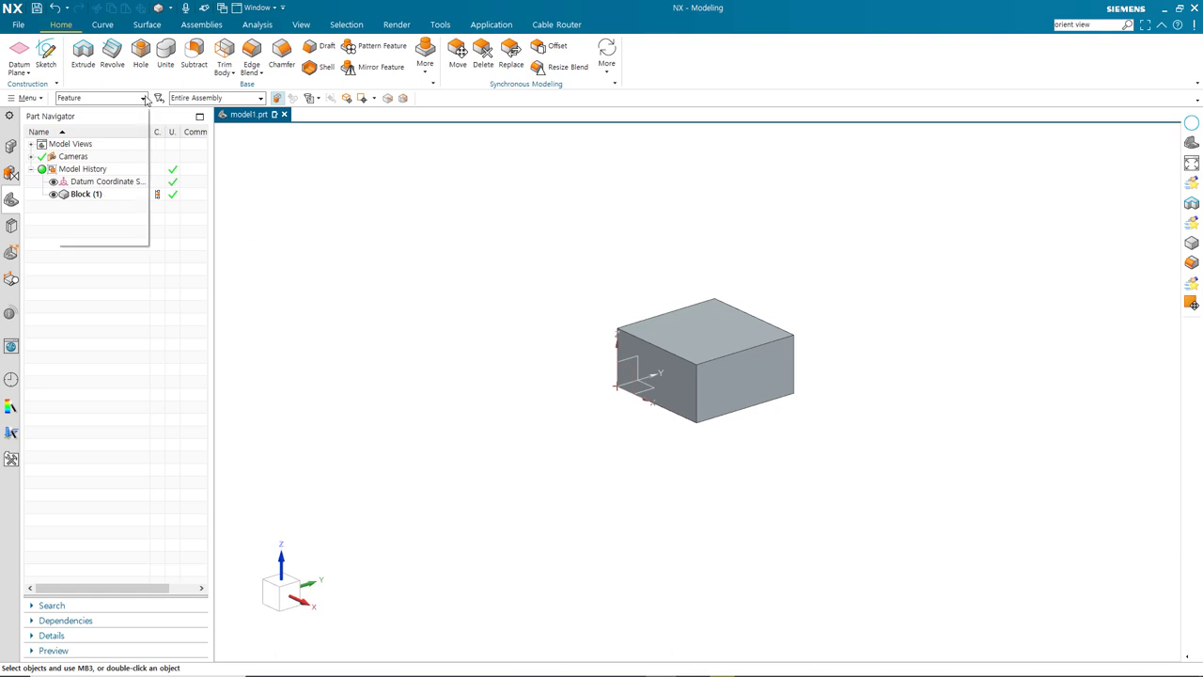
{"action": "left_click", "coordinate": [118, 106]}
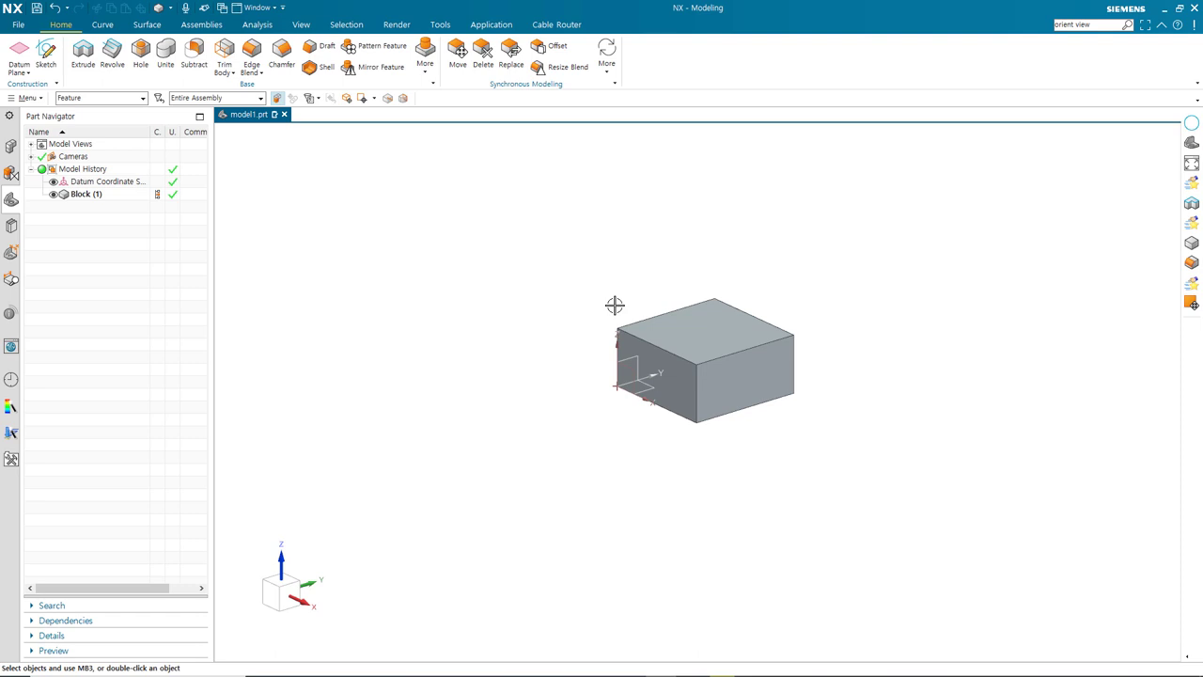
{"action": "left_click", "coordinate": [568, 281]}
{"action": "left_click", "coordinate": [691, 345]}
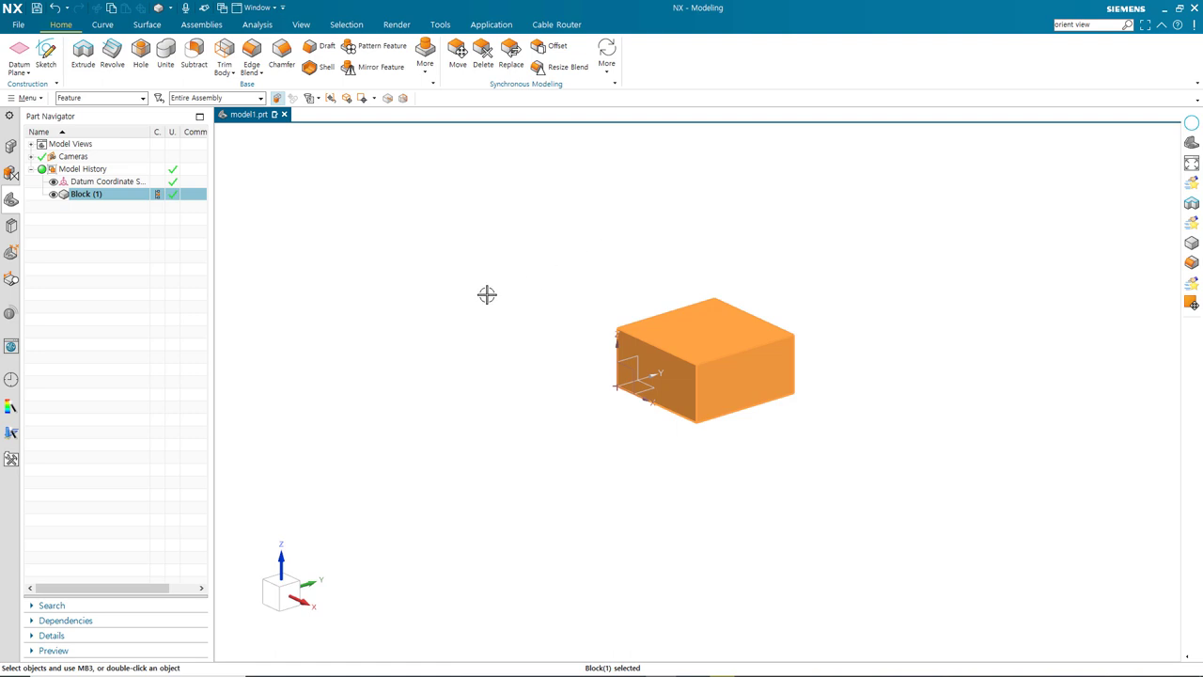
{"action": "key", "text": "Escape"}
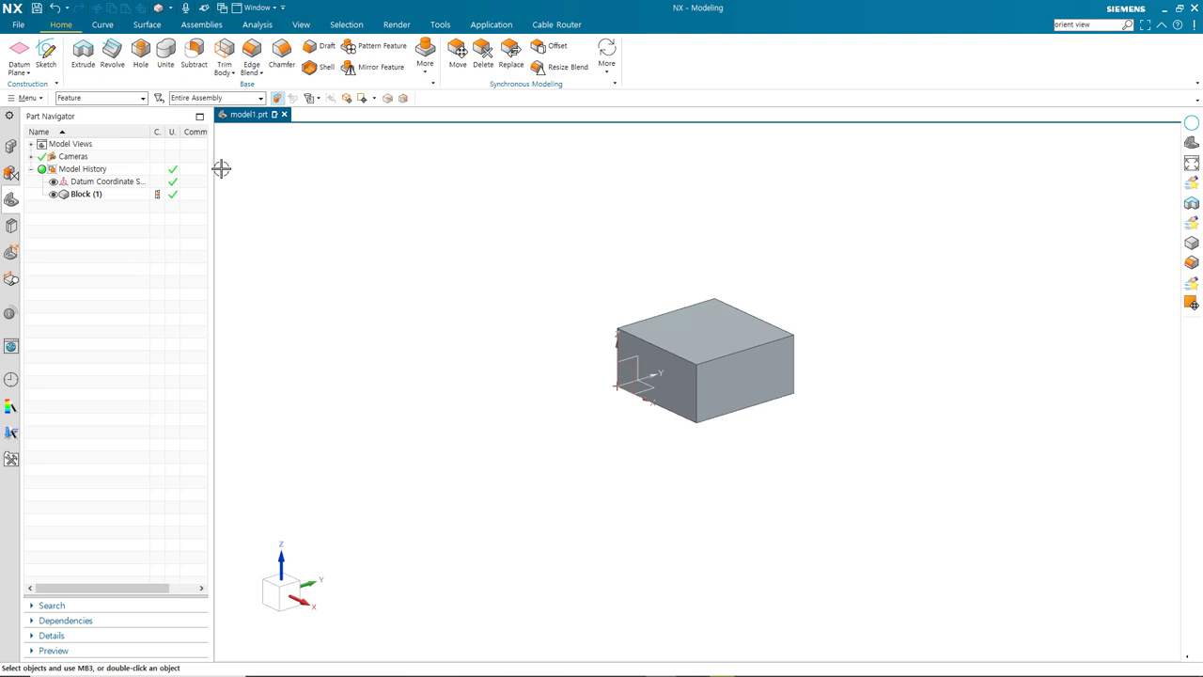
Step: Set the selection type filter to Solid Body, select everything, clear the selection, and select the block's body individually
{"action": "left_click", "coordinate": [143, 97]}
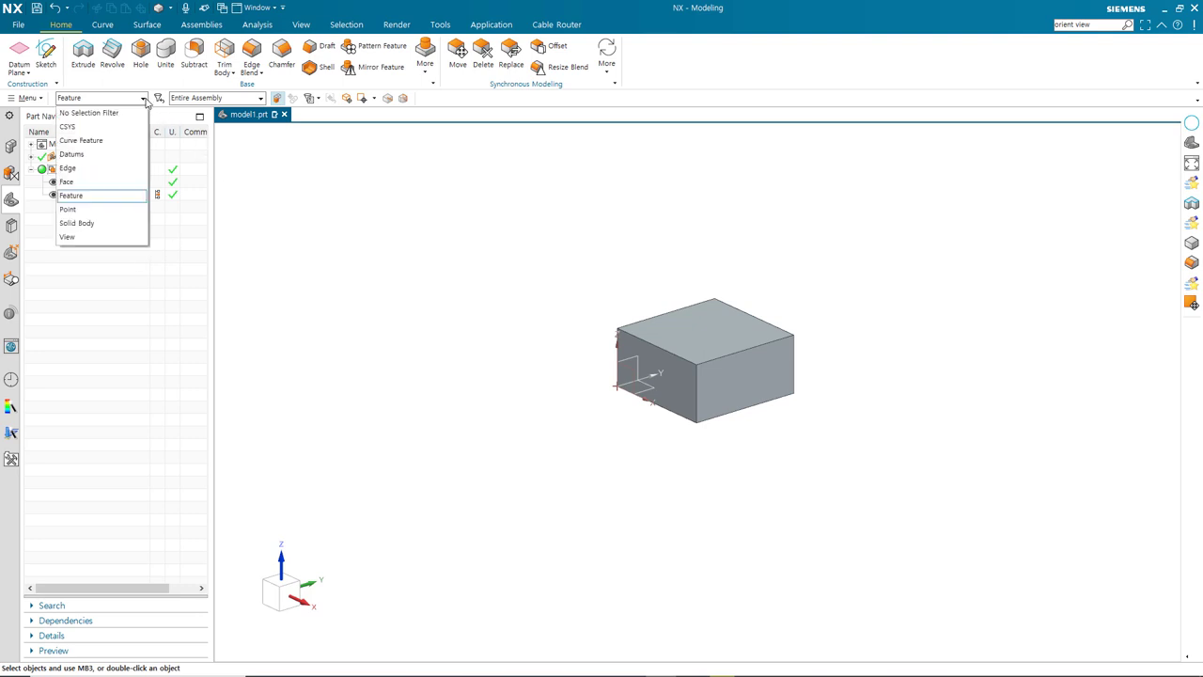
{"action": "left_click", "coordinate": [92, 222]}
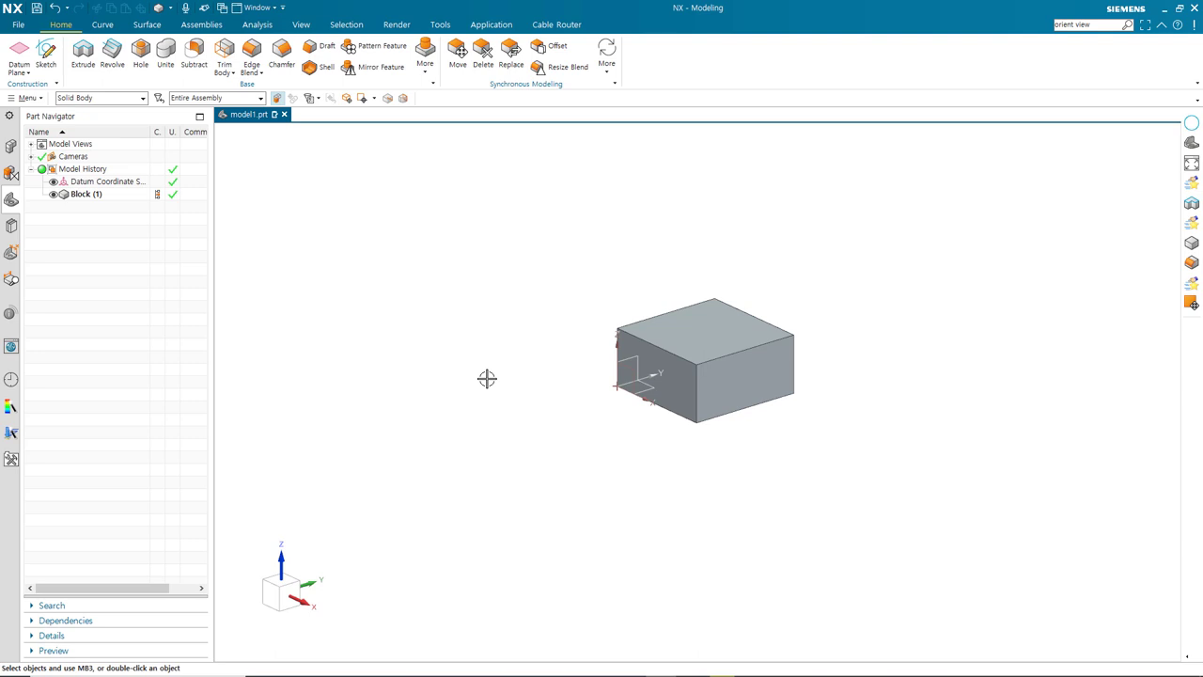
{"action": "key", "text": "ctrl+a"}
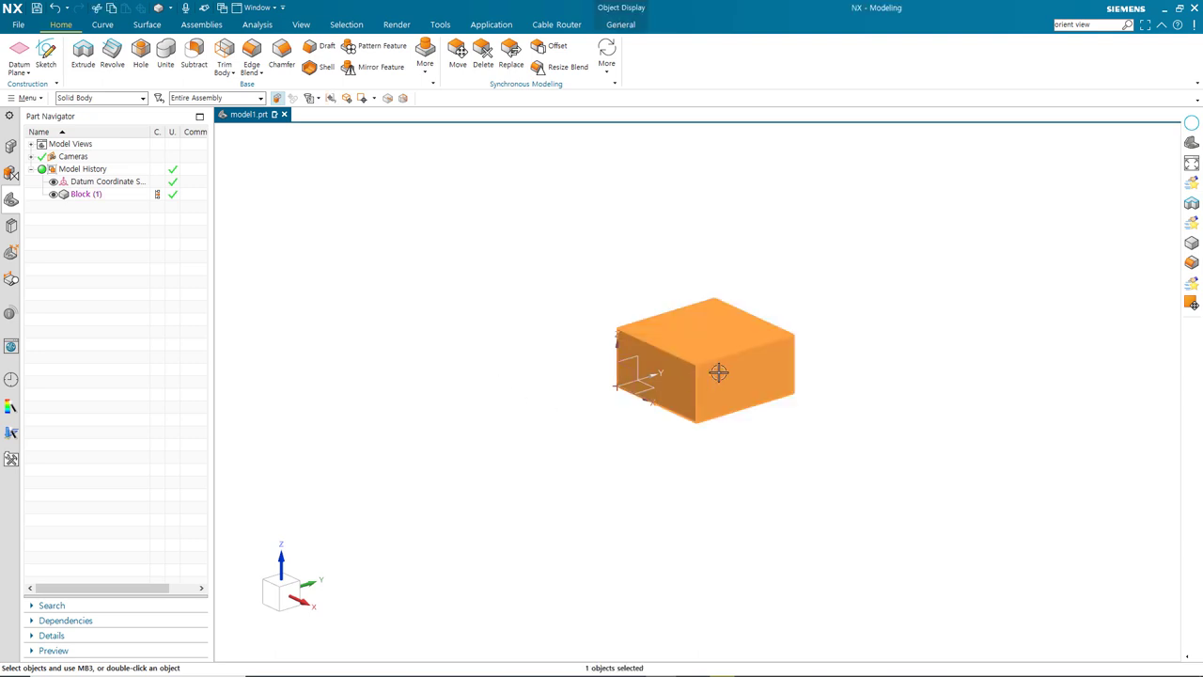
{"action": "key", "text": "Escape"}
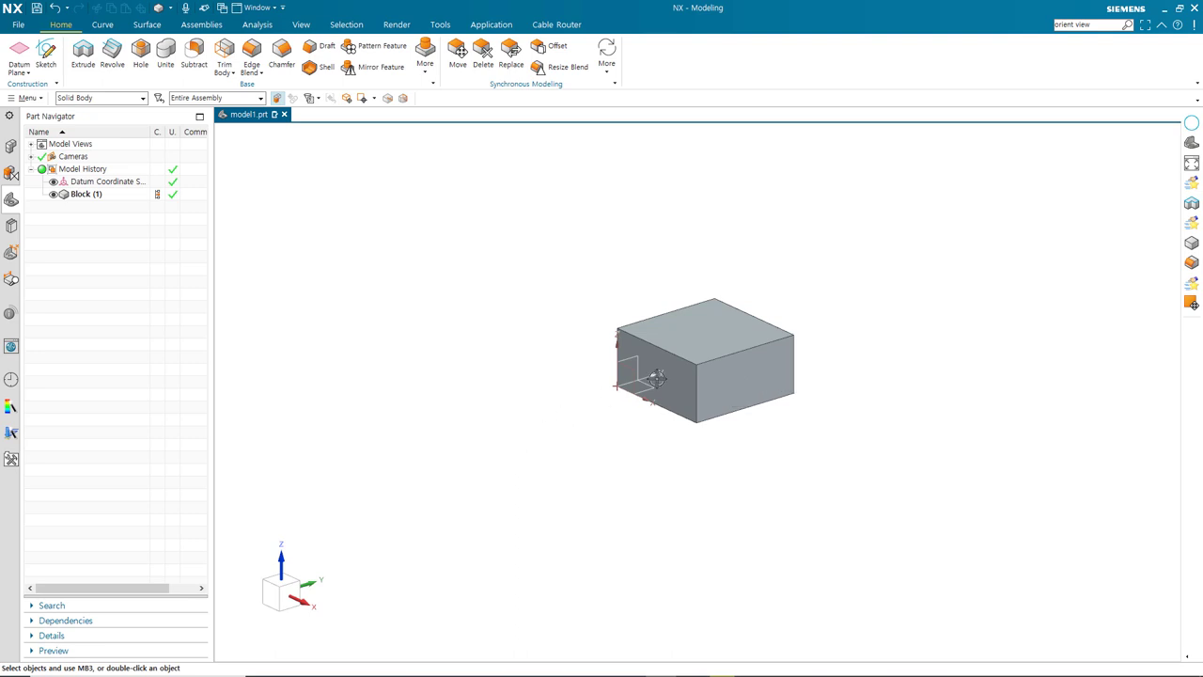
{"action": "left_click", "coordinate": [731, 369]}
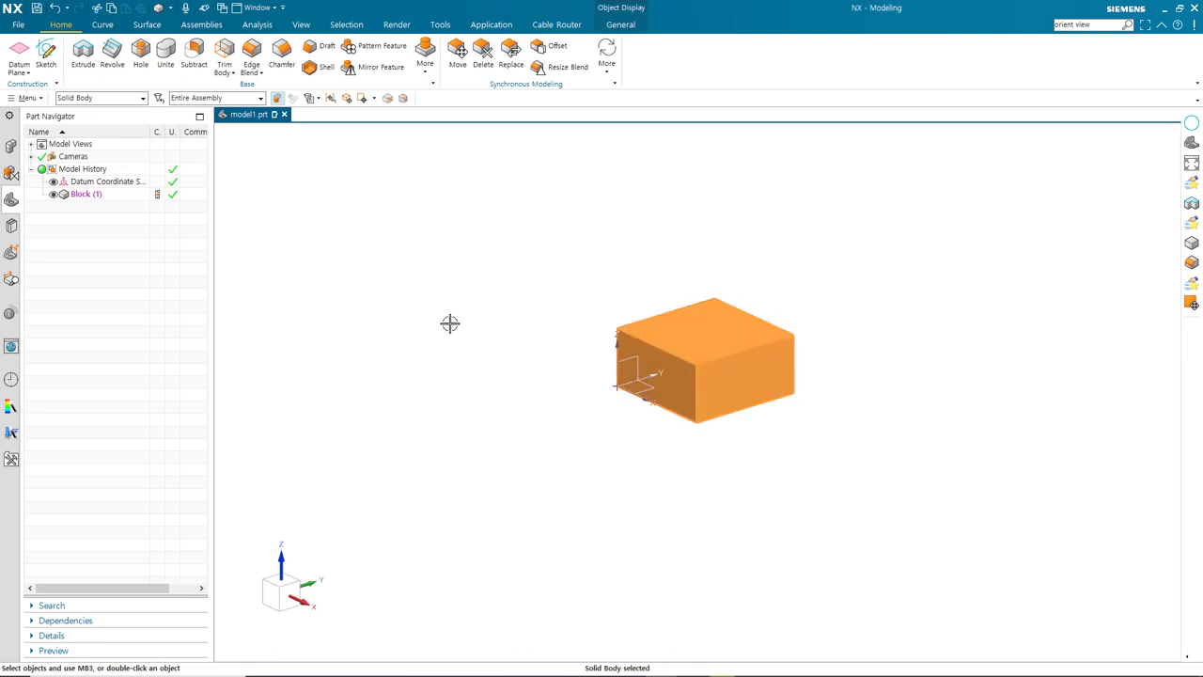
Step: Set the selection type filter back to Feature, select the block feature, and clear the selection
{"action": "left_click", "coordinate": [139, 99]}
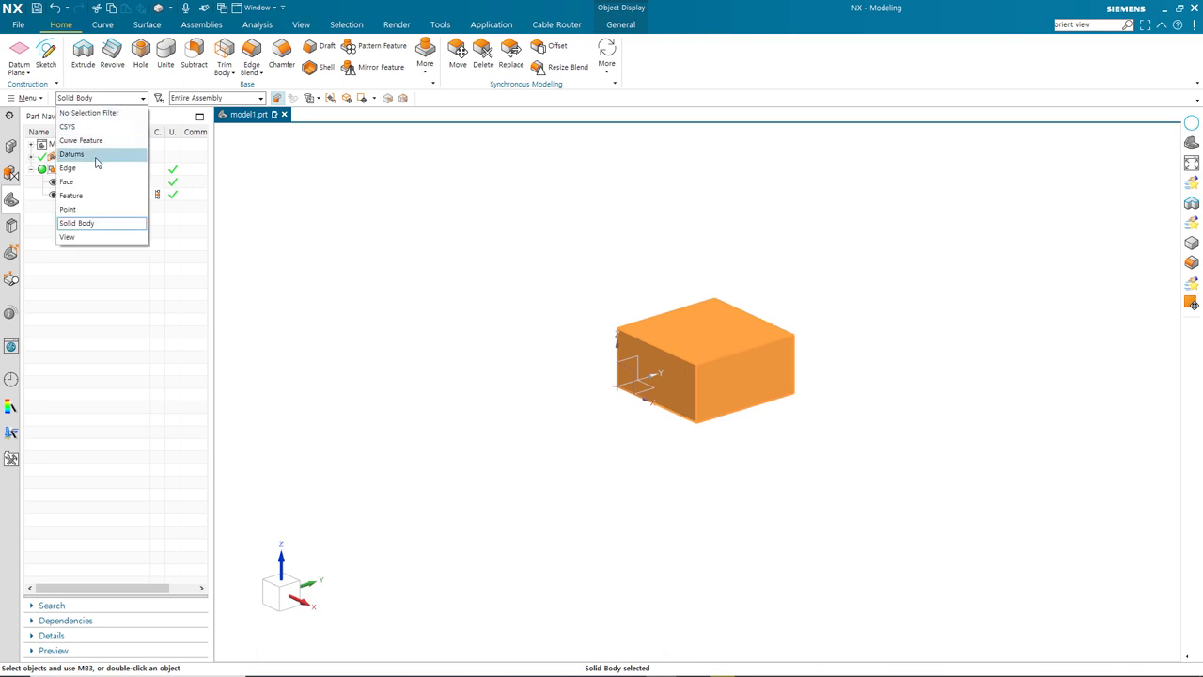
{"action": "left_click", "coordinate": [88, 196]}
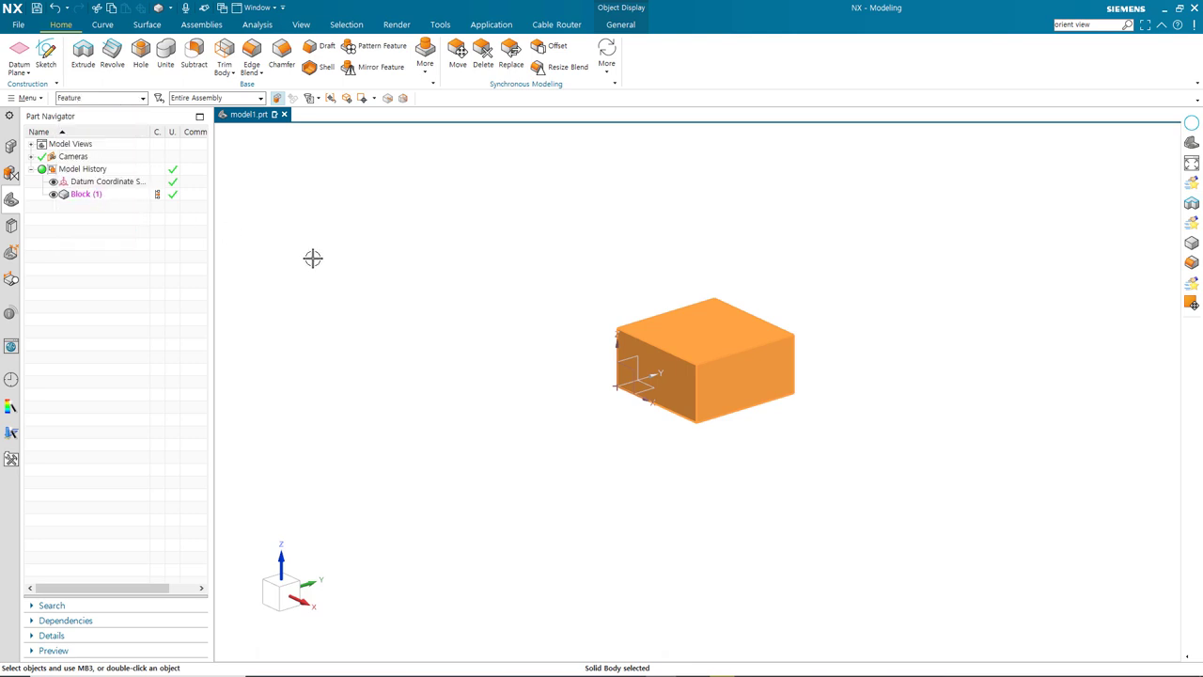
{"action": "left_click", "coordinate": [724, 383]}
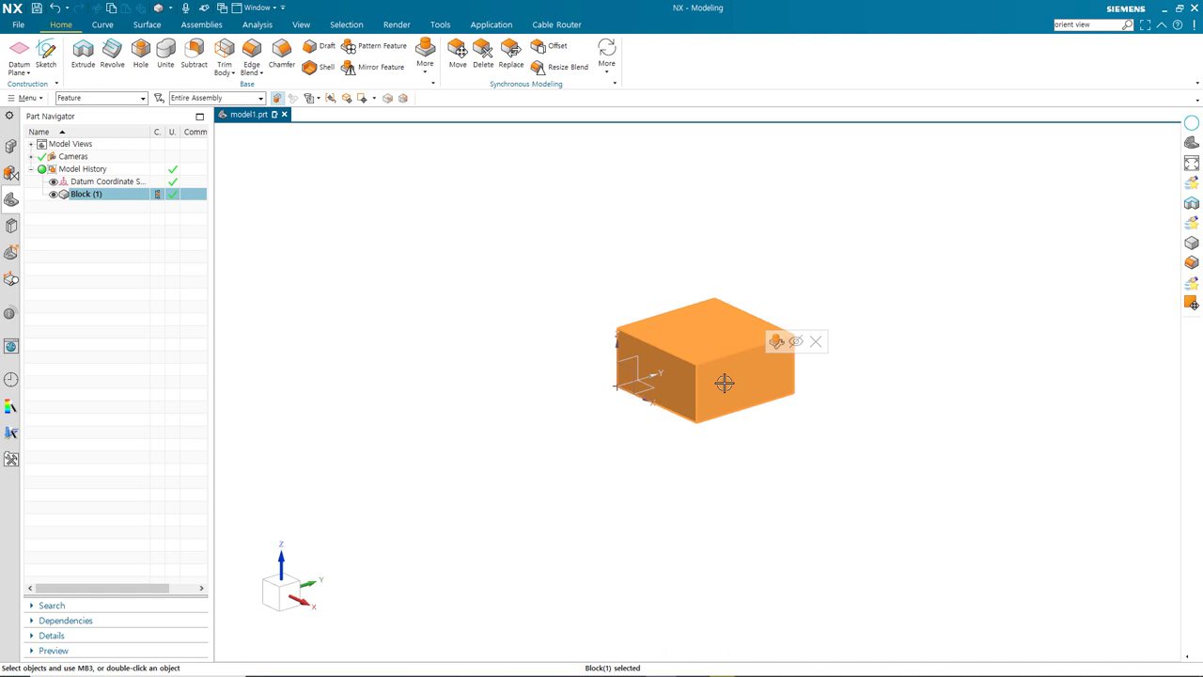
{"action": "left_click", "coordinate": [606, 423]}
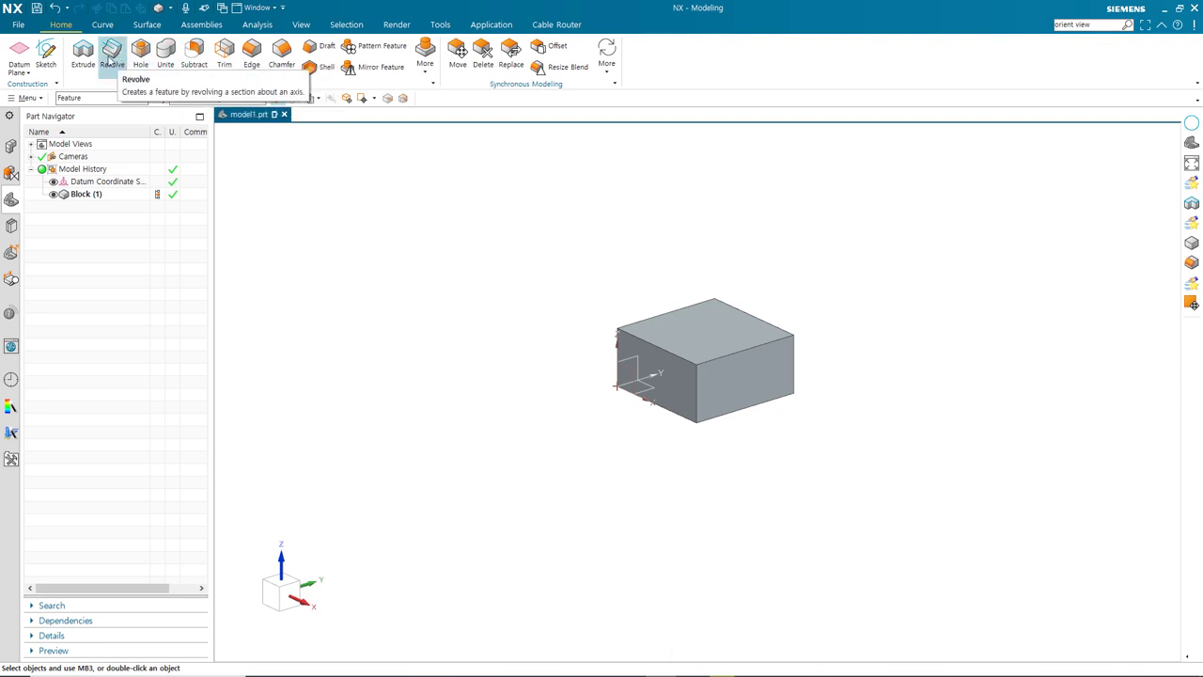
Step: Create a sketch on the block's top face
{"action": "left_click", "coordinate": [83, 54]}
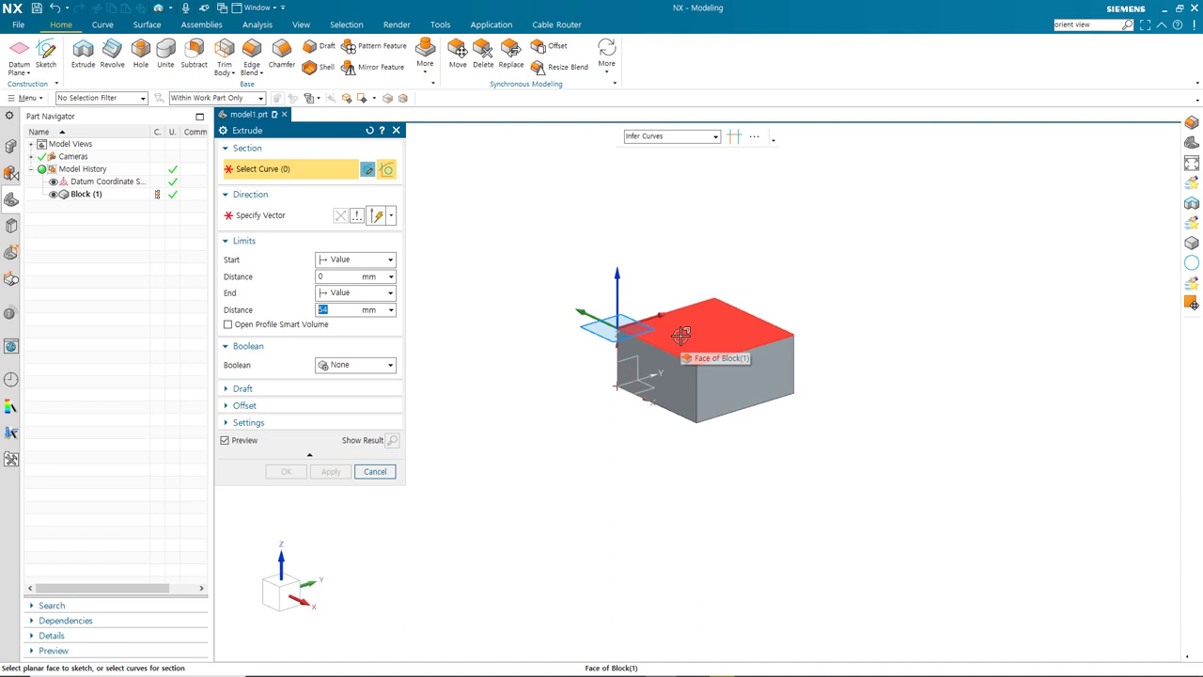
{"action": "left_click", "coordinate": [383, 474]}
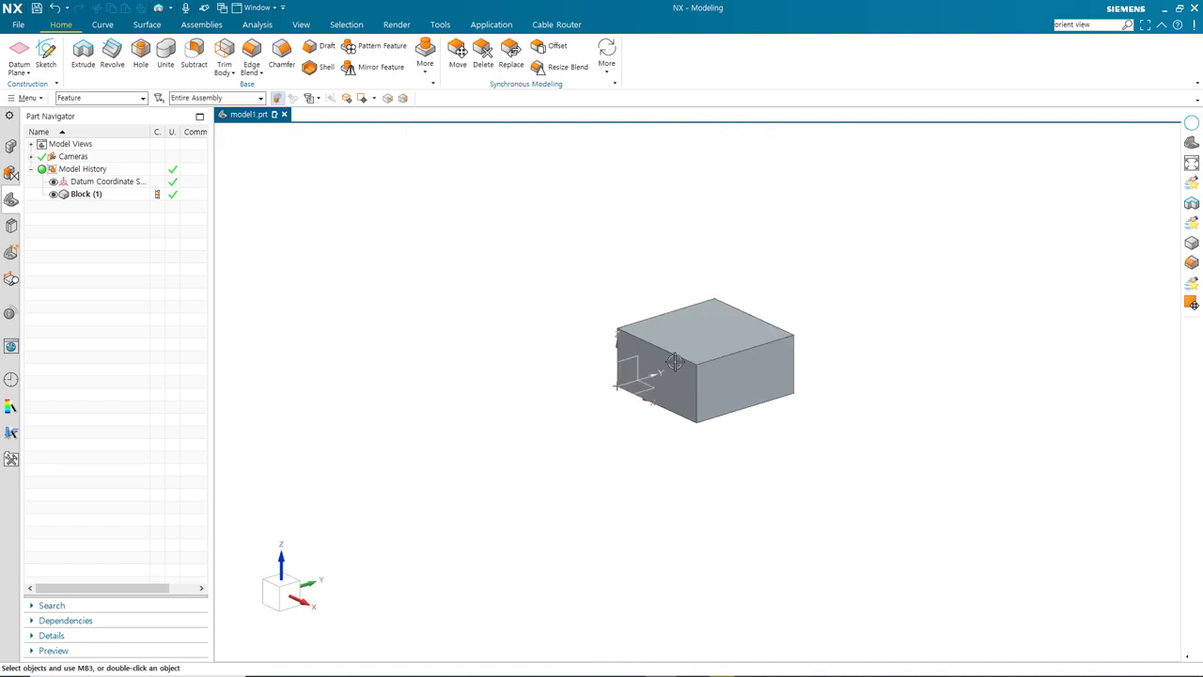
{"action": "left_click", "coordinate": [45, 56]}
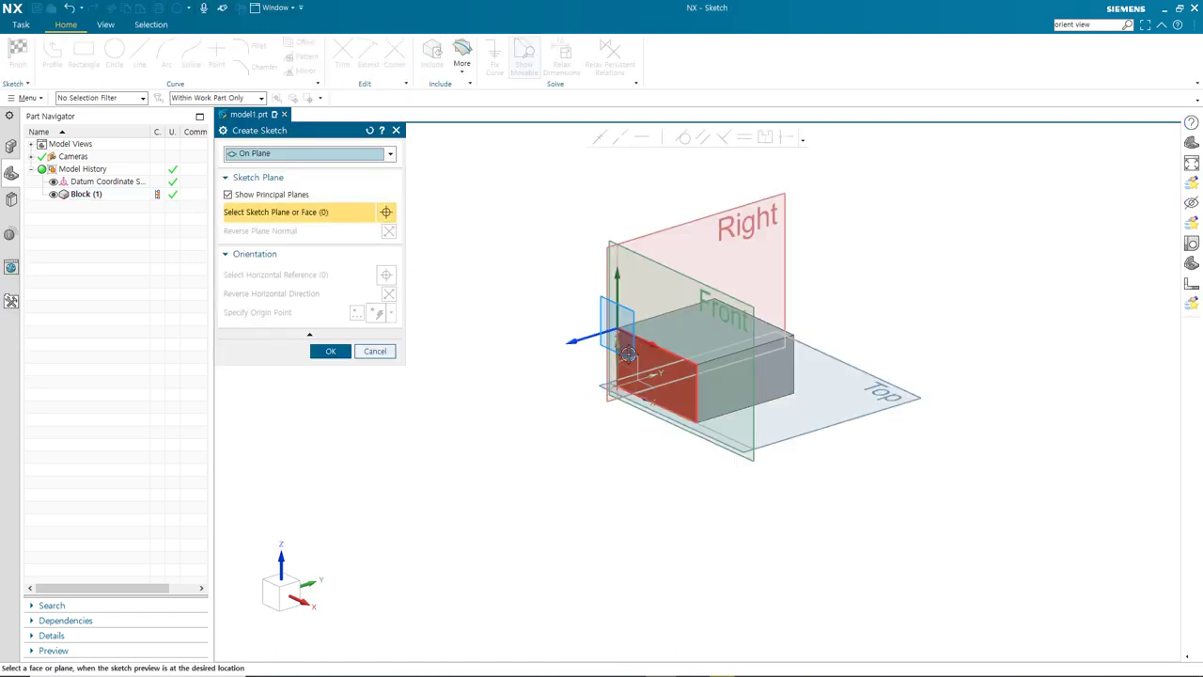
{"action": "left_click", "coordinate": [650, 331]}
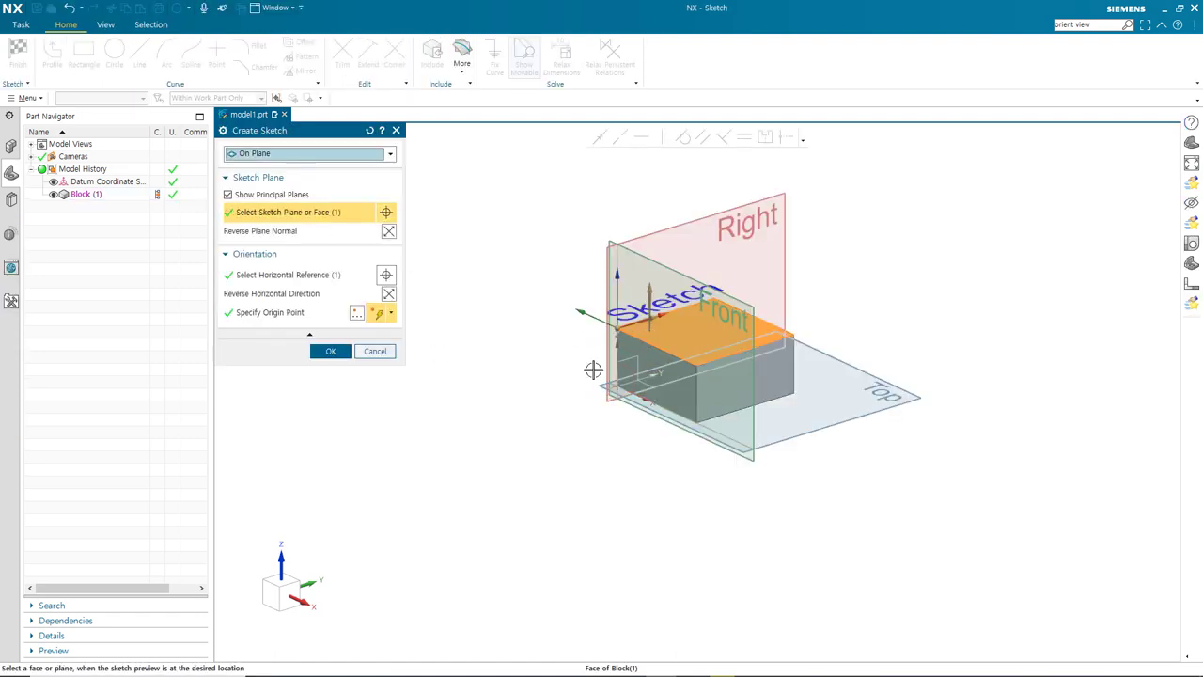
{"action": "left_click", "coordinate": [344, 351]}
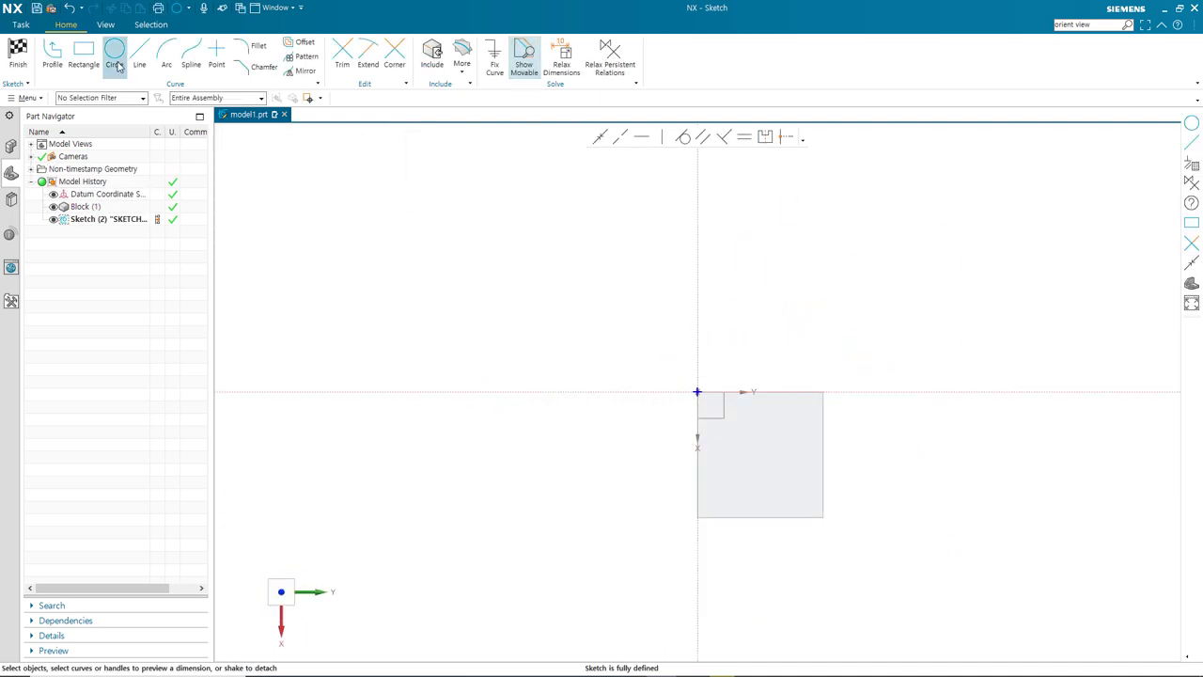
Step: Sketch a circle centred on the sketch origin at the block's corner and finish the sketch
{"action": "left_click", "coordinate": [112, 52]}
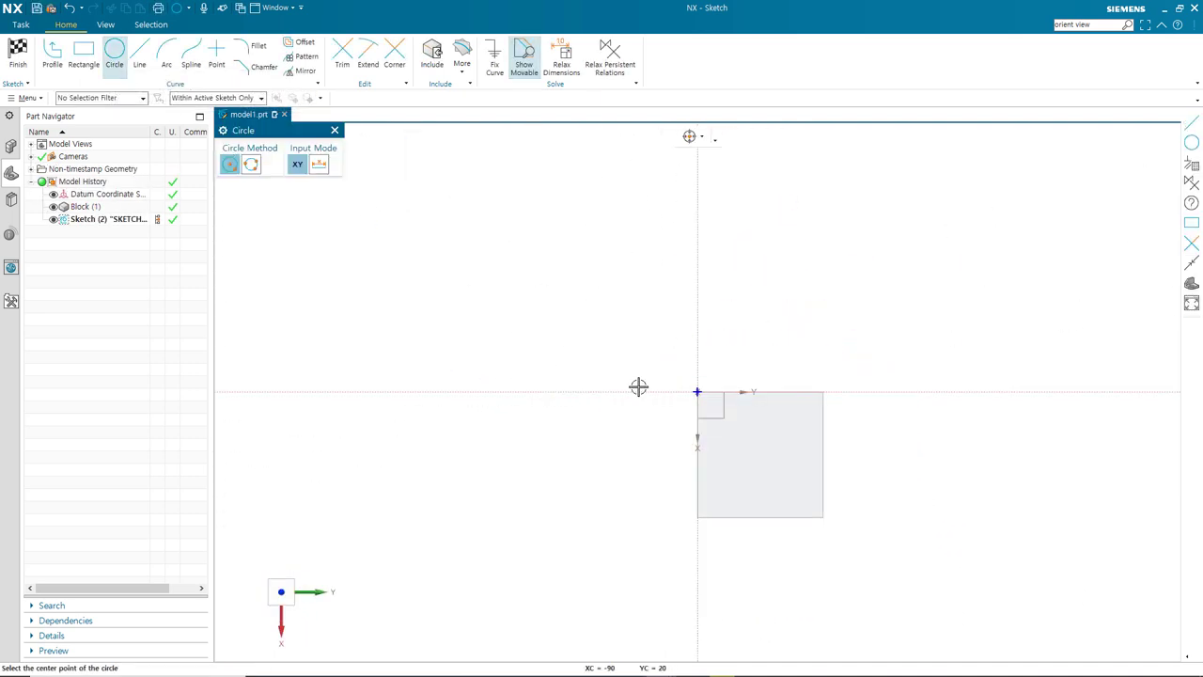
{"action": "left_click", "coordinate": [697, 392]}
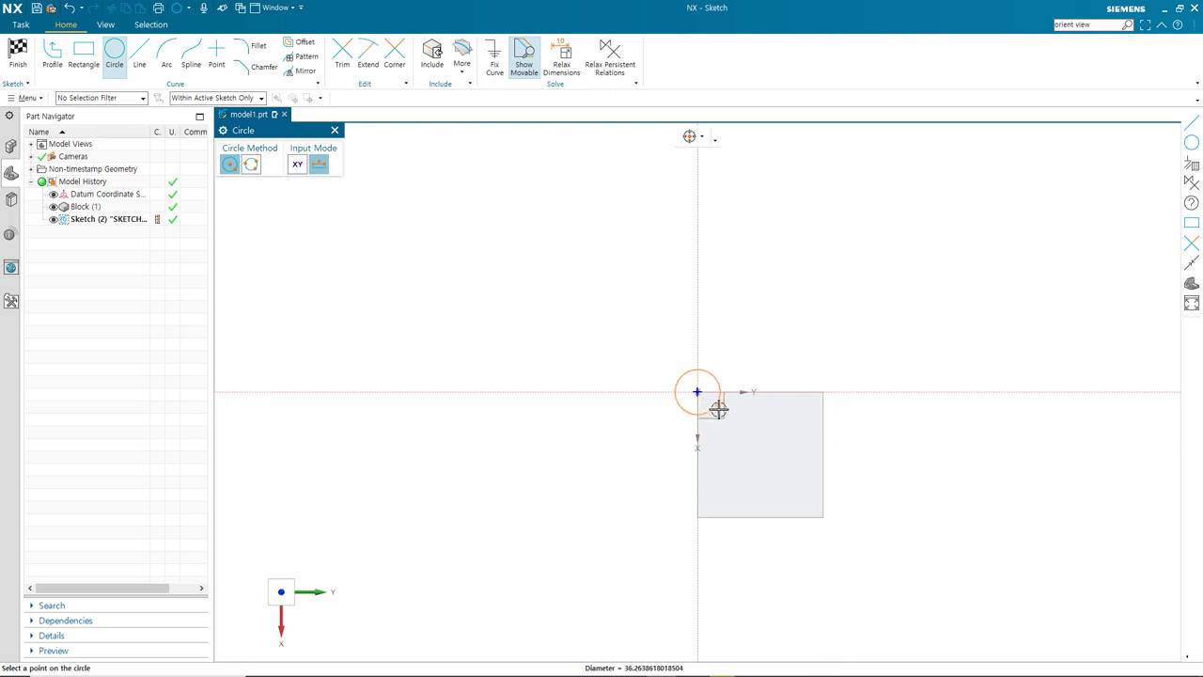
{"action": "left_click", "coordinate": [718, 410]}
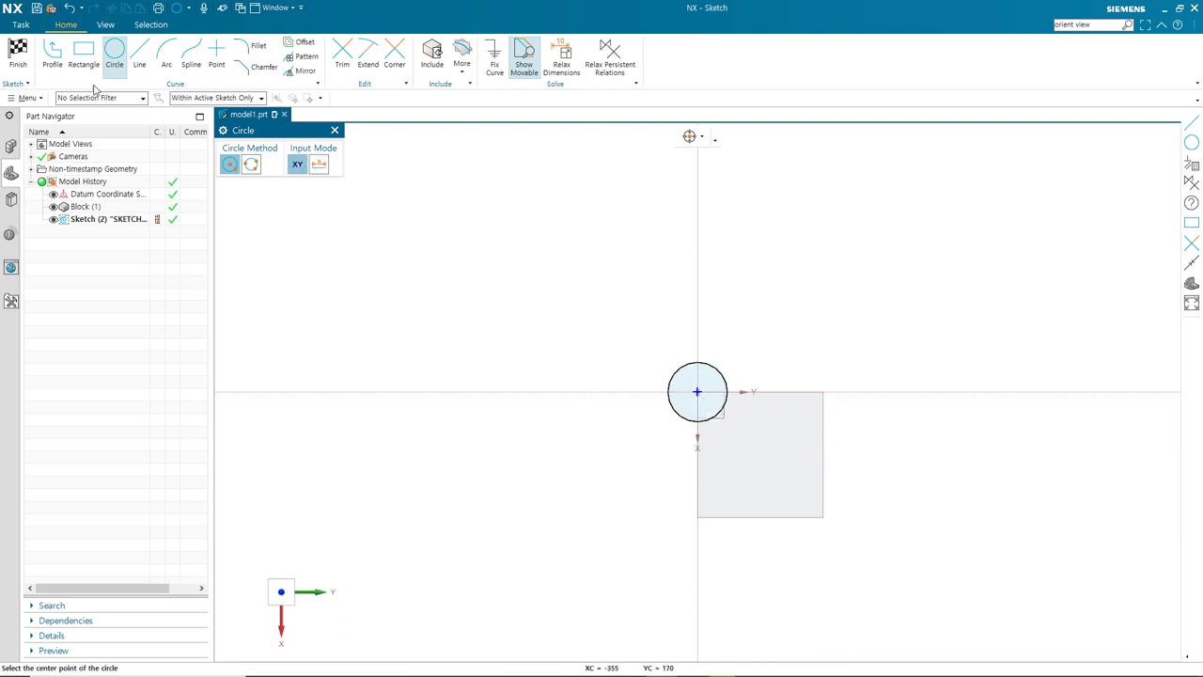
{"action": "left_click", "coordinate": [18, 55]}
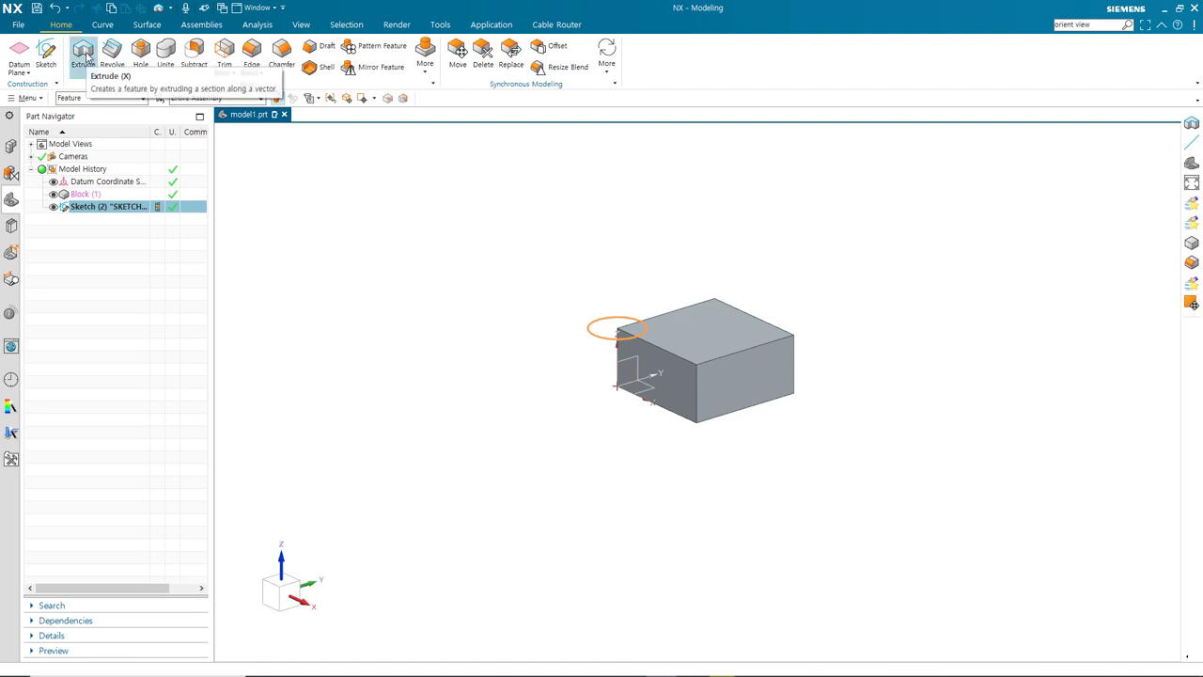
Step: Extrude the circle 75 mm downward through the block's corner with the Subtract boolean
{"action": "left_click", "coordinate": [83, 57]}
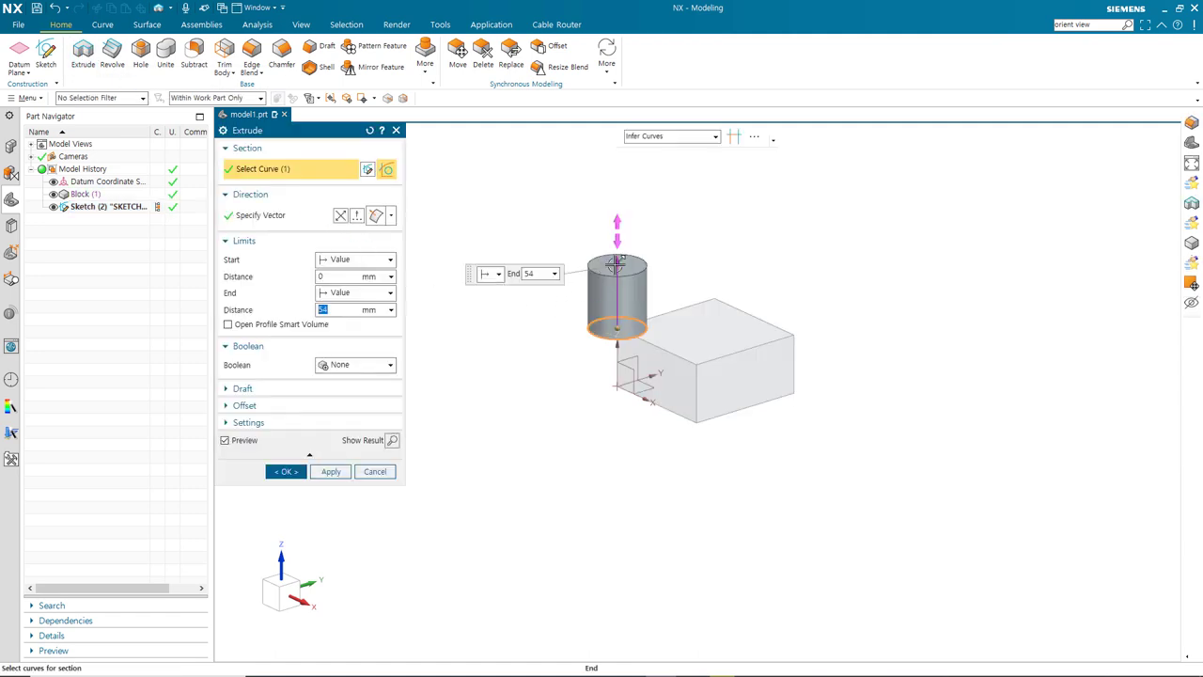
{"action": "mouse_move", "coordinate": [614, 264]}
{"action": "left_mouse_down"}
{"action": "mouse_move", "coordinate": [628, 358]}
{"action": "mouse_move", "coordinate": [617, 418]}
{"action": "left_mouse_up"}
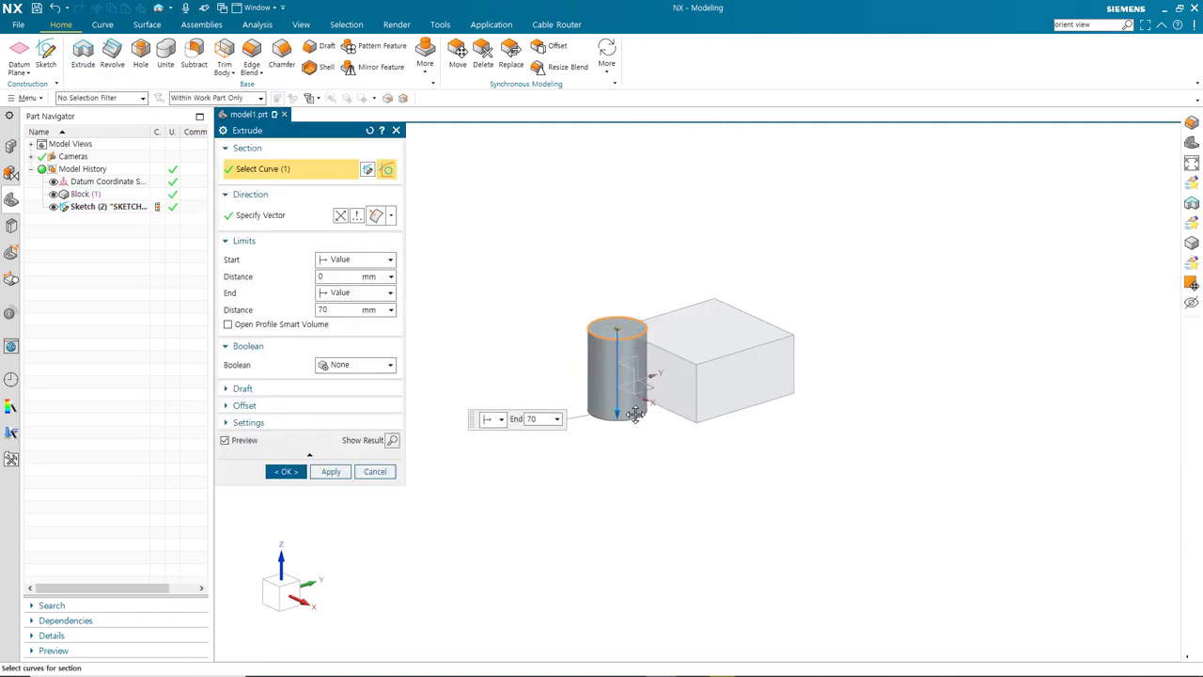
{"action": "left_click", "coordinate": [367, 369]}
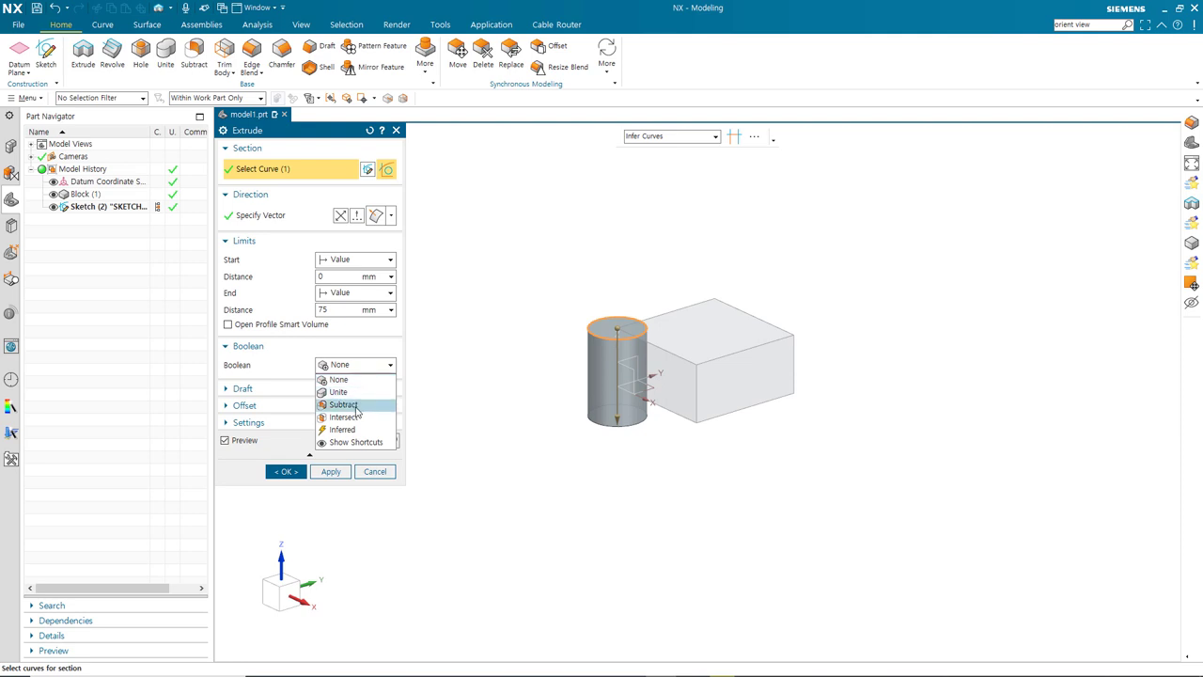
{"action": "left_click", "coordinate": [356, 409]}
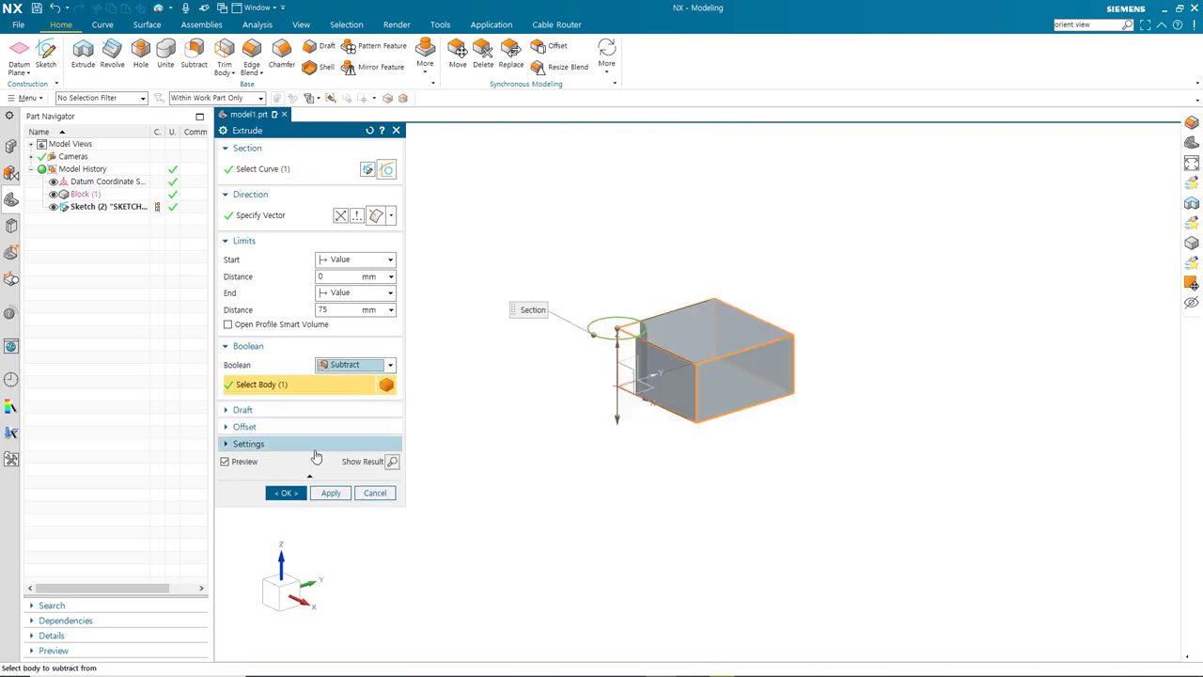
{"action": "left_click", "coordinate": [286, 470]}
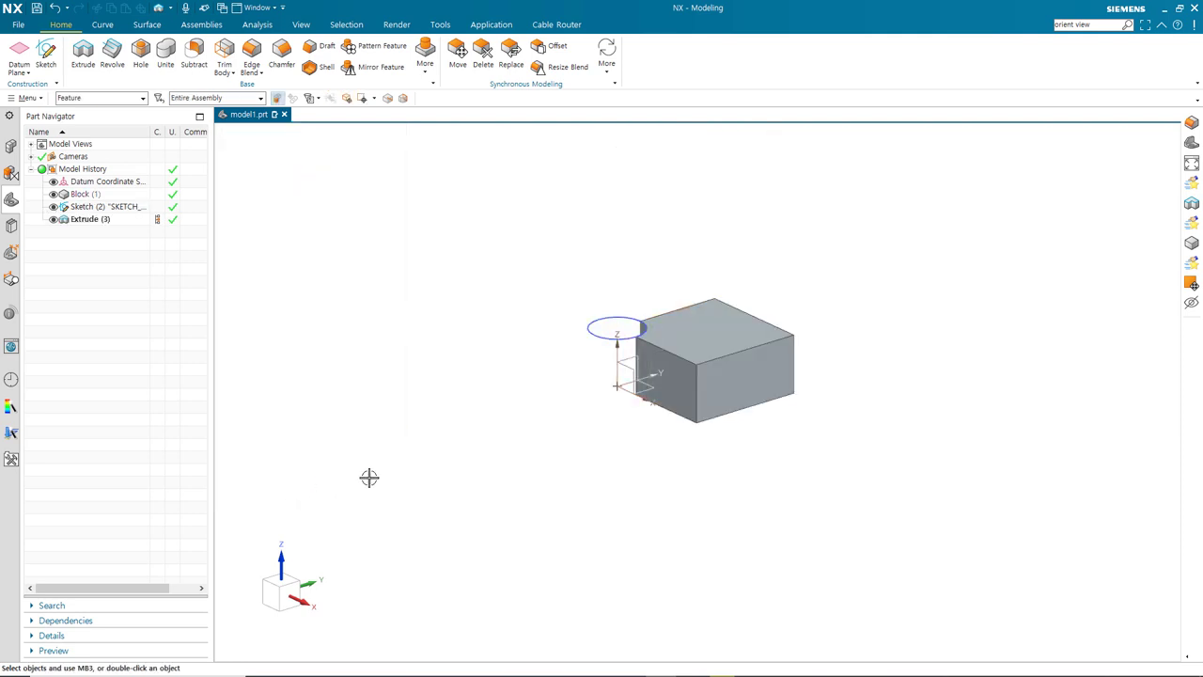
{"action": "left_click", "coordinate": [723, 399]}
{"action": "left_click", "coordinate": [494, 223]}
Step: Apply a 10 mm radius Edge Blend to the two adjoining top-face edges opposite the cut corner
{"action": "left_click", "coordinate": [251, 56]}
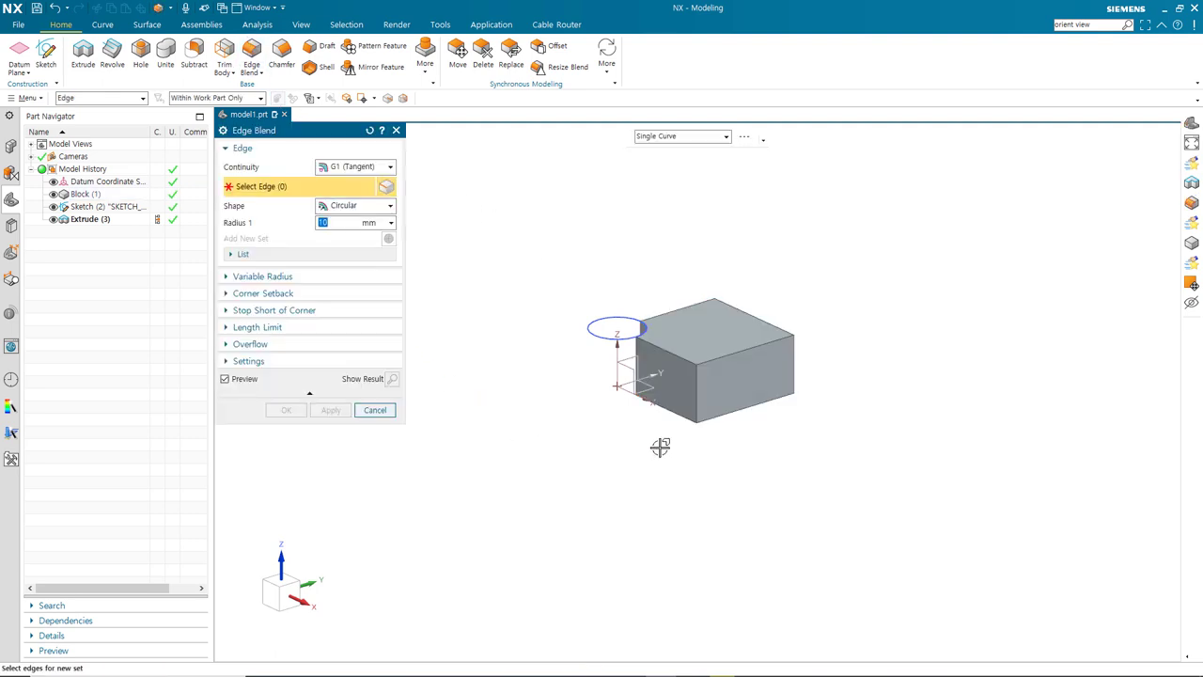
{"action": "left_click", "coordinate": [739, 354]}
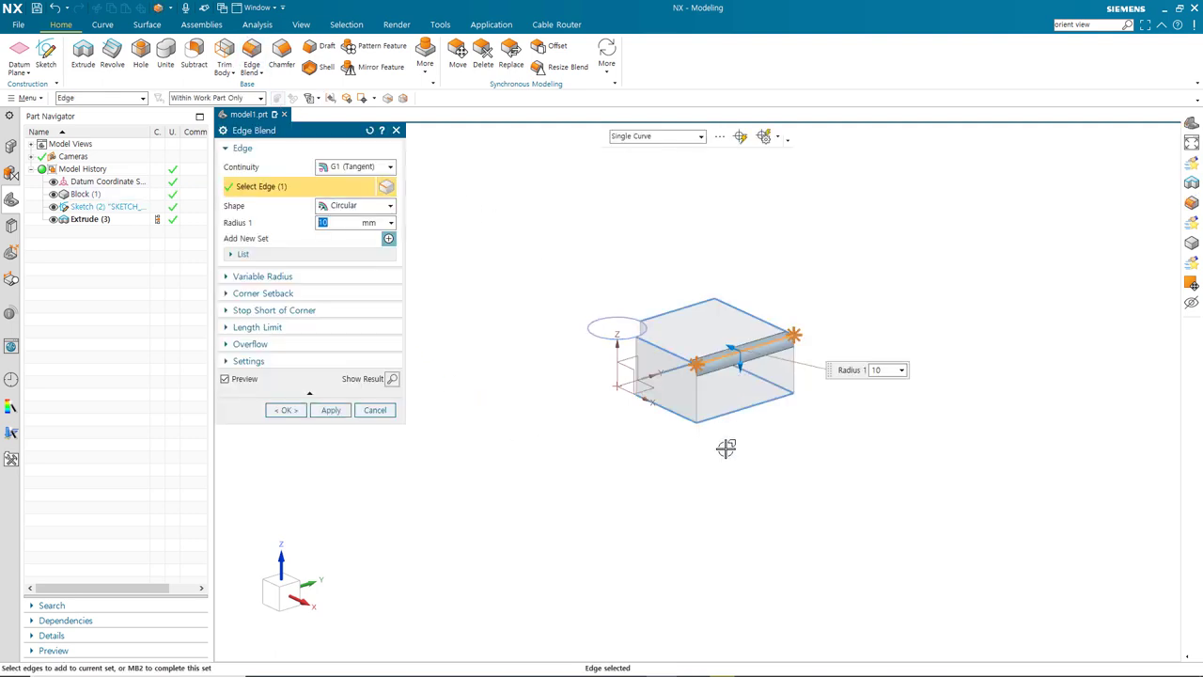
{"action": "left_click", "coordinate": [758, 319]}
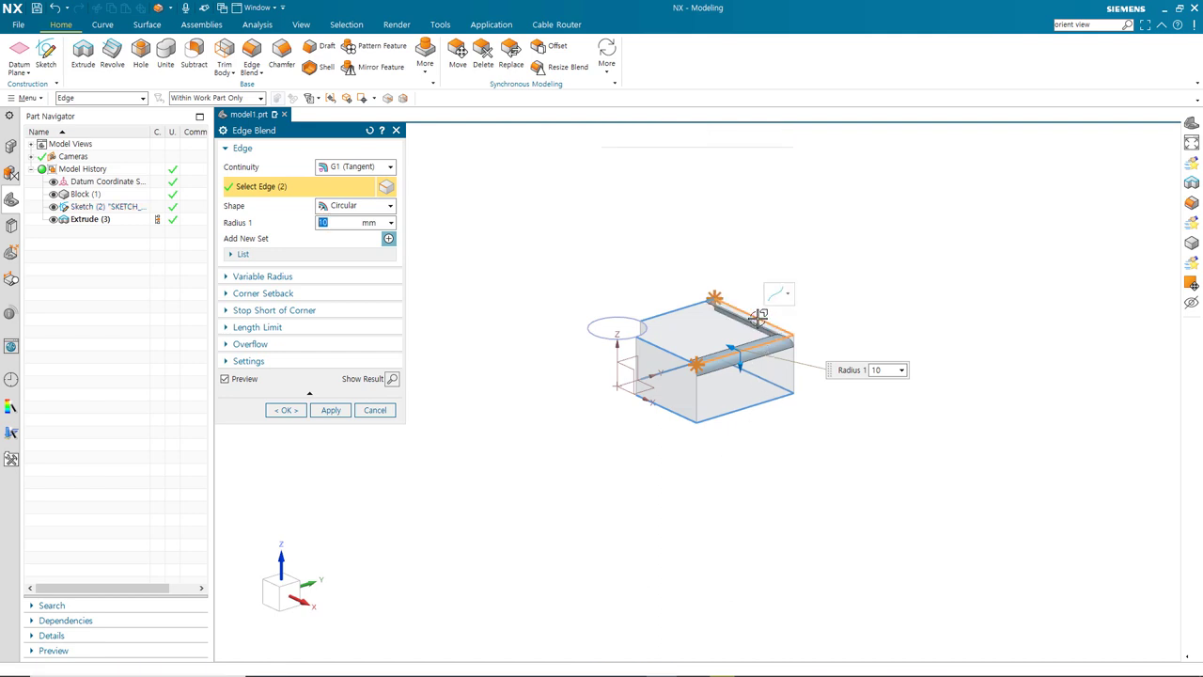
{"action": "left_click", "coordinate": [286, 411]}
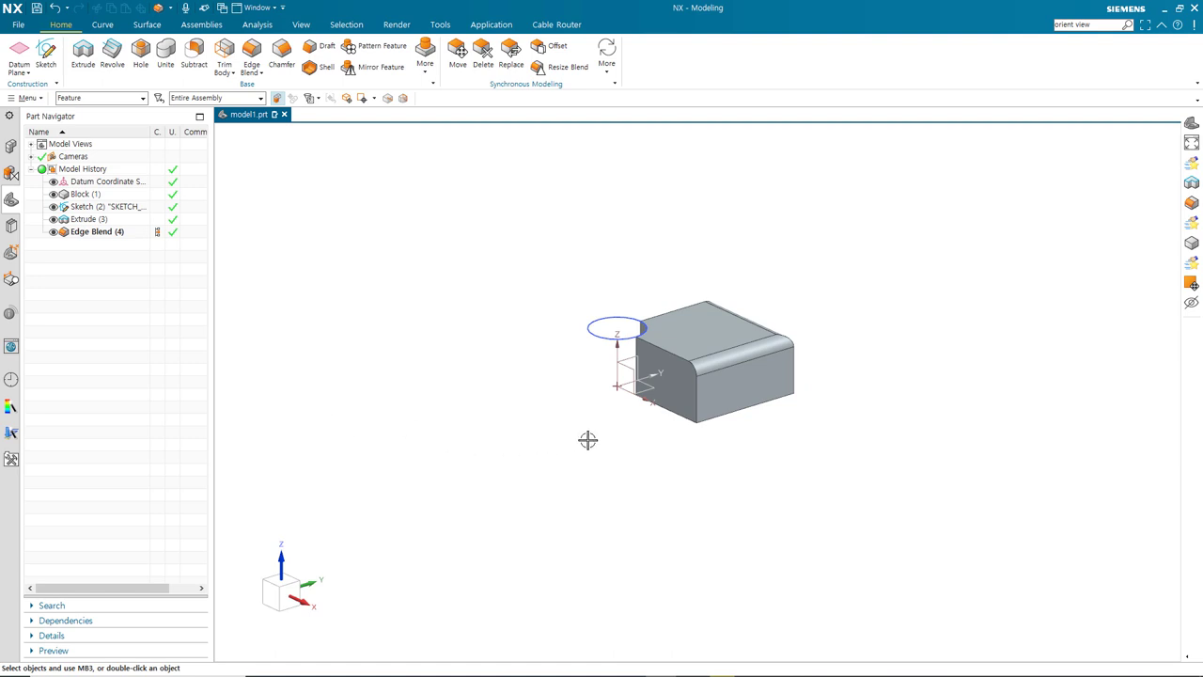
Step: With the selection filter set to Feature, select the block, edge blend and extruded corner cut individually, then clear the selection
{"action": "left_click", "coordinate": [140, 99]}
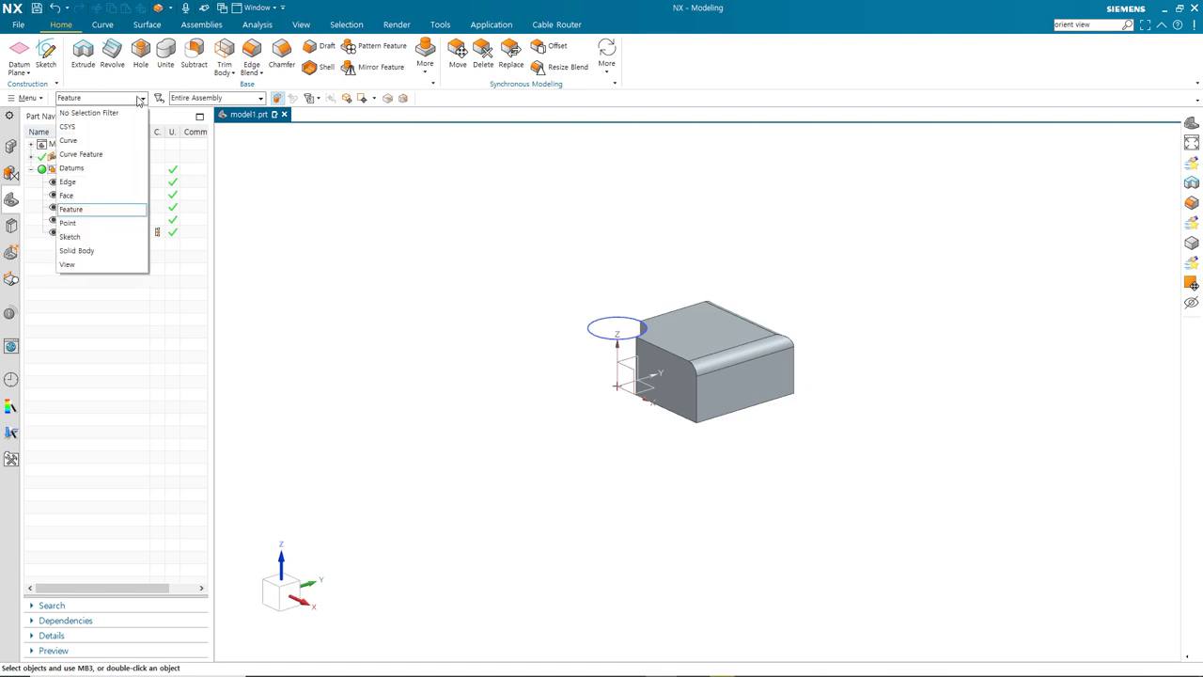
{"action": "left_click", "coordinate": [87, 213]}
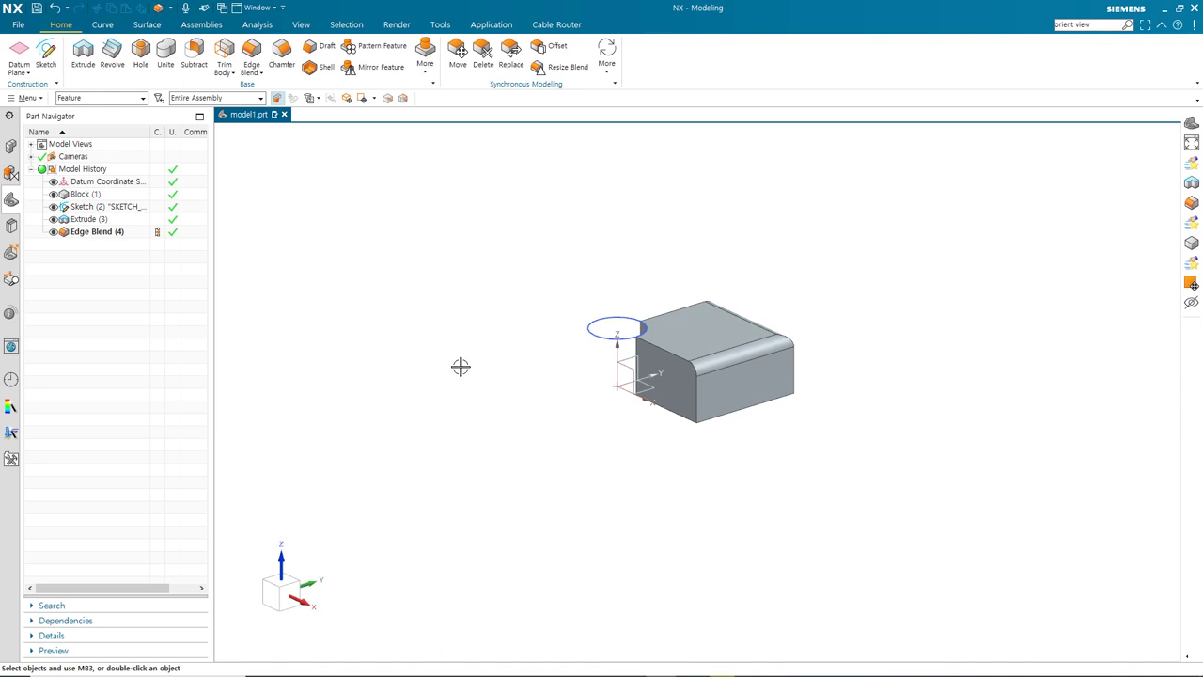
{"action": "left_click", "coordinate": [737, 388]}
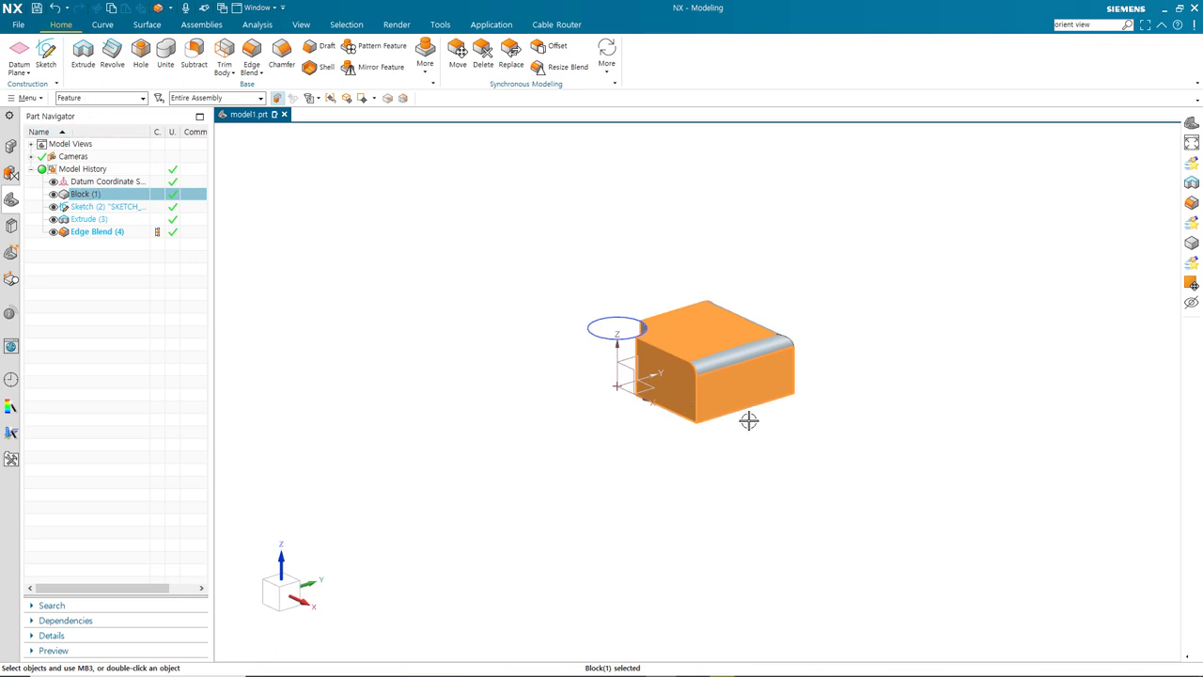
{"action": "left_click", "coordinate": [757, 350]}
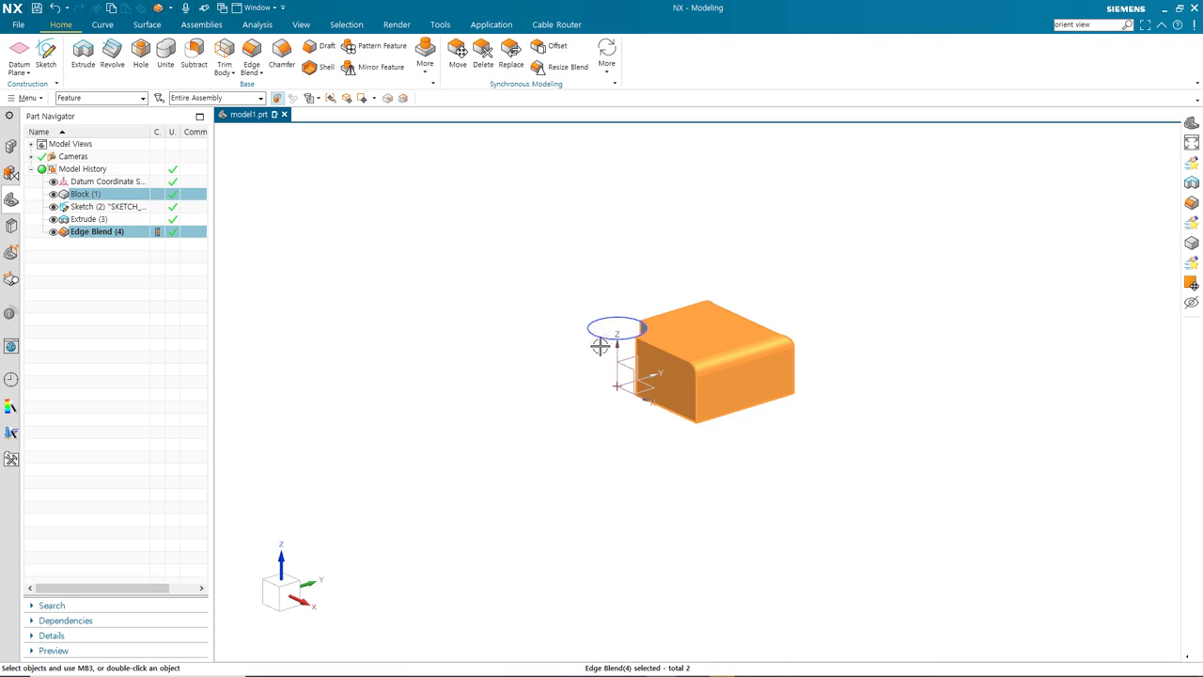
{"action": "middle_click_drag", "start_coordinate": [614, 459], "coordinate": [740, 454]}
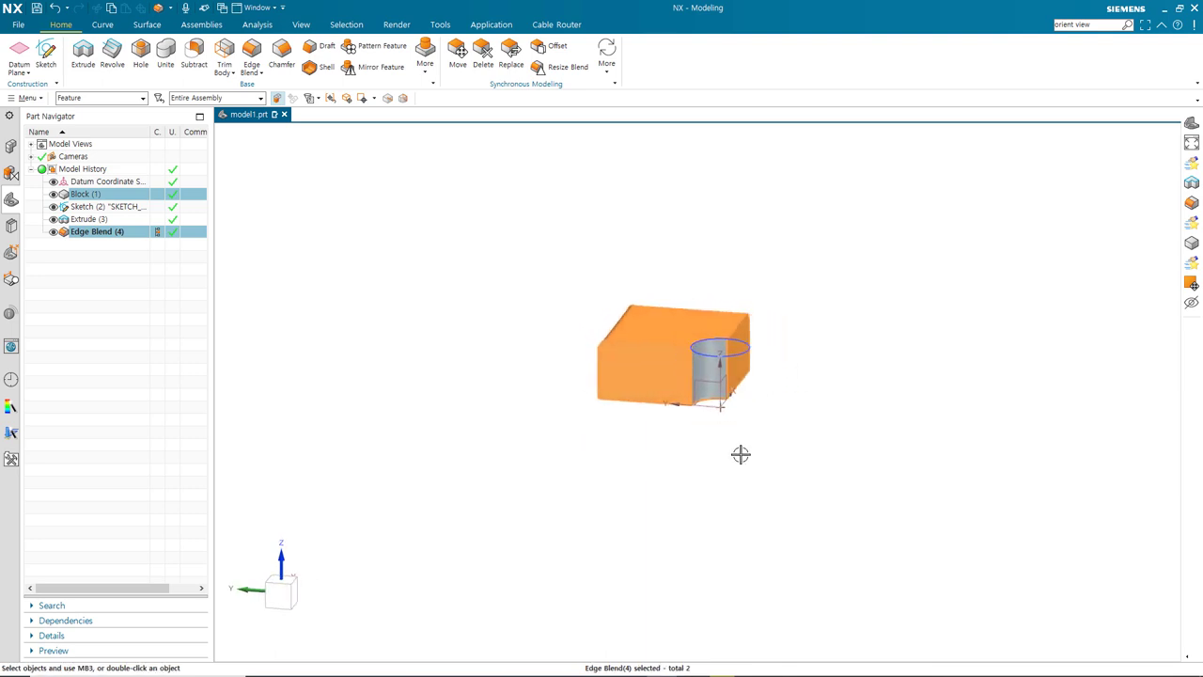
{"action": "left_click", "coordinate": [706, 372]}
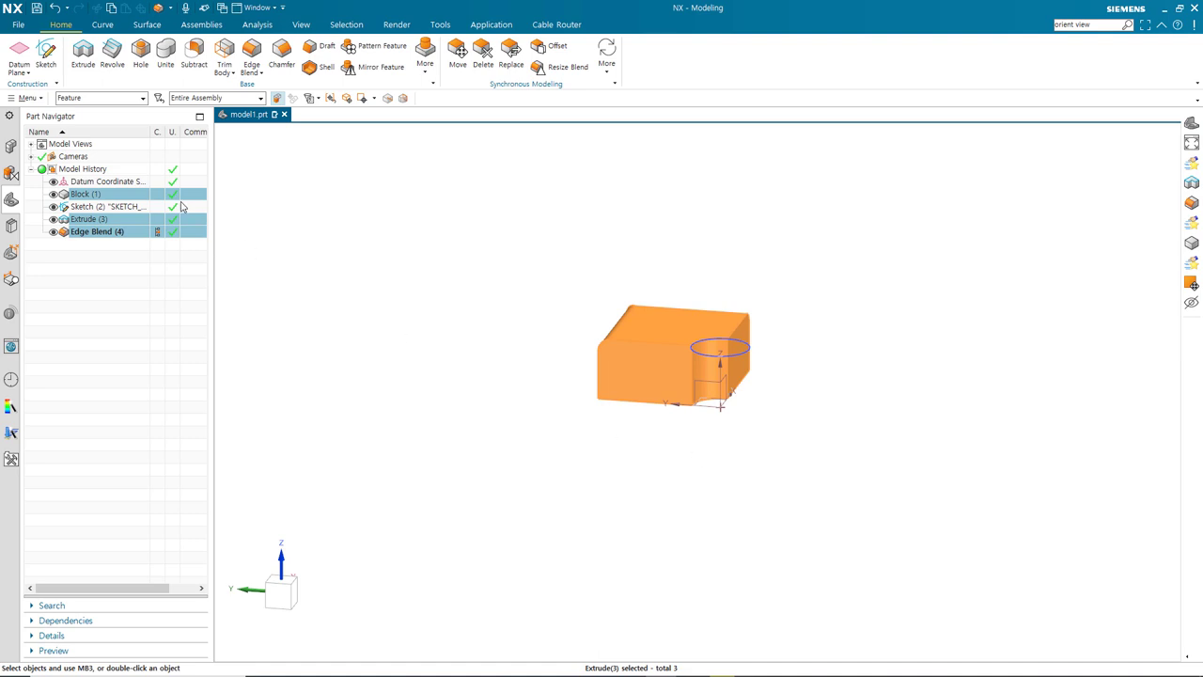
{"action": "middle_click_drag", "start_coordinate": [668, 482], "coordinate": [523, 497]}
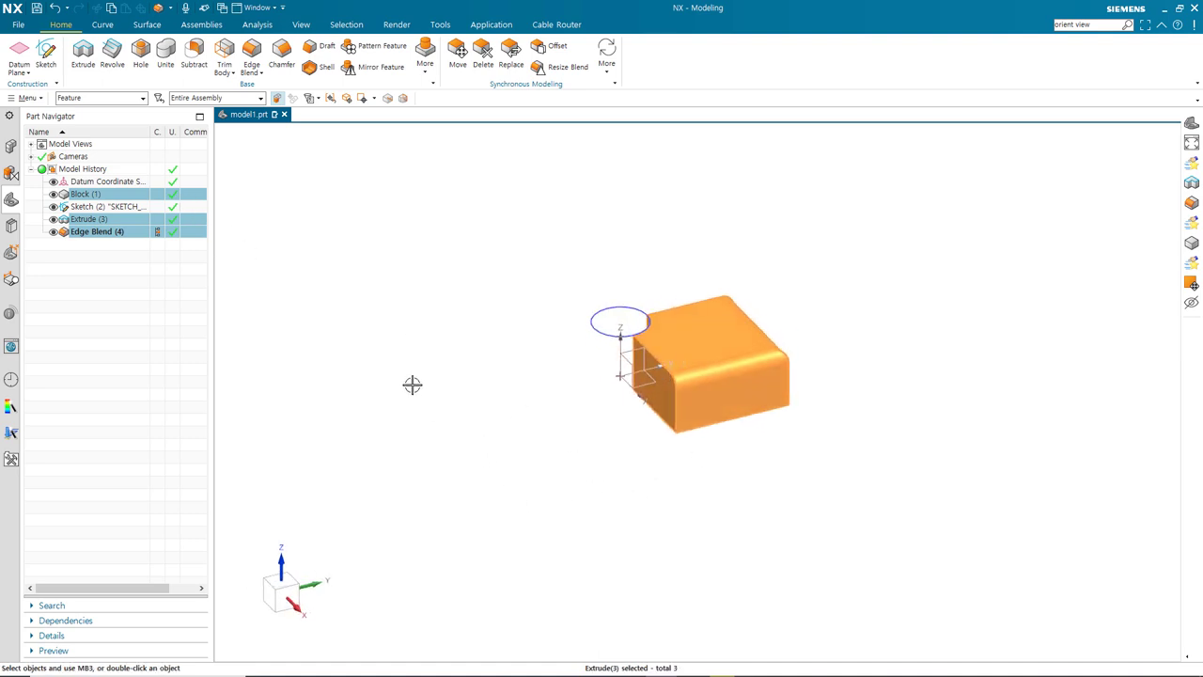
{"action": "key", "text": "Escape"}
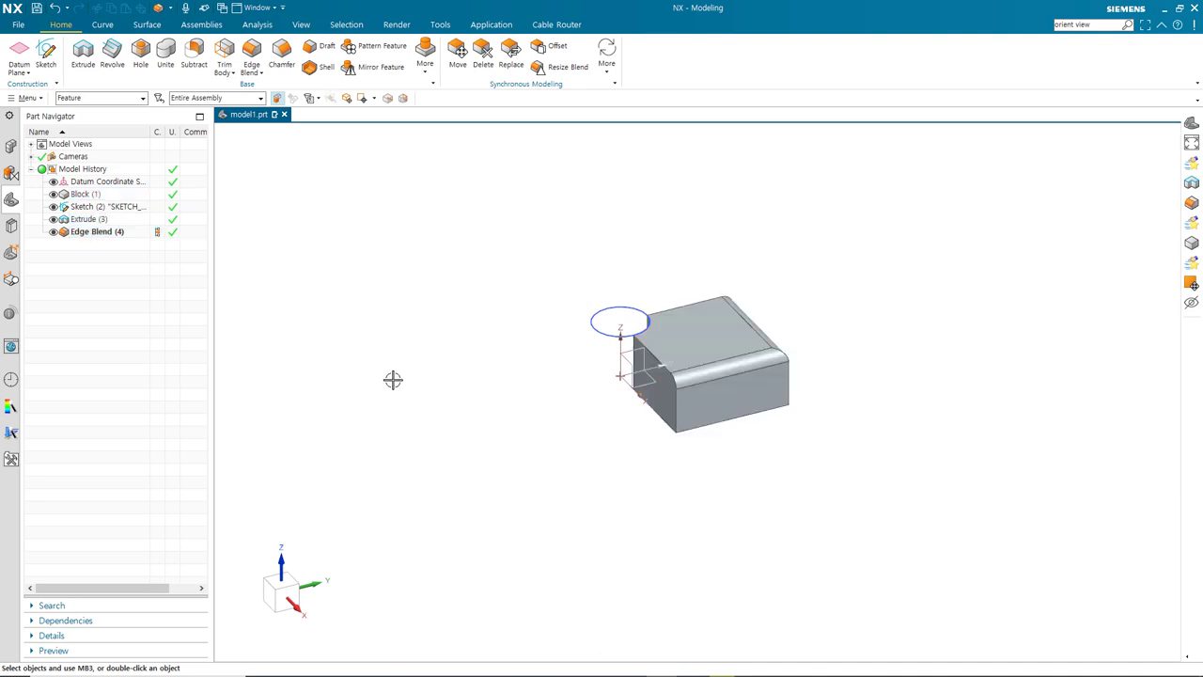
Step: Set the selection filter to Sketch and delete the circle sketch, extruded cut and edge blend from the model history
{"action": "left_click", "coordinate": [143, 99]}
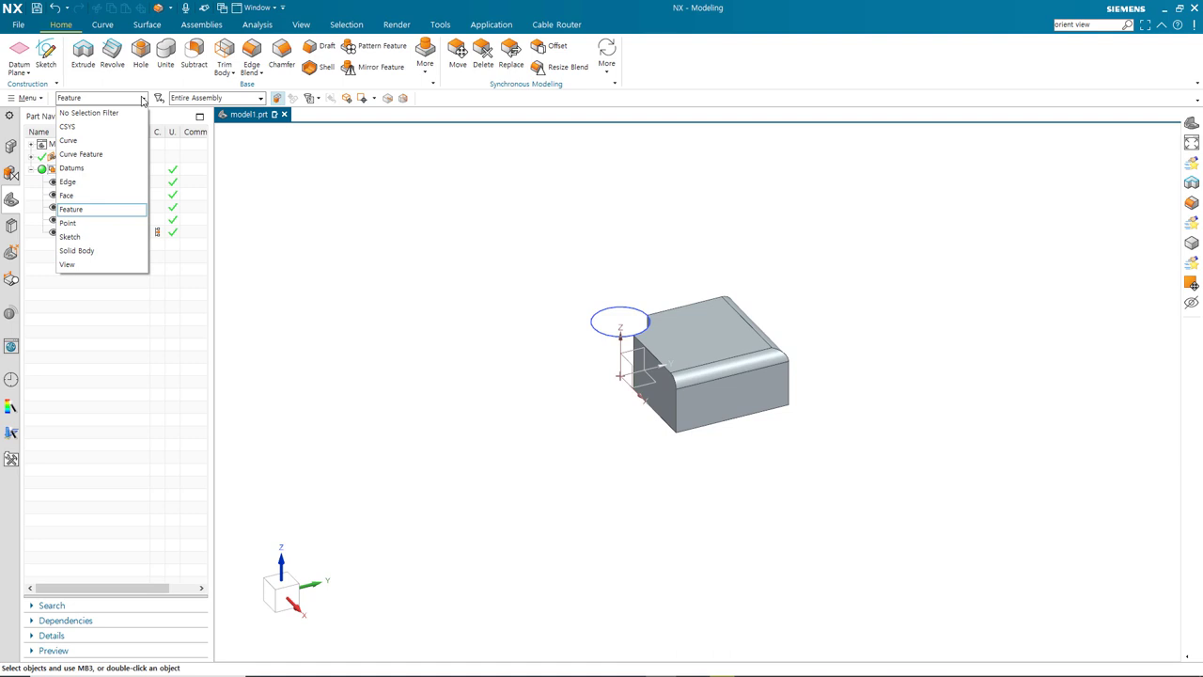
{"action": "left_click", "coordinate": [104, 239]}
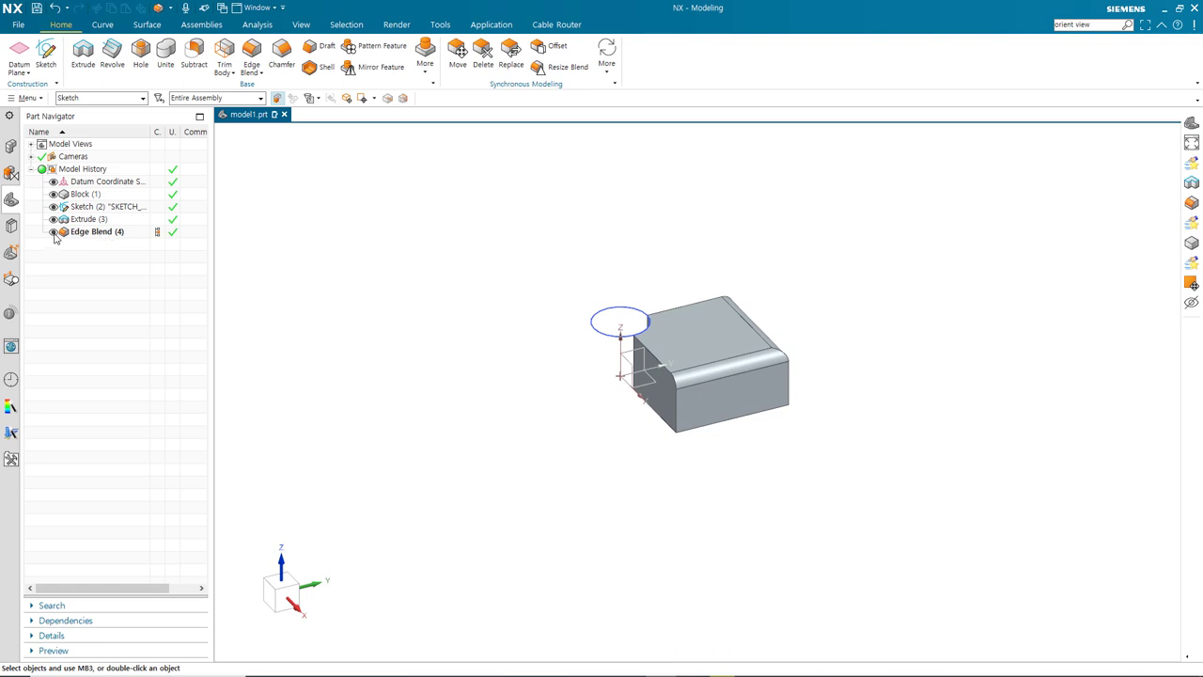
{"action": "left_click", "coordinate": [94, 207]}
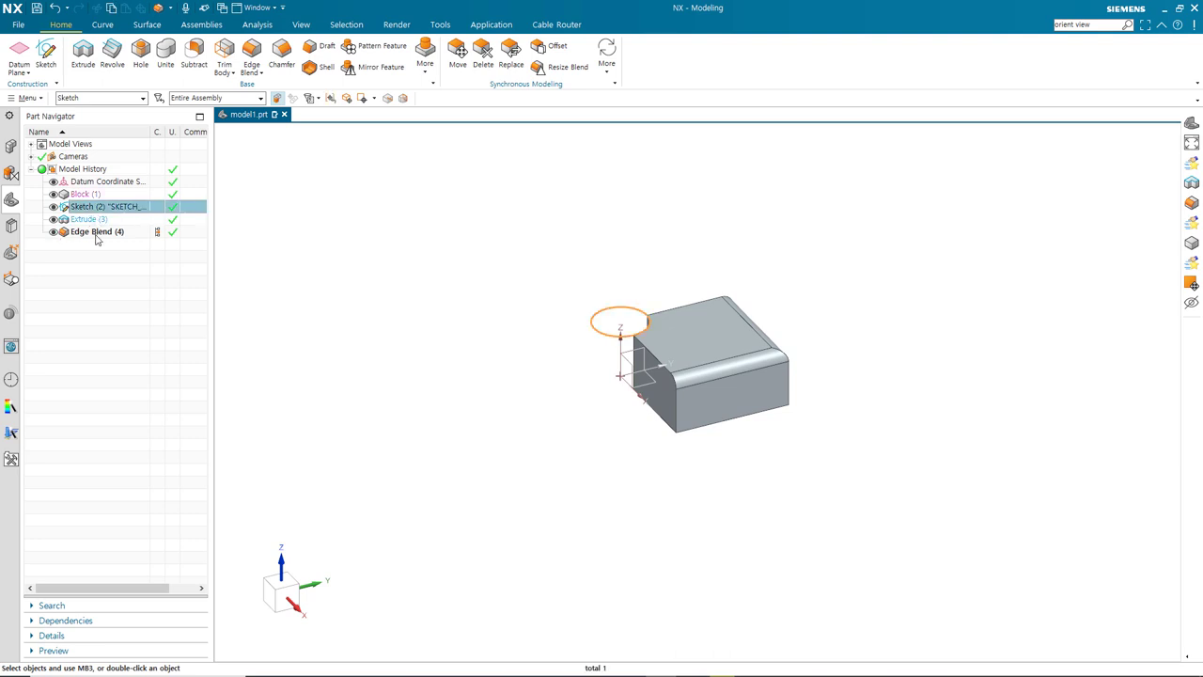
{"action": "left_click", "coordinate": [96, 232], "text": "shift"}
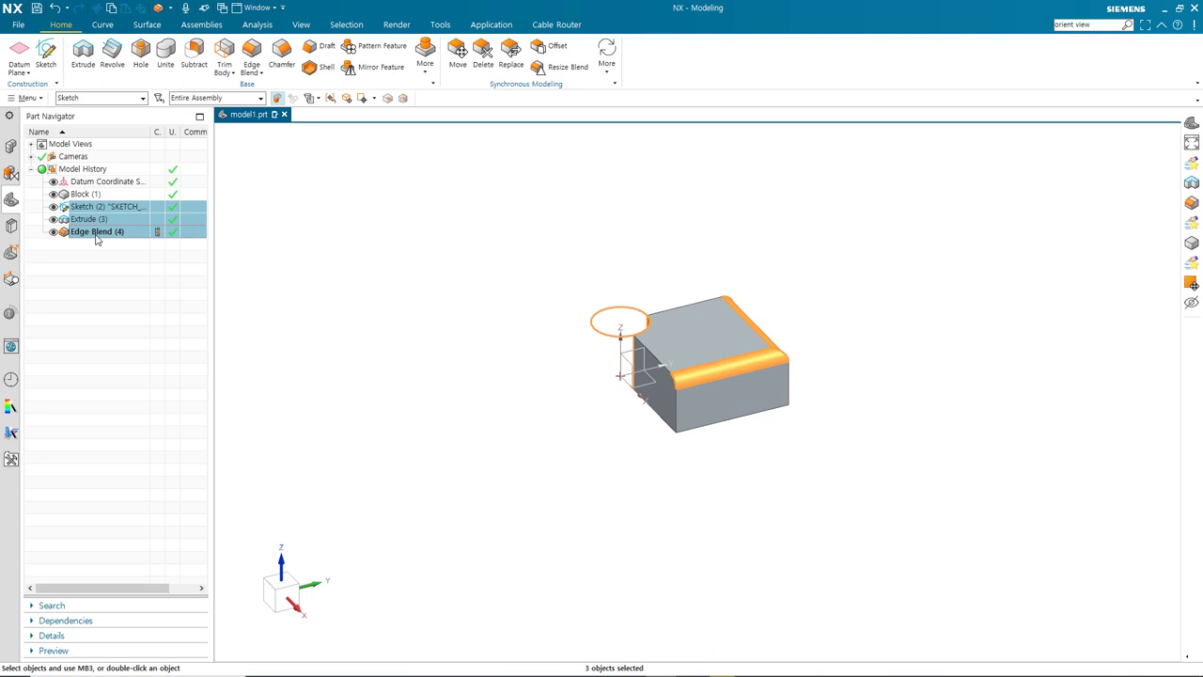
{"action": "key", "text": "Delete"}
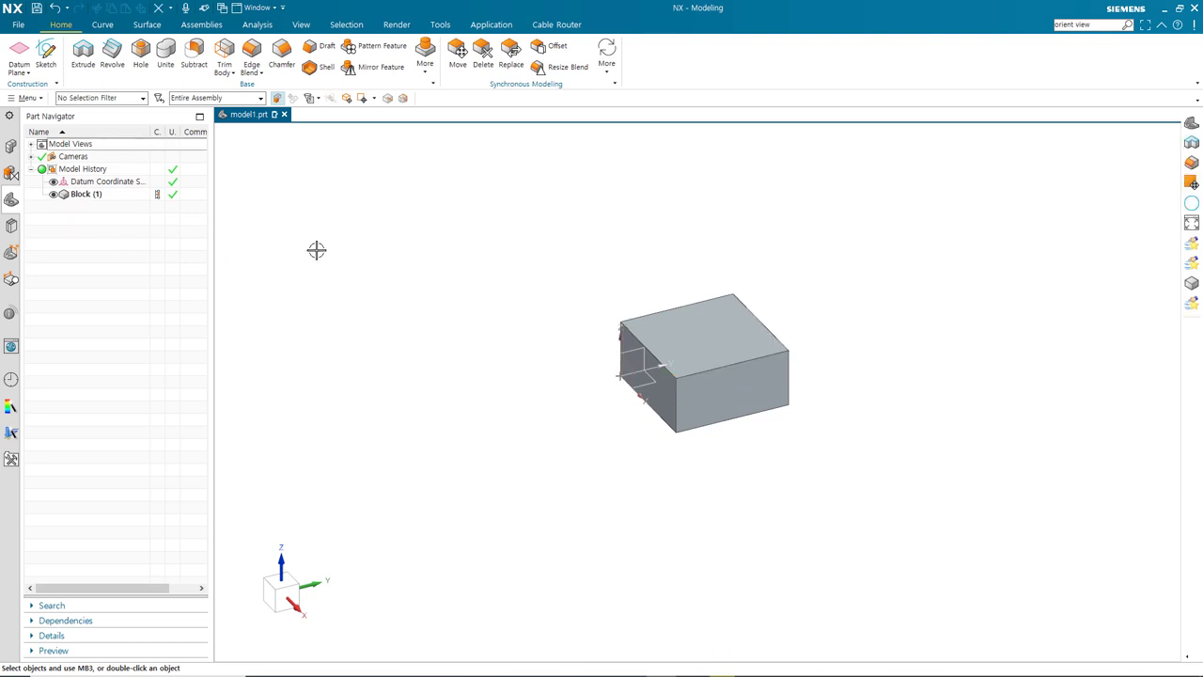
Step: Examine the selection filter types offered for the model containing only the block
{"action": "left_click", "coordinate": [143, 98]}
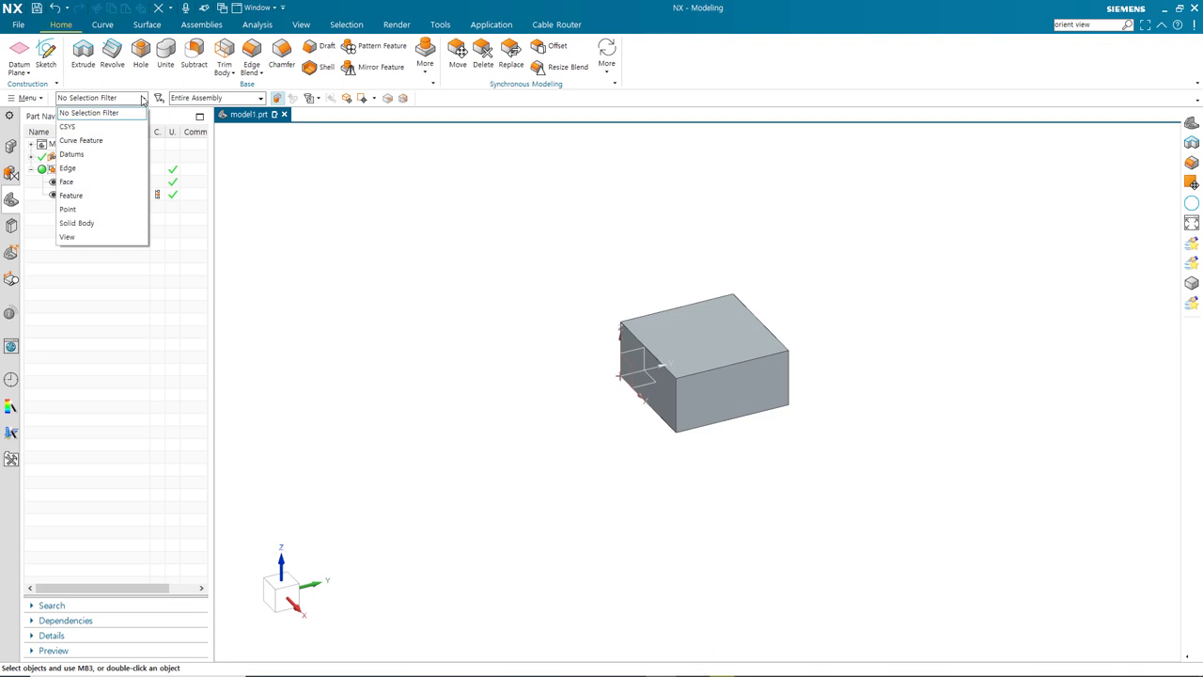
{"action": "left_click", "coordinate": [264, 222]}
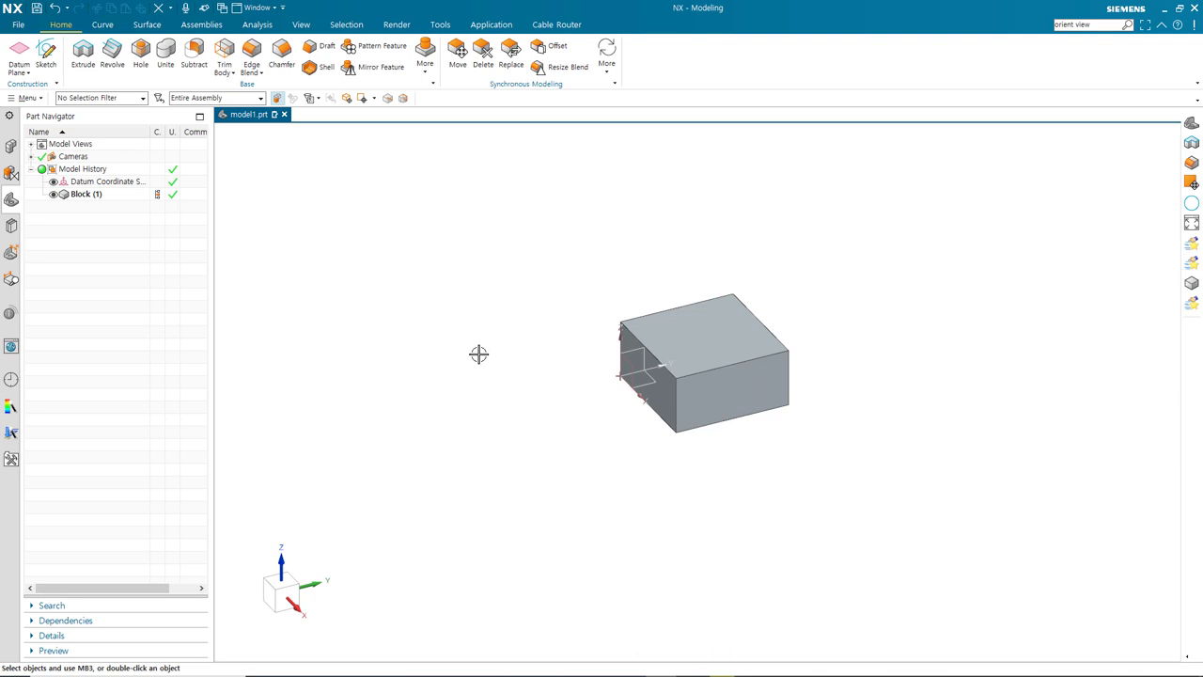
{"action": "middle_click_drag", "start_coordinate": [499, 371], "coordinate": [535, 376]}
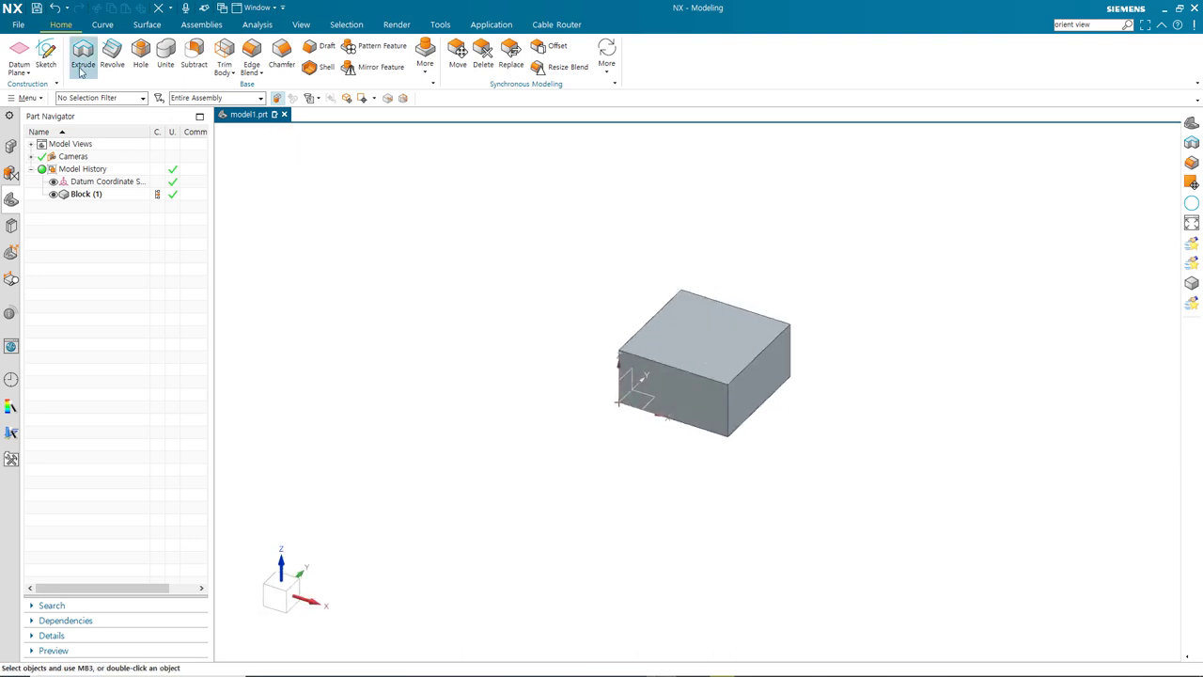
Step: Sketch a rectangle around the origin on the Top plane, with one corner at about XC -45, YC 25, and finish the sketch
{"action": "left_click", "coordinate": [45, 56]}
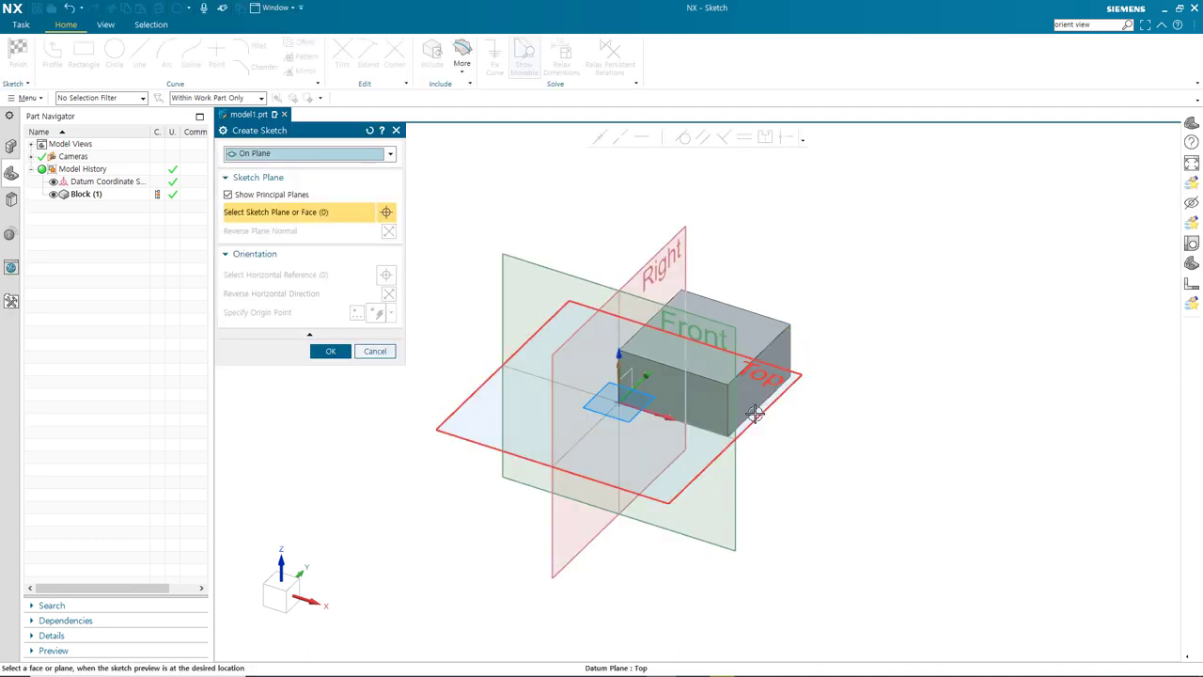
{"action": "left_click", "coordinate": [668, 442]}
{"action": "left_click", "coordinate": [336, 353]}
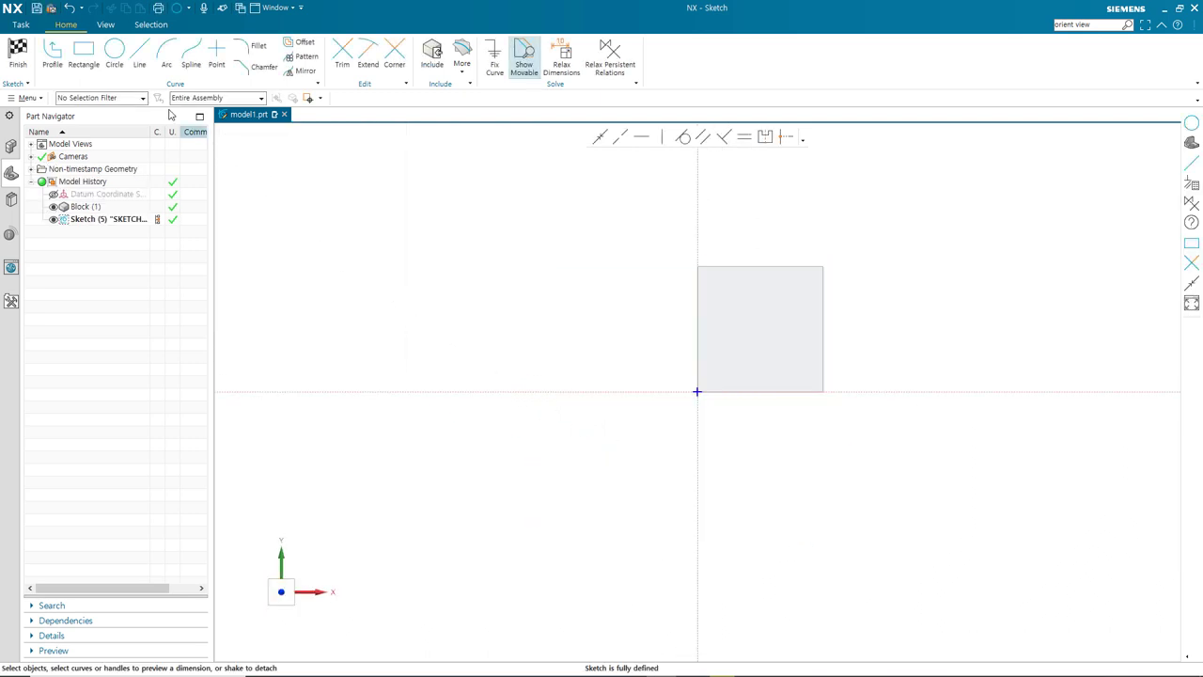
{"action": "left_click", "coordinate": [84, 55]}
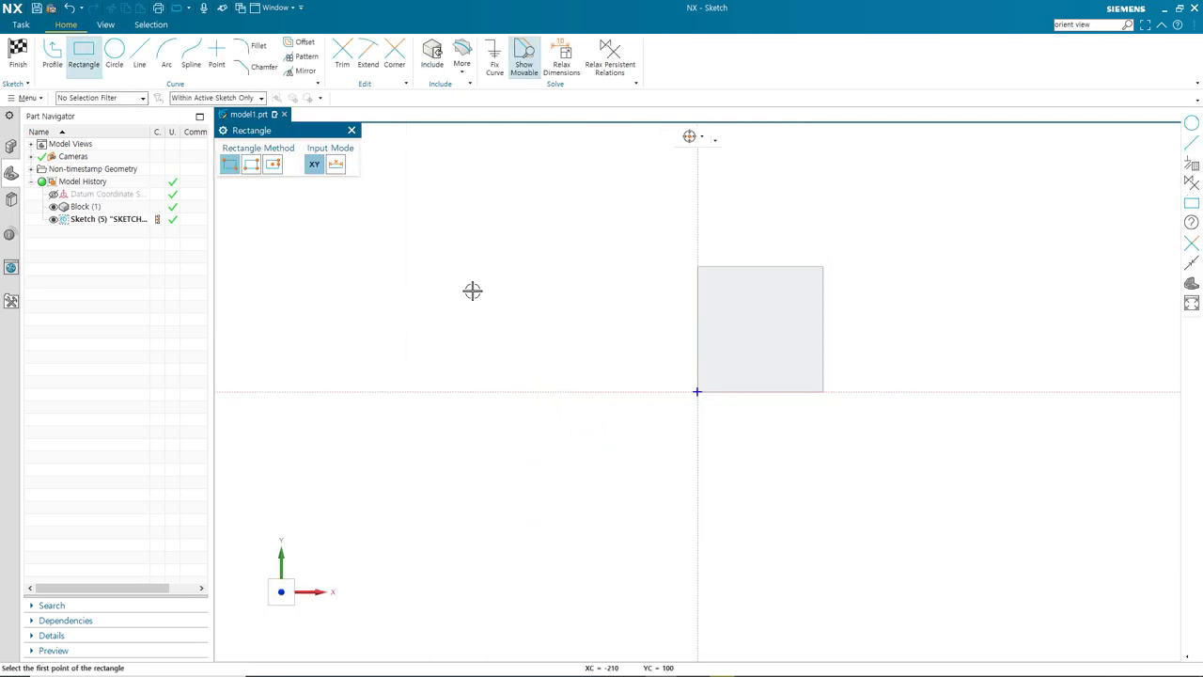
{"action": "left_click", "coordinate": [642, 360]}
{"action": "left_click", "coordinate": [735, 422]}
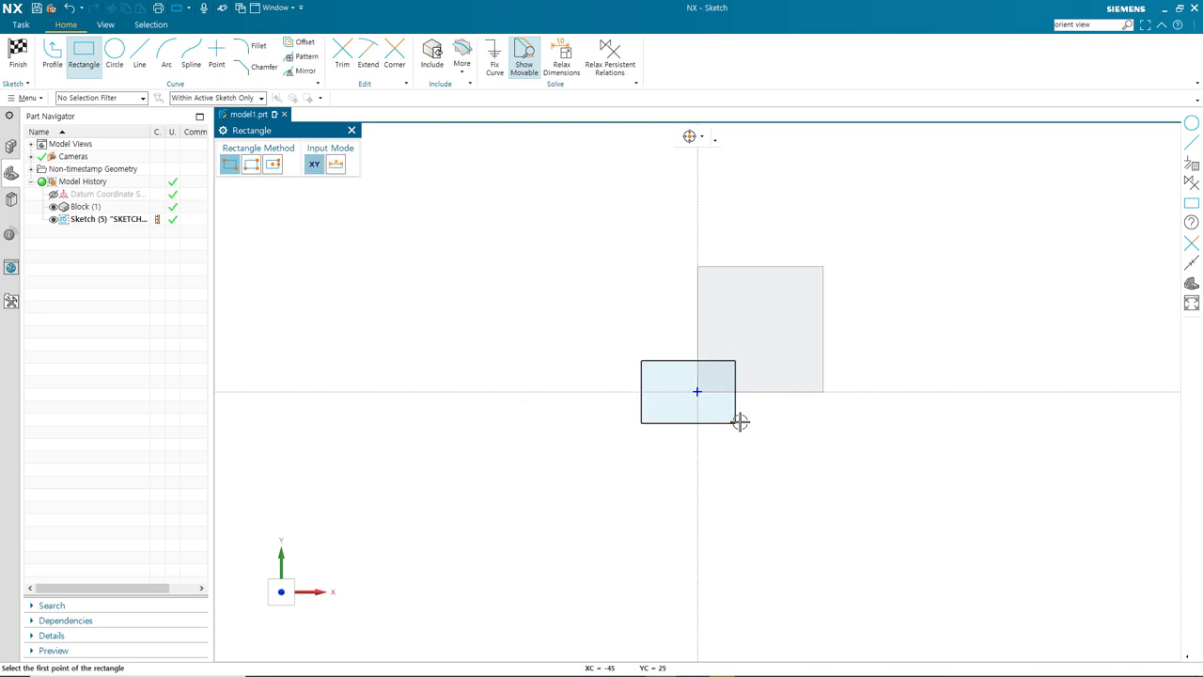
{"action": "left_click", "coordinate": [18, 52]}
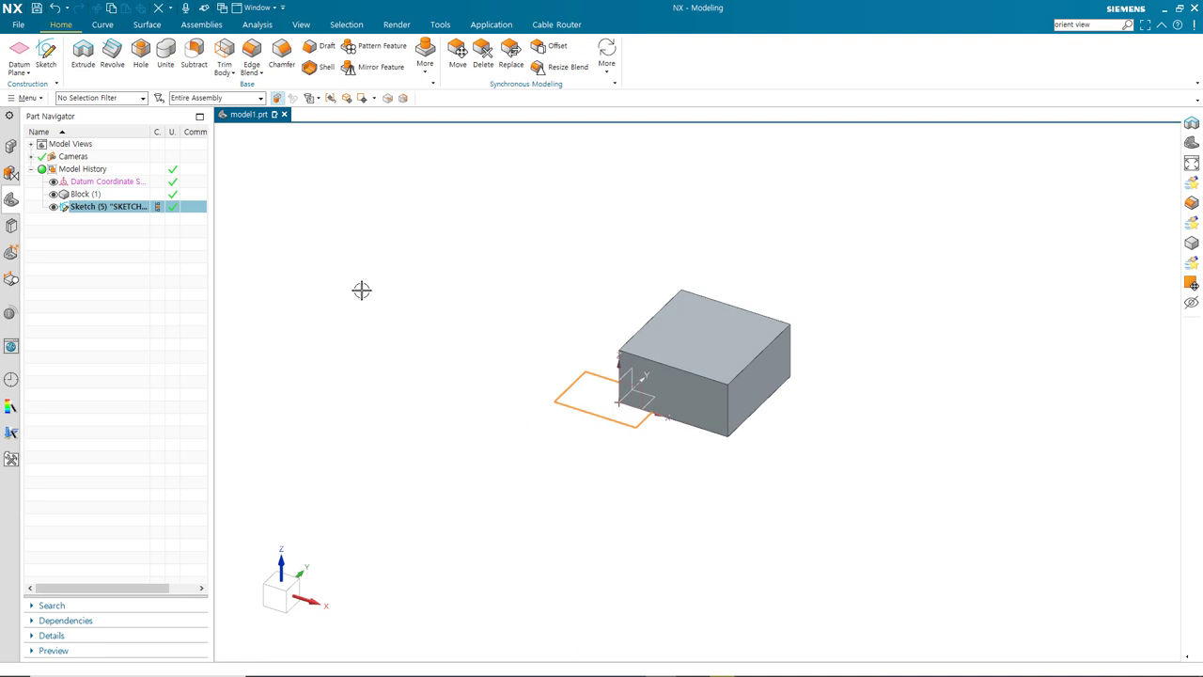
Step: Set the selection filter to Sketch, select the rectangle as a whole sketch, and clear the selection
{"action": "left_click", "coordinate": [141, 98]}
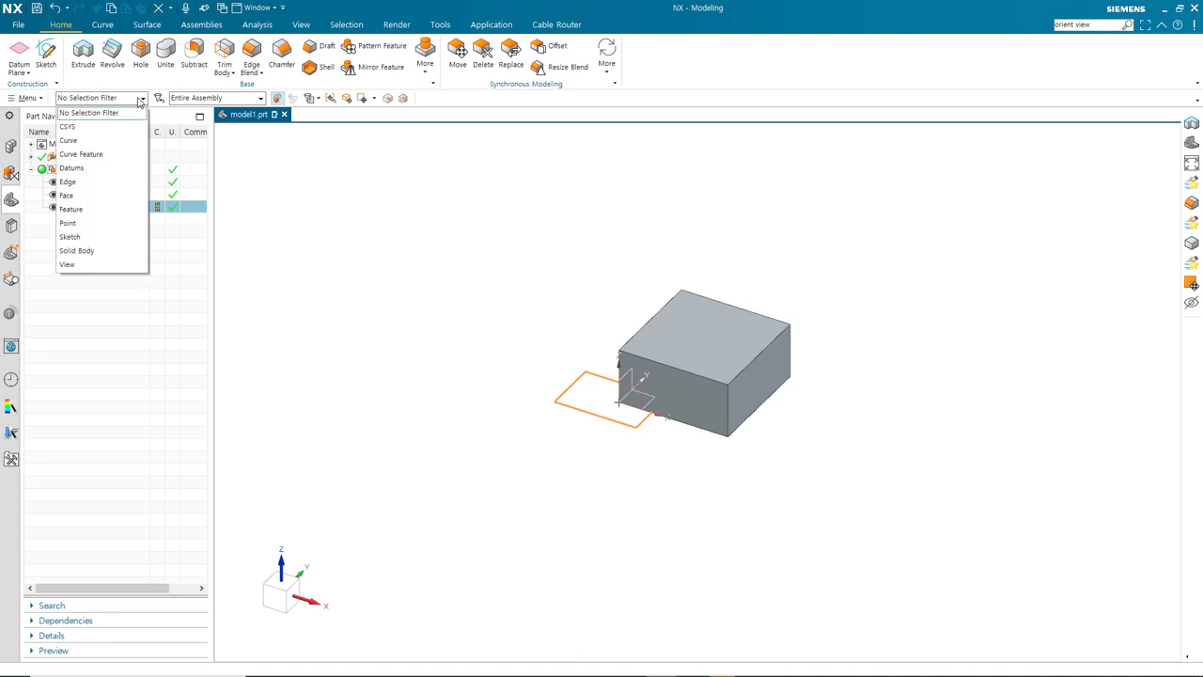
{"action": "left_click", "coordinate": [367, 204]}
{"action": "left_click", "coordinate": [368, 204]}
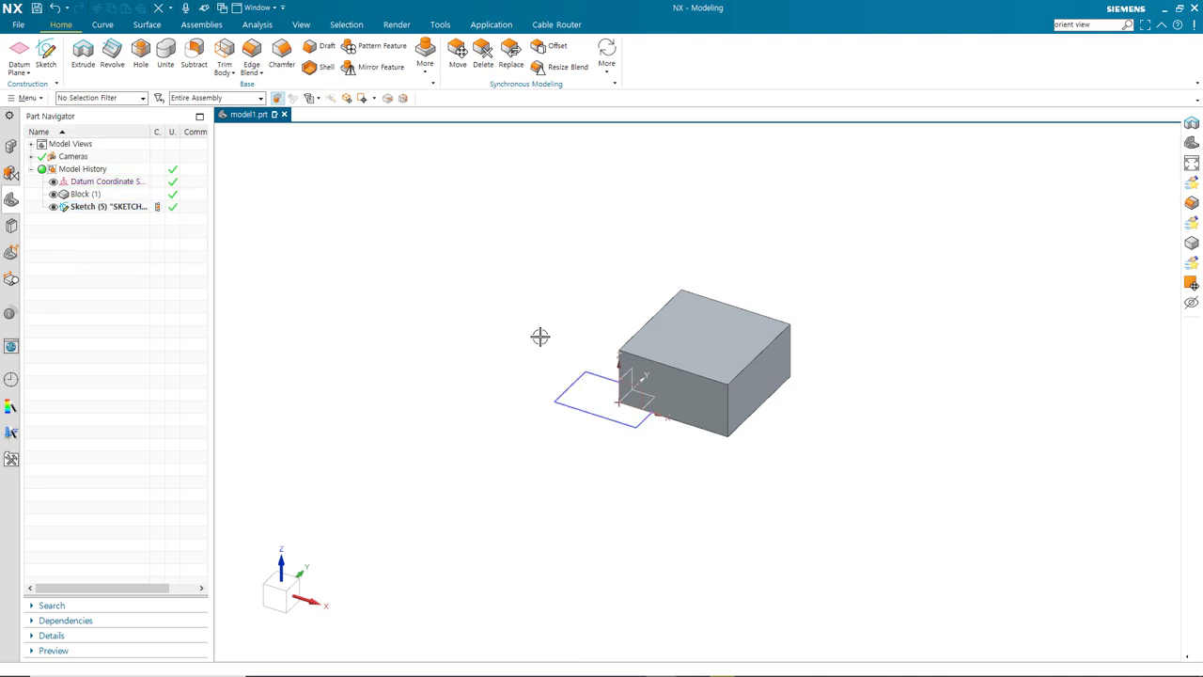
{"action": "left_click", "coordinate": [141, 98]}
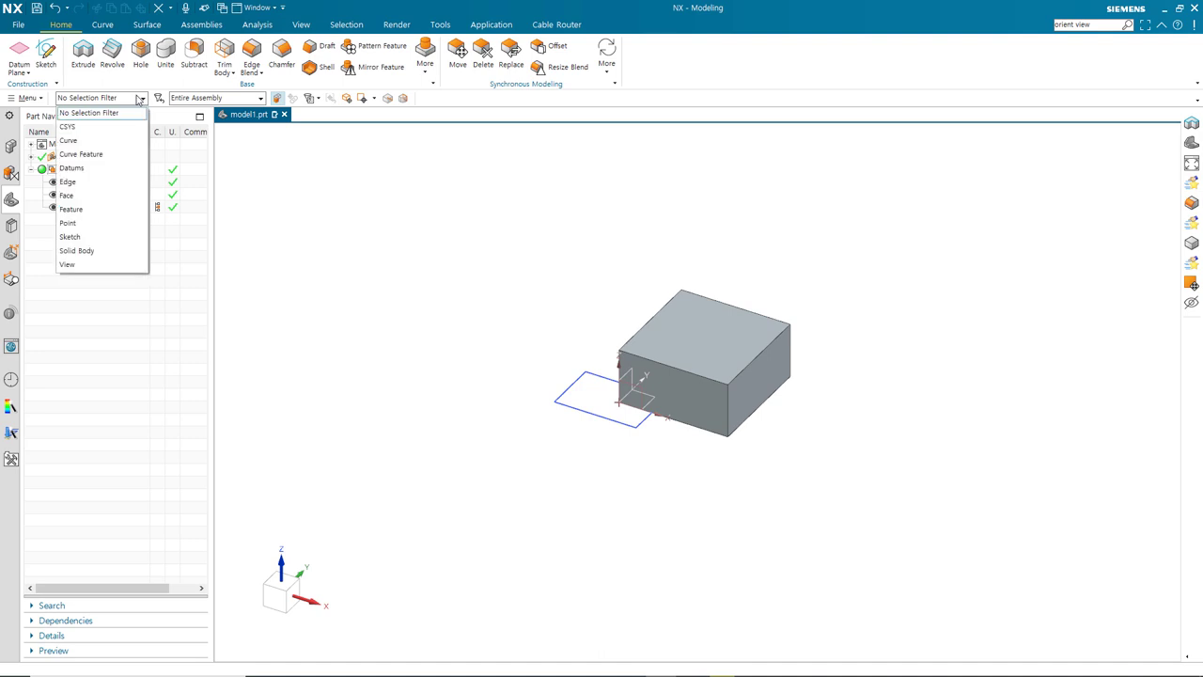
{"action": "left_click", "coordinate": [106, 237]}
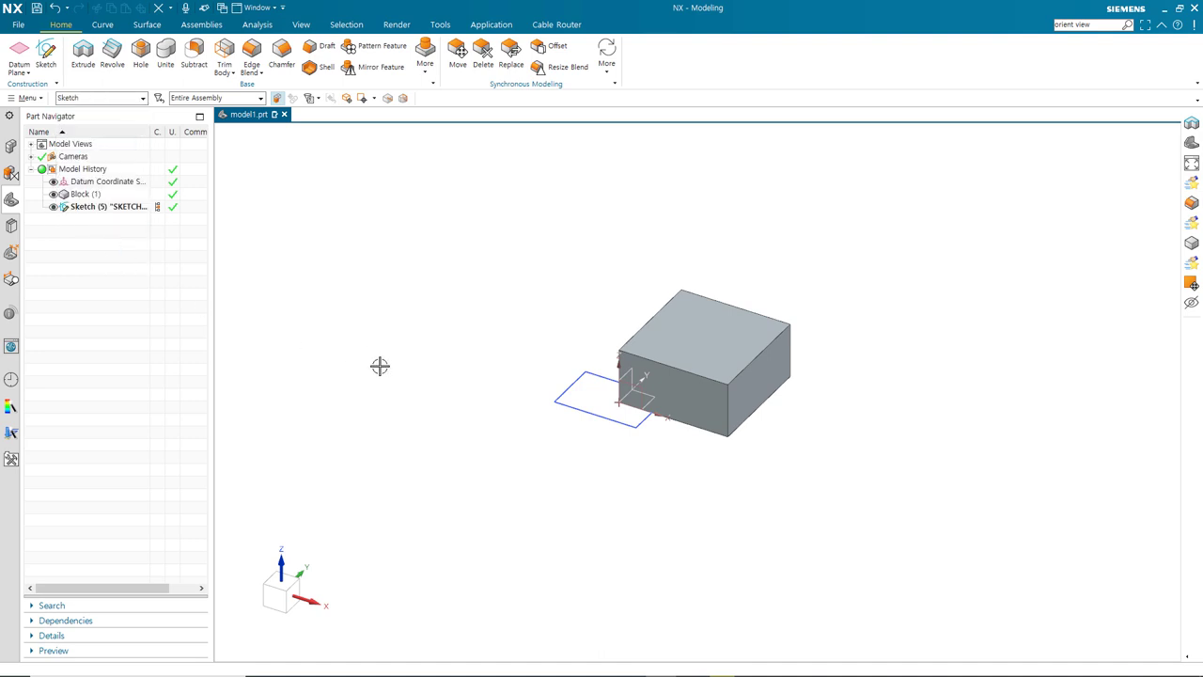
{"action": "key", "text": "ctrl+a"}
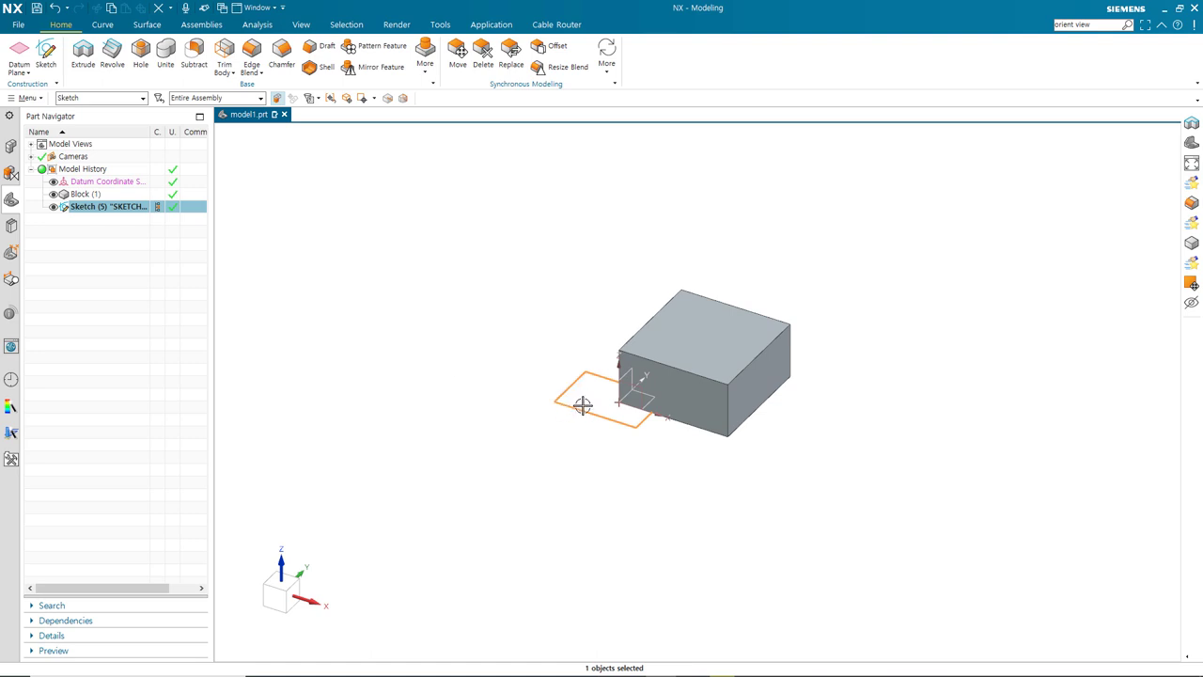
{"action": "key", "text": "Escape"}
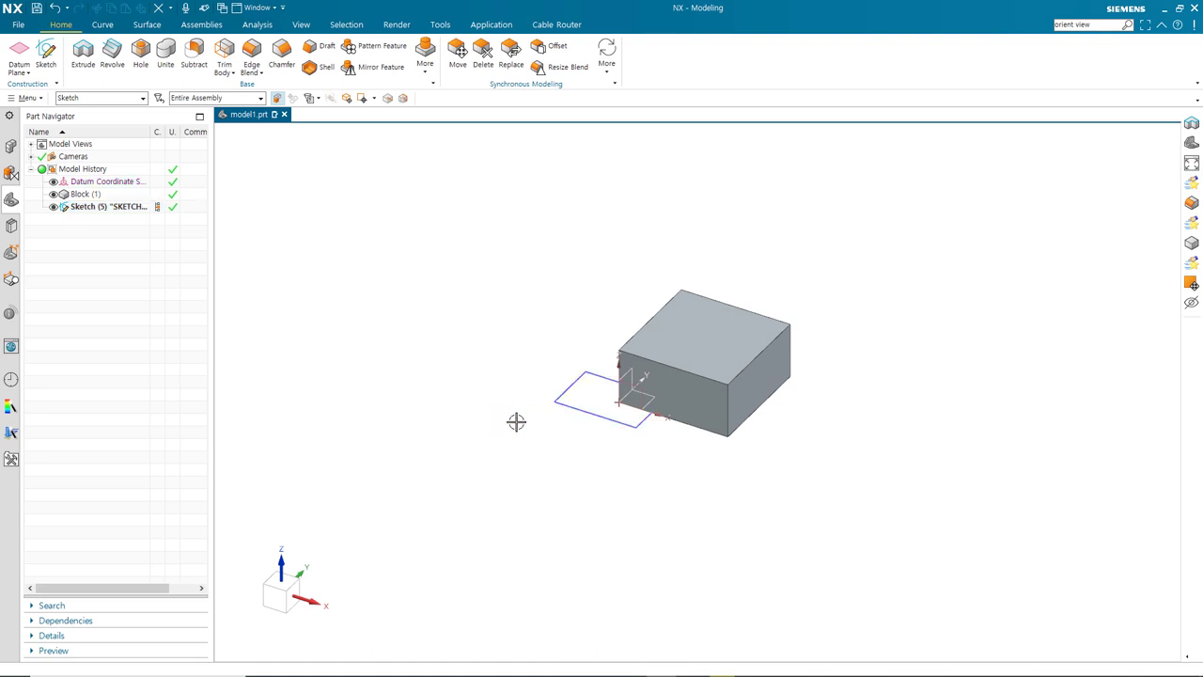
{"action": "left_click", "coordinate": [583, 406]}
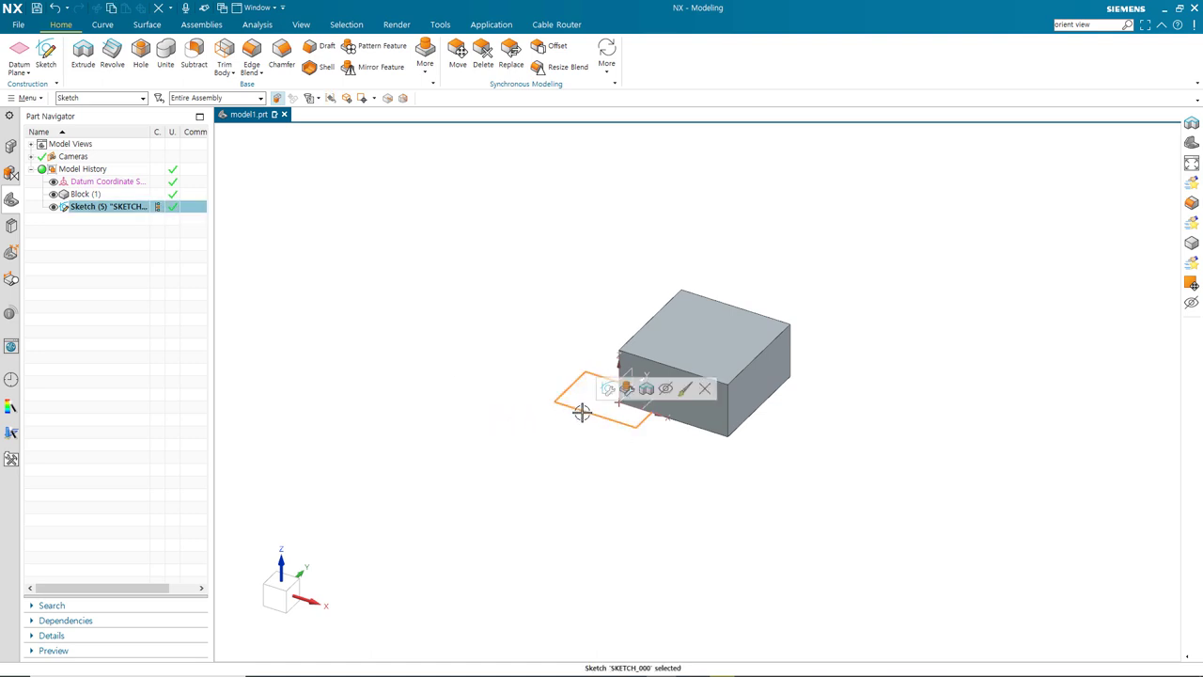
{"action": "key", "text": "Escape"}
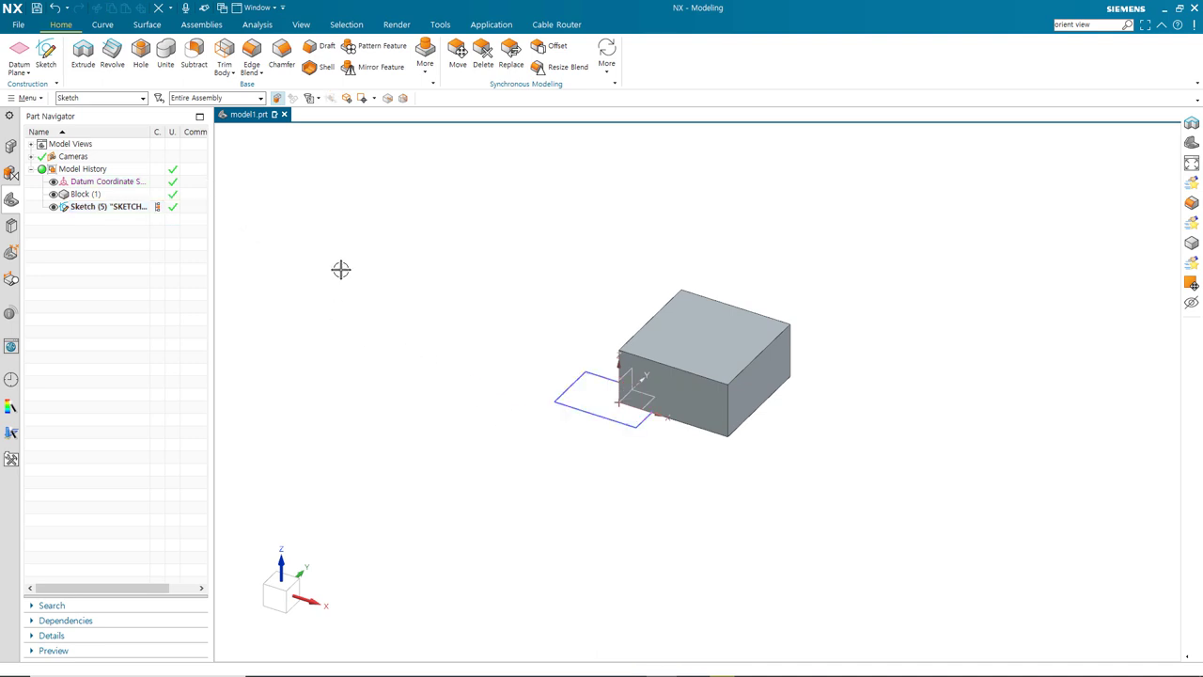
{"action": "left_click", "coordinate": [571, 406]}
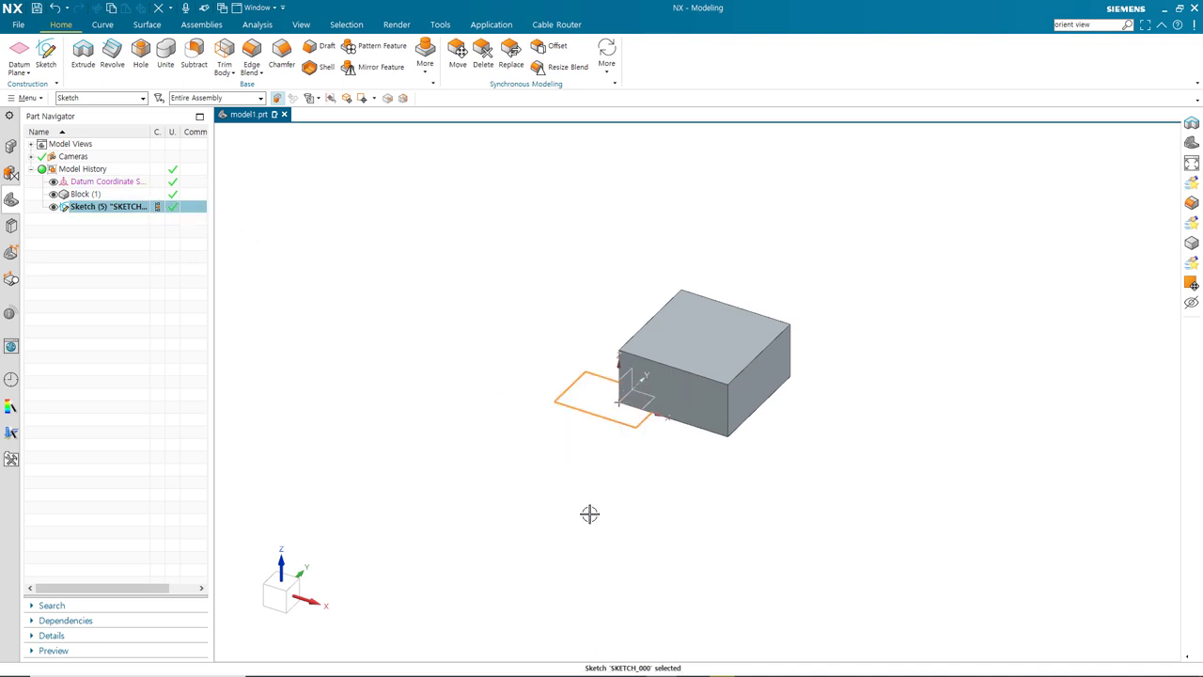
{"action": "key", "text": "Escape"}
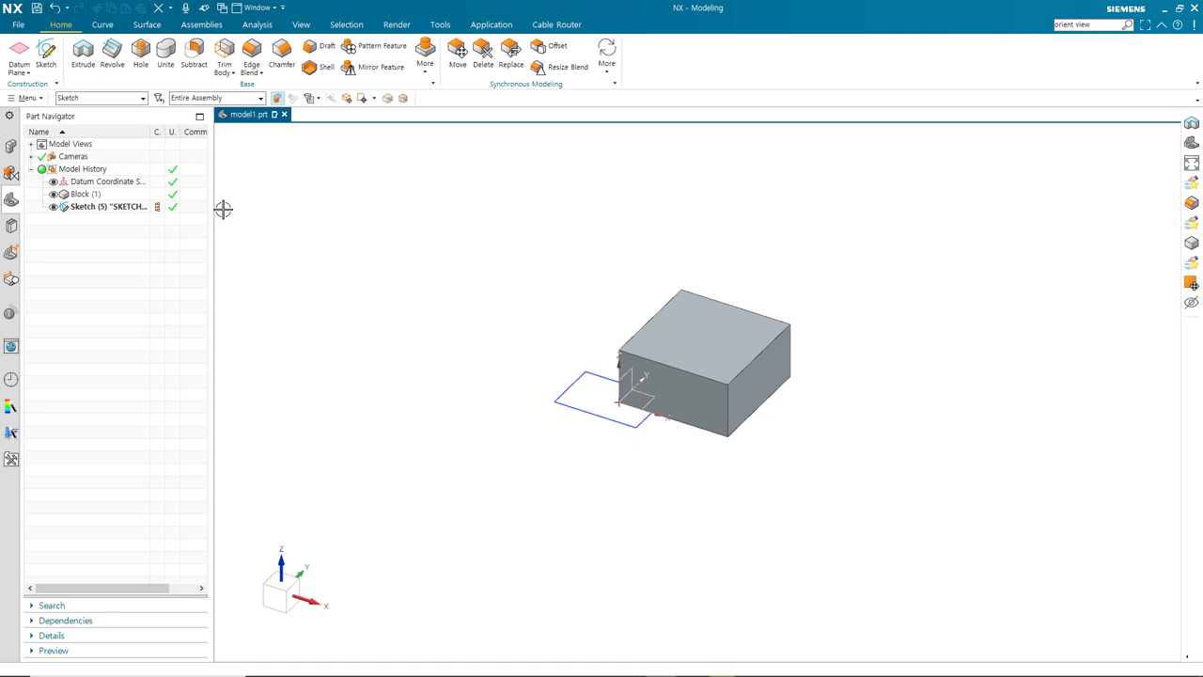
Step: Set the selection filter to Curve and select the rectangle's four lines individually
{"action": "left_click", "coordinate": [144, 98]}
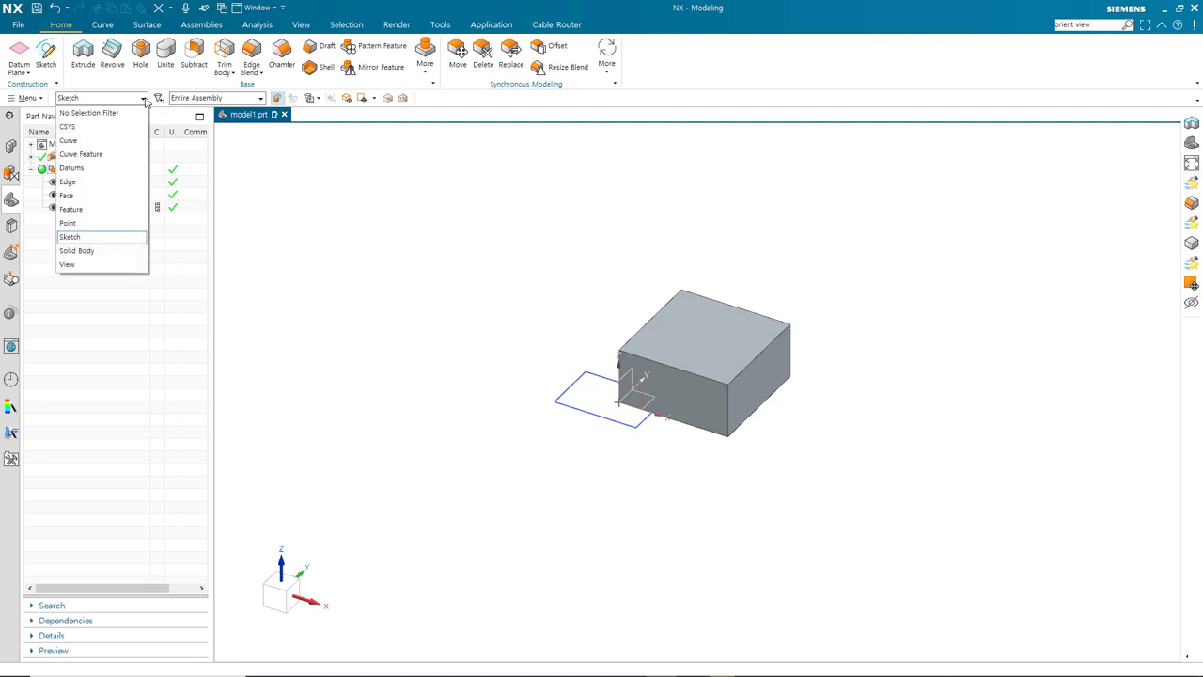
{"action": "left_click", "coordinate": [105, 141]}
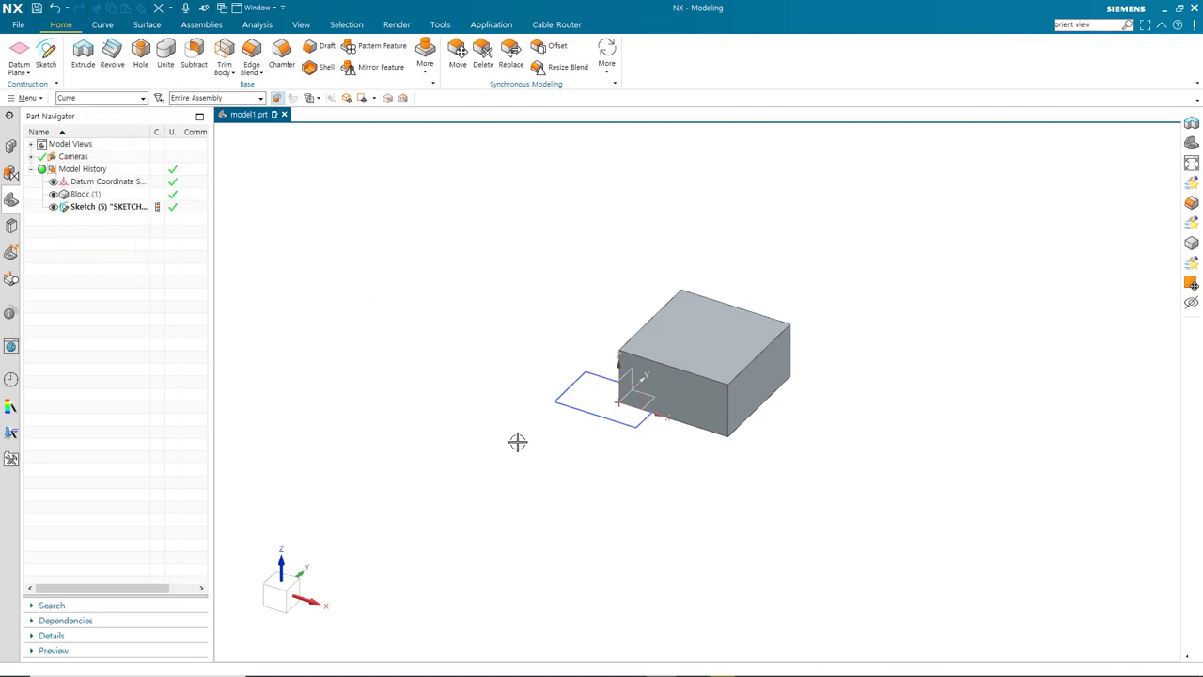
{"action": "left_click", "coordinate": [573, 406]}
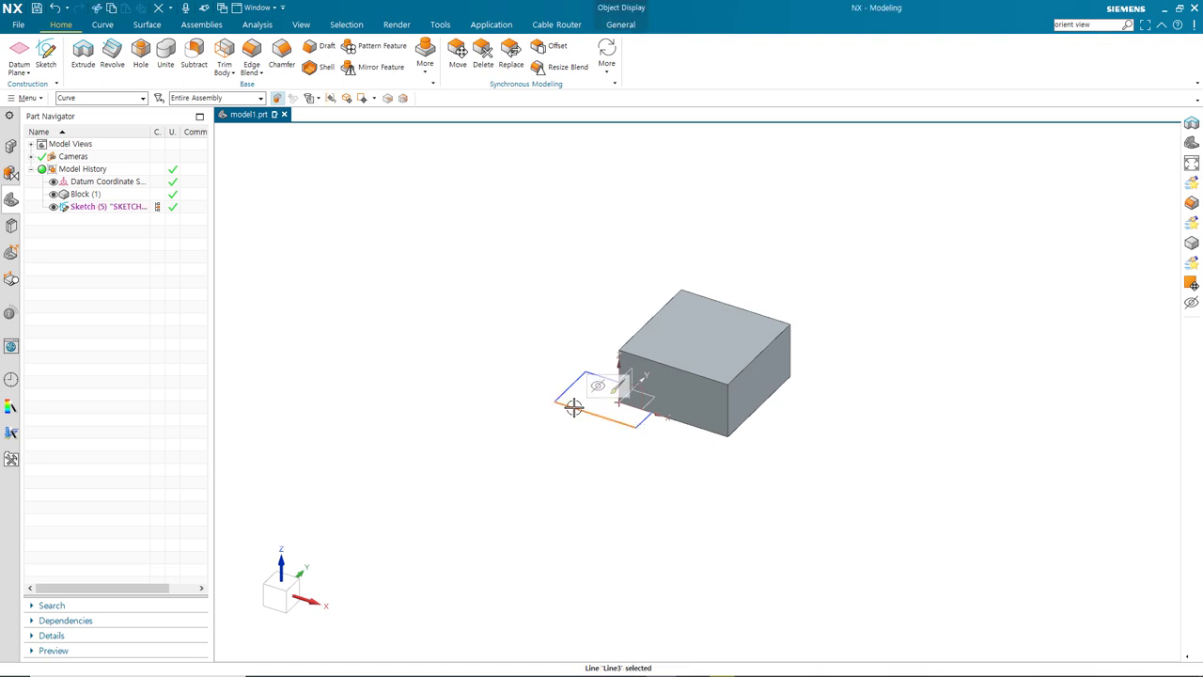
{"action": "left_click", "coordinate": [570, 384]}
{"action": "left_click", "coordinate": [645, 419]}
{"action": "left_click", "coordinate": [598, 374]}
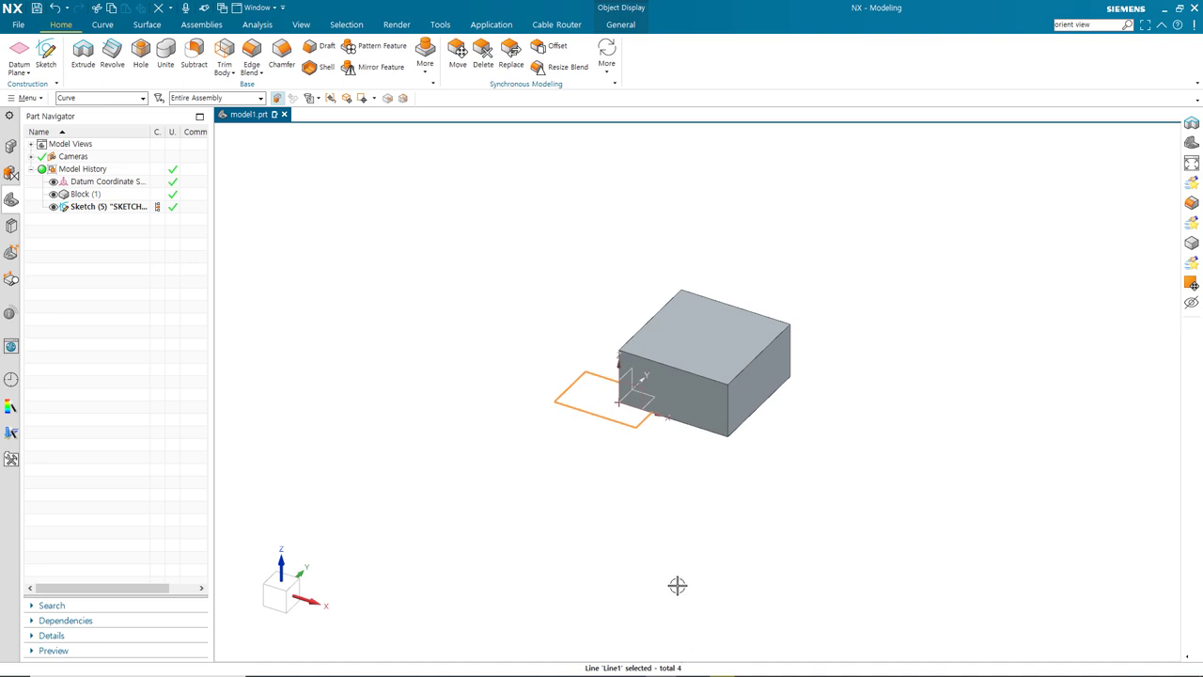
Step: Clear the line selection, select all curves in the model at once with the Curve filter, and clear the selection again
{"action": "key", "text": "Escape"}
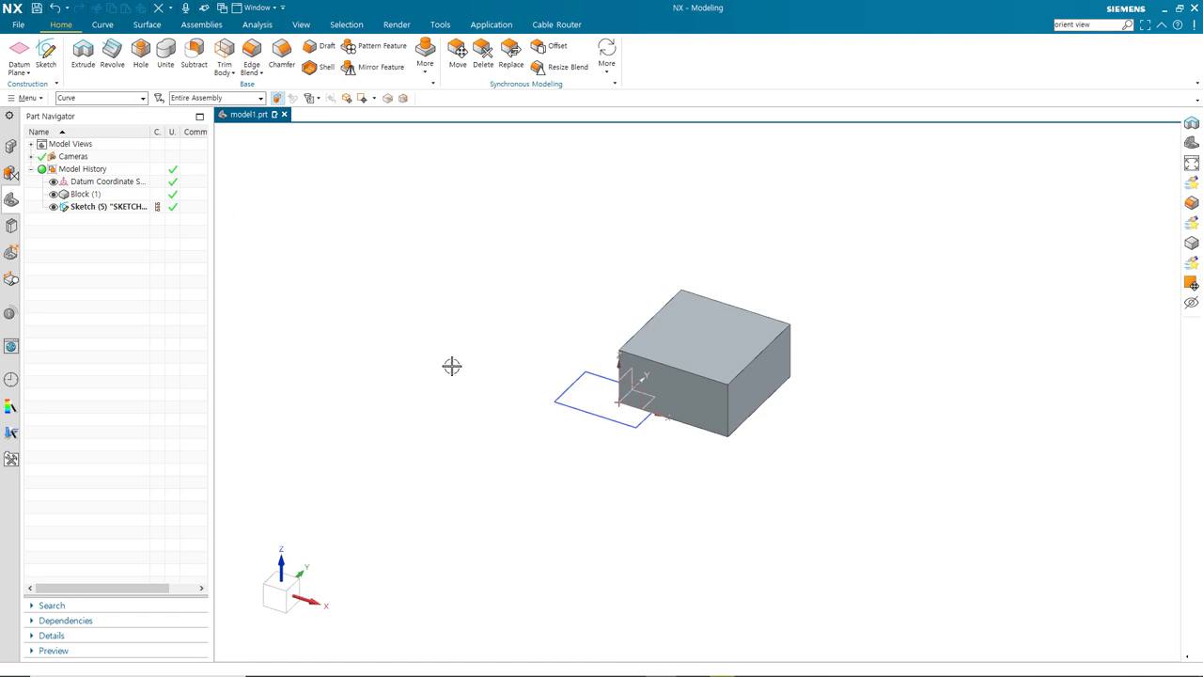
{"action": "key", "text": "ctrl+a"}
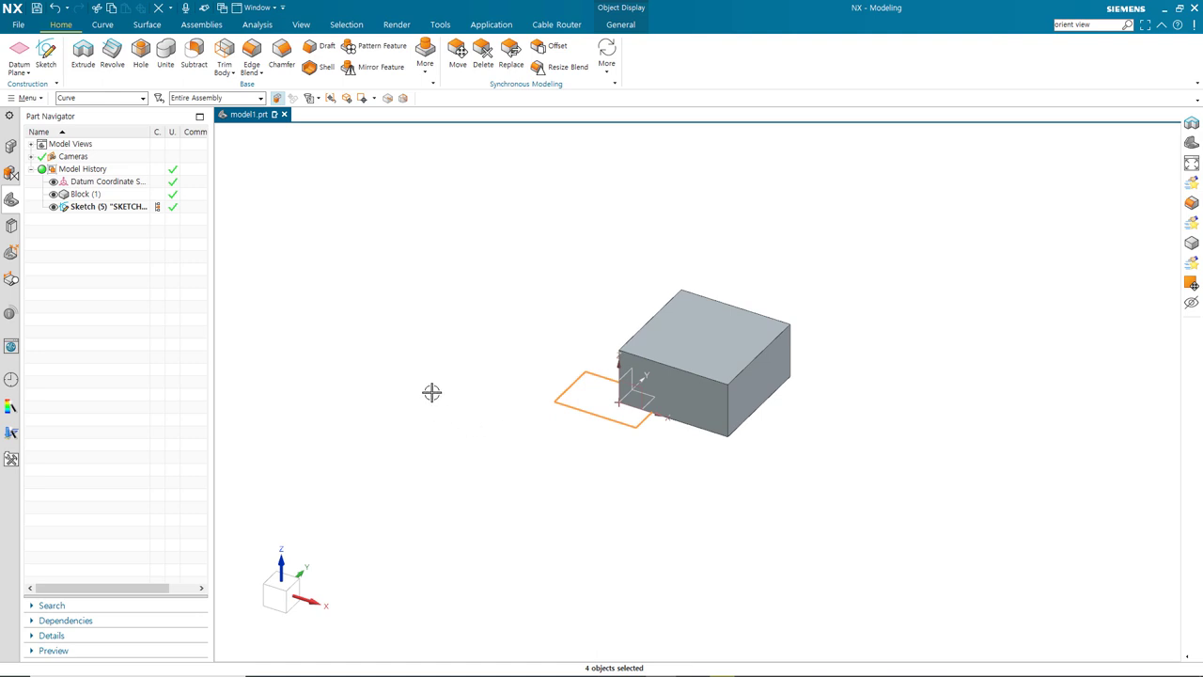
{"action": "key", "text": "Escape"}
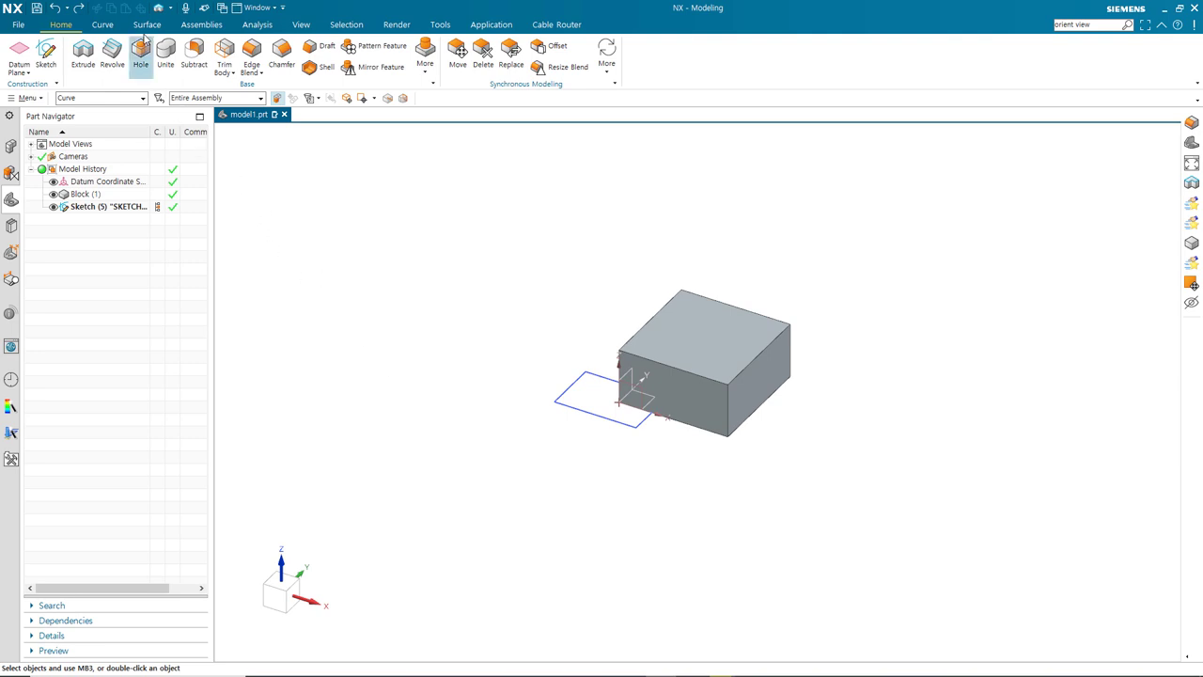
Step: Extrude the rectangle sketch from 0 to 75 mm with the body type set to Sheet
{"action": "left_click", "coordinate": [146, 26]}
{"action": "left_click", "coordinate": [83, 55]}
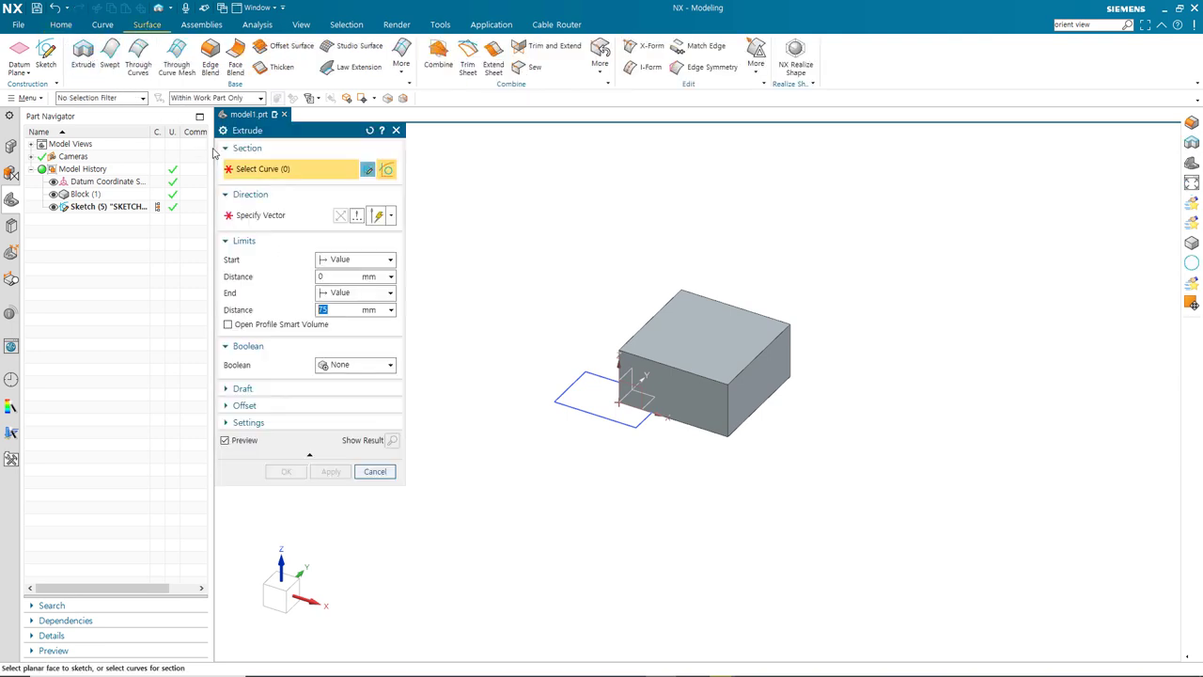
{"action": "left_click", "coordinate": [591, 415]}
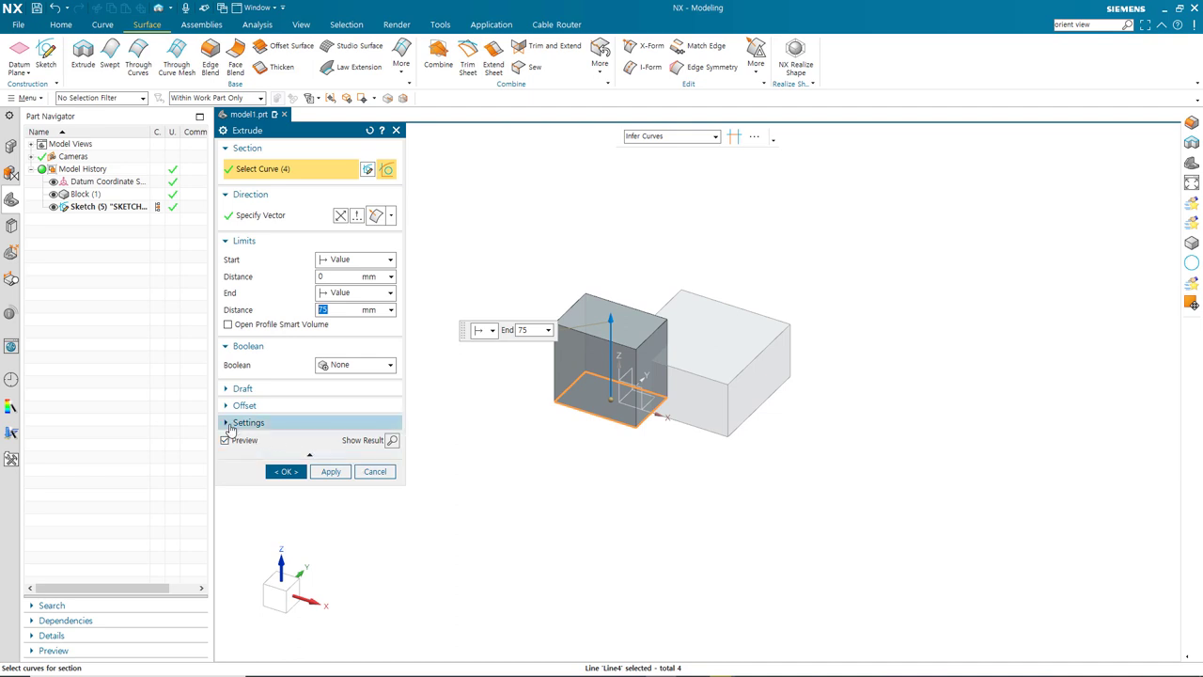
{"action": "left_click", "coordinate": [229, 423]}
{"action": "left_click", "coordinate": [349, 445]}
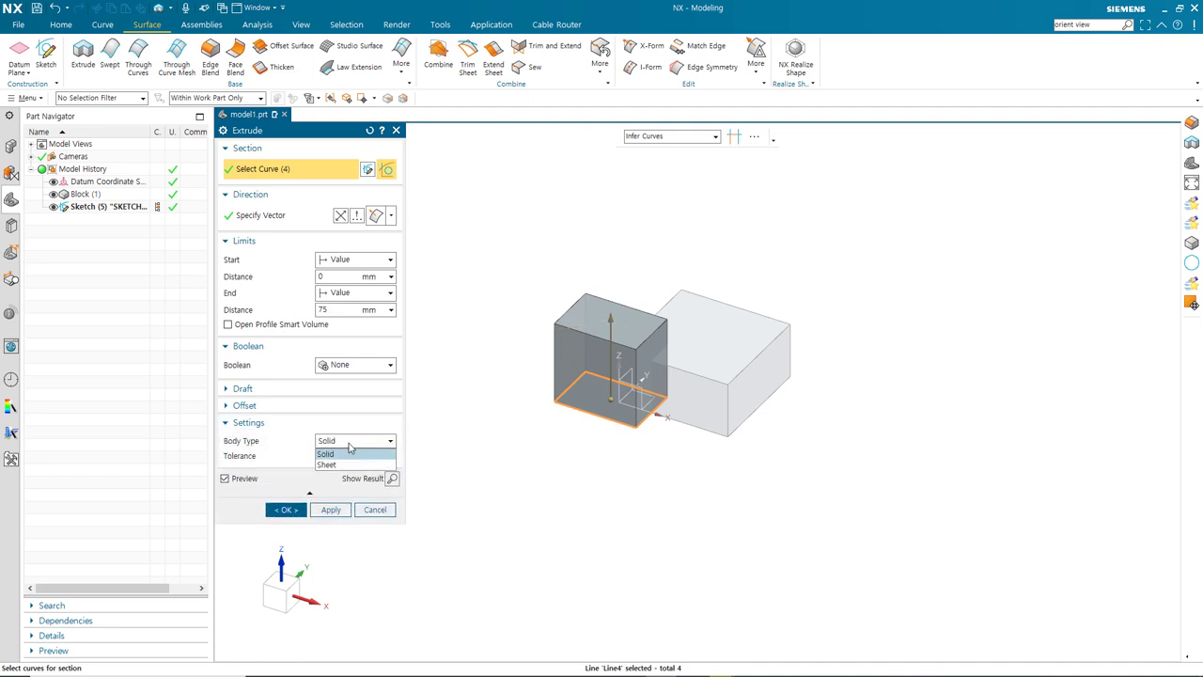
{"action": "left_click", "coordinate": [334, 465]}
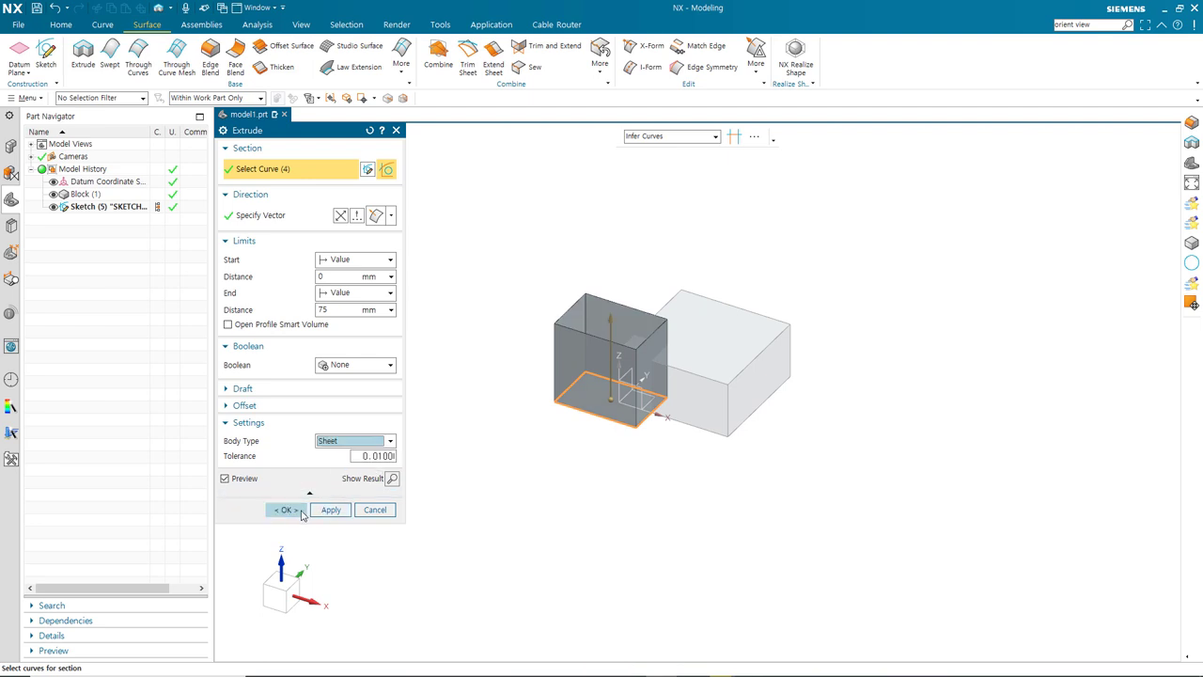
{"action": "left_click", "coordinate": [289, 512]}
{"action": "middle_click_drag", "start_coordinate": [516, 486], "coordinate": [612, 420]}
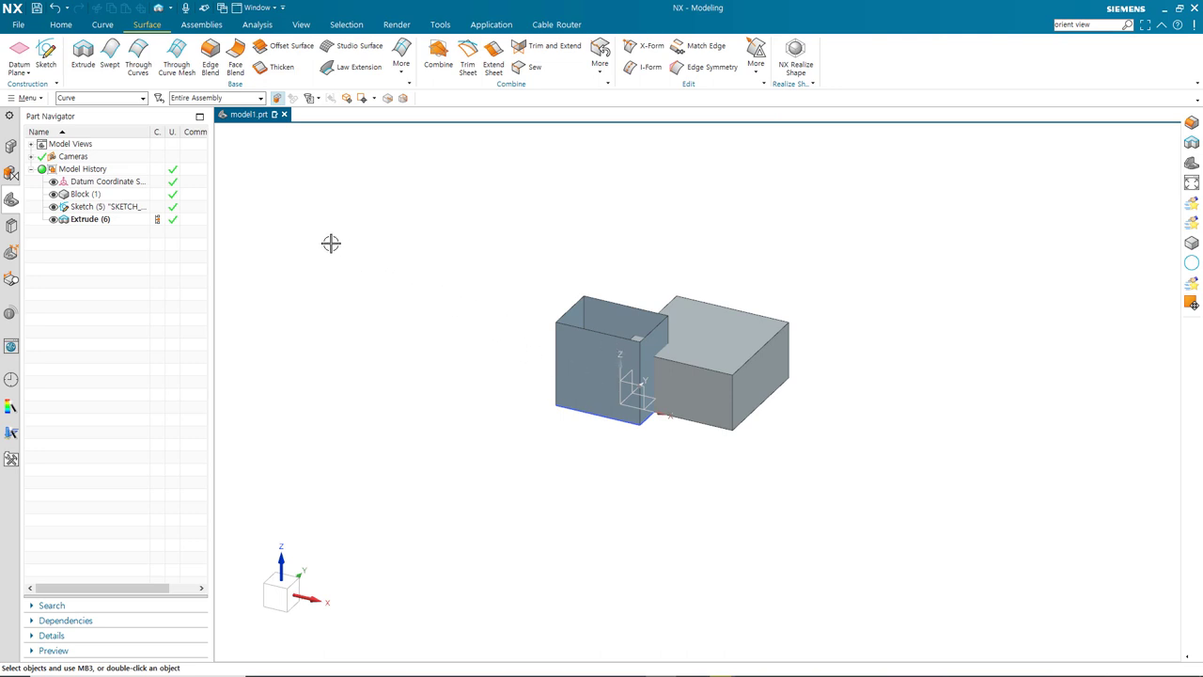
Step: Set the selection filter to Sheet Body, select the extruded rectangle, and clear the selection
{"action": "middle_click_drag", "start_coordinate": [430, 297], "coordinate": [416, 293]}
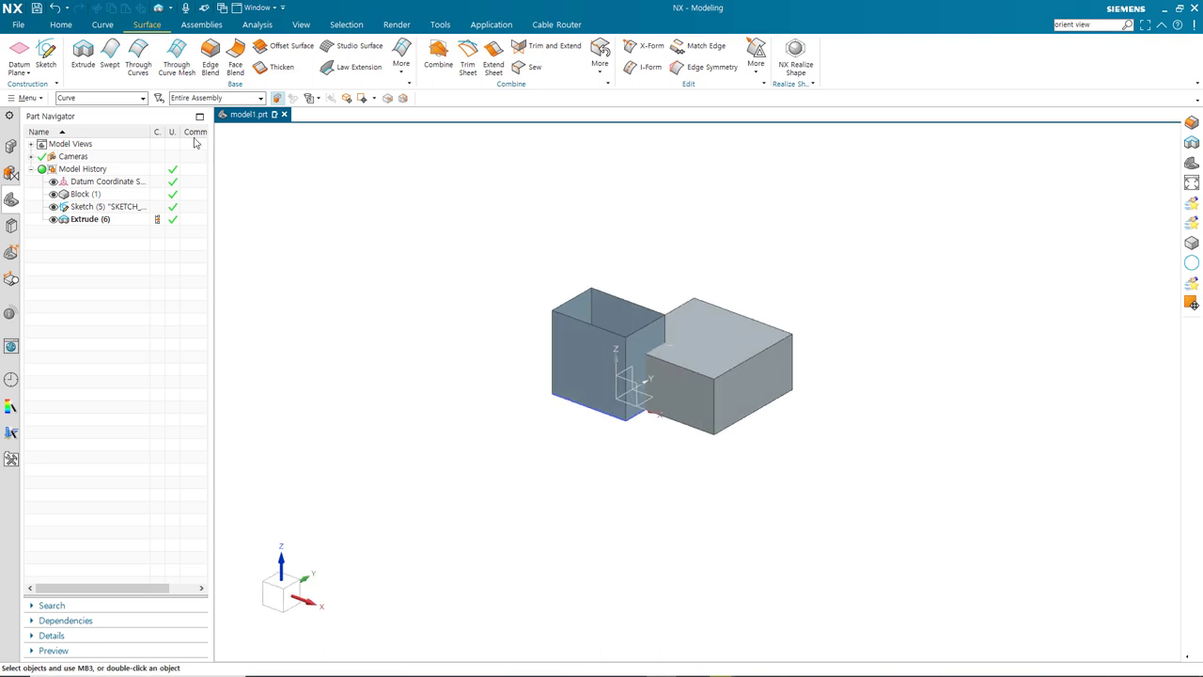
{"action": "left_click", "coordinate": [145, 97]}
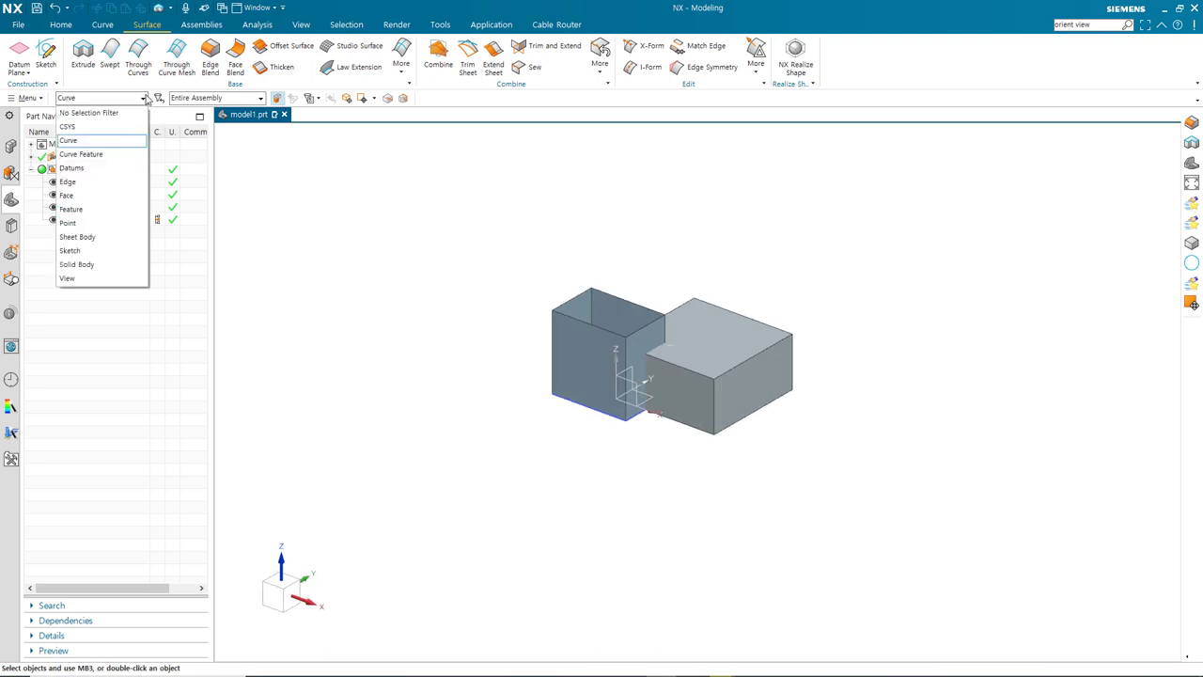
{"action": "left_click", "coordinate": [79, 237]}
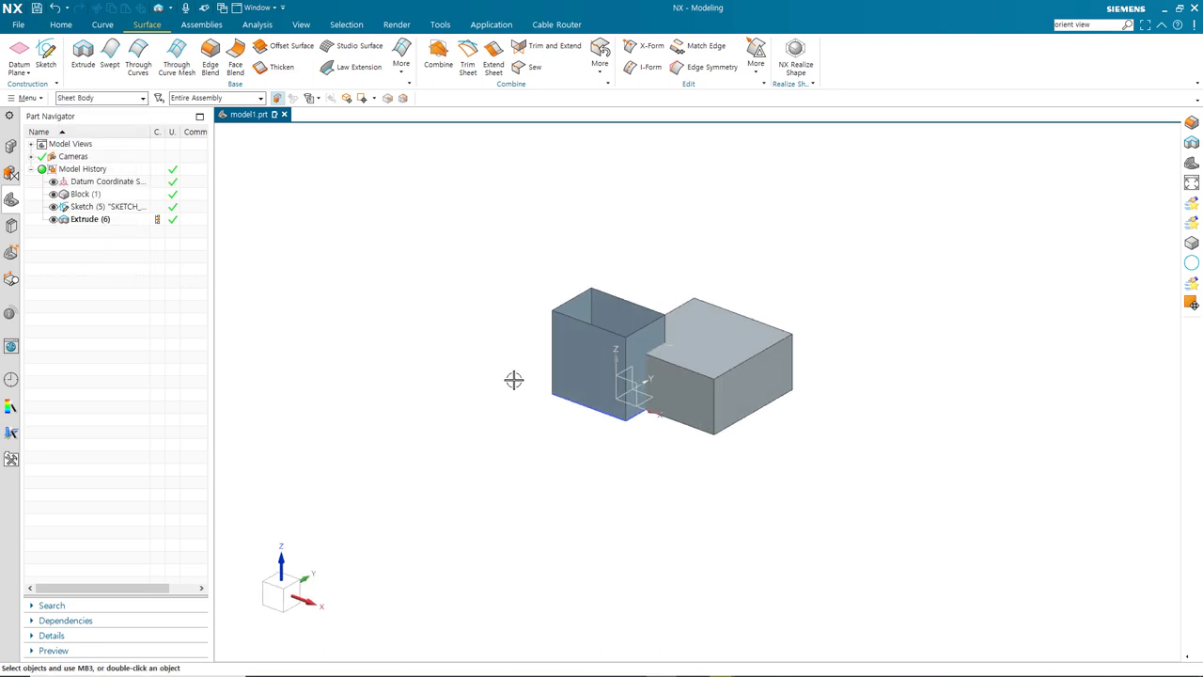
{"action": "left_click", "coordinate": [591, 351]}
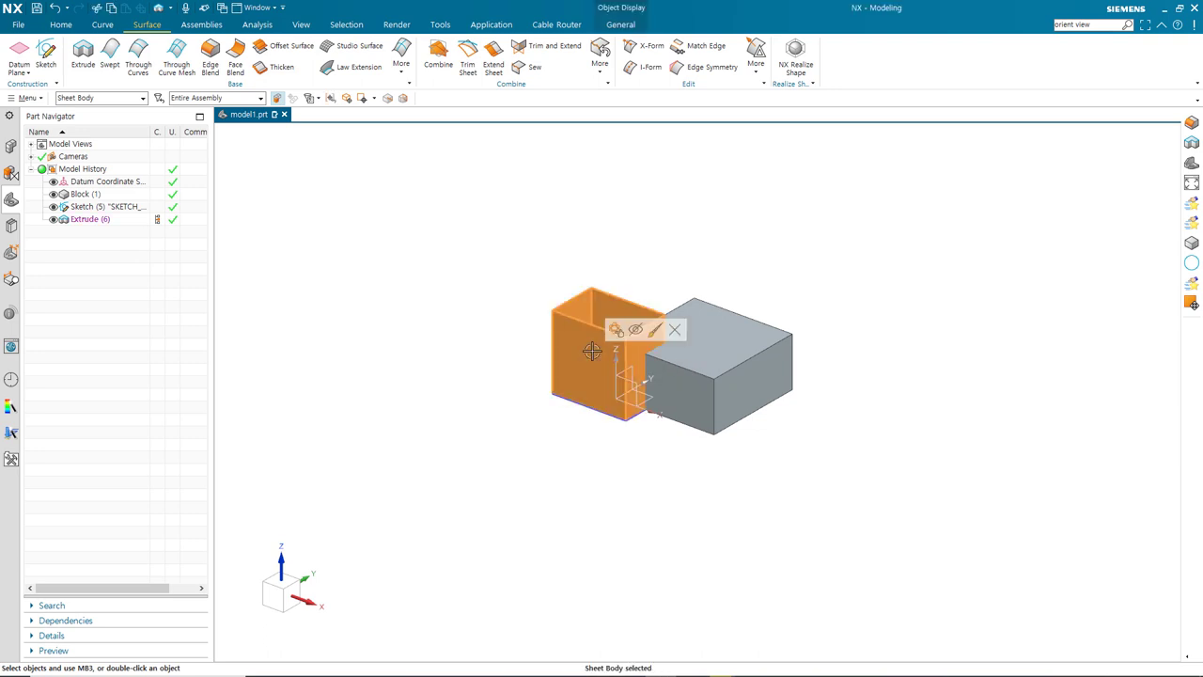
{"action": "key", "text": "Escape"}
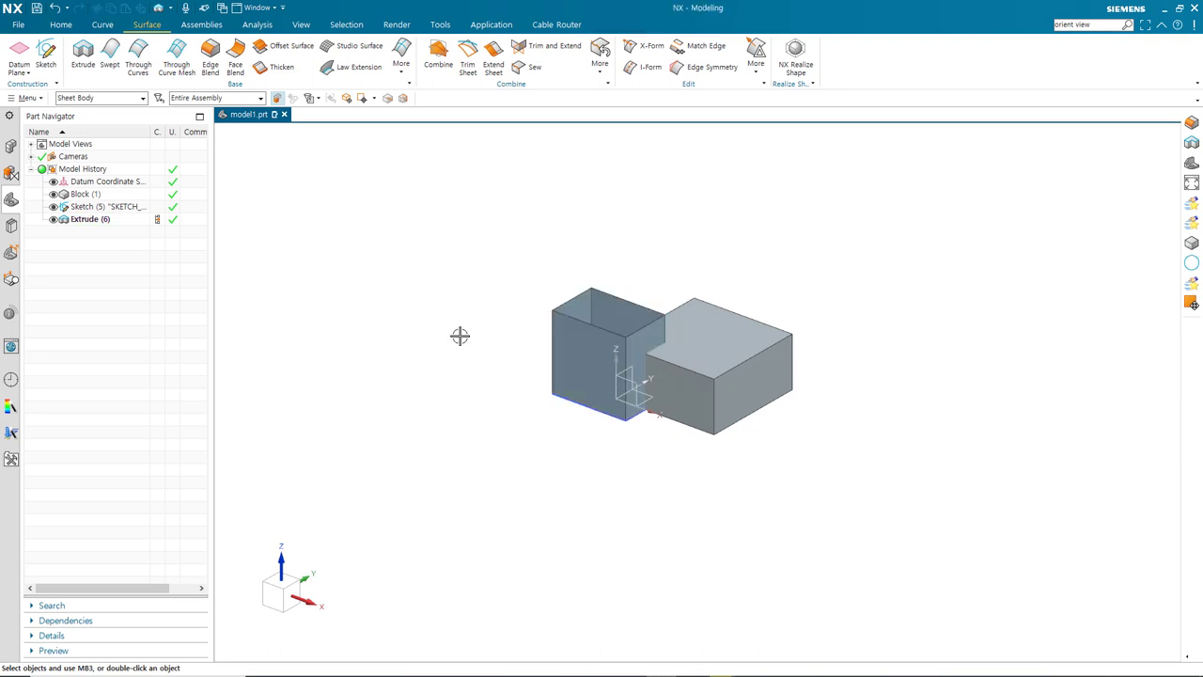
Step: Set the selection filter to Solid Body, select the block, and clear the selection
{"action": "left_click", "coordinate": [132, 97]}
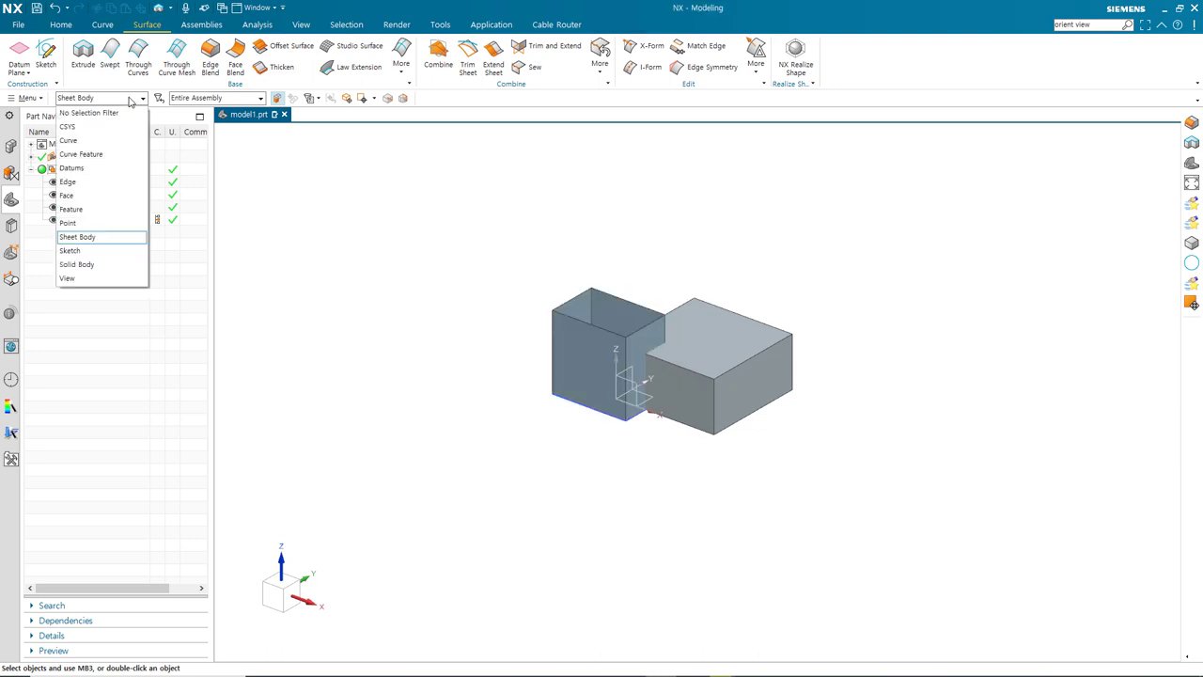
{"action": "left_click", "coordinate": [94, 269]}
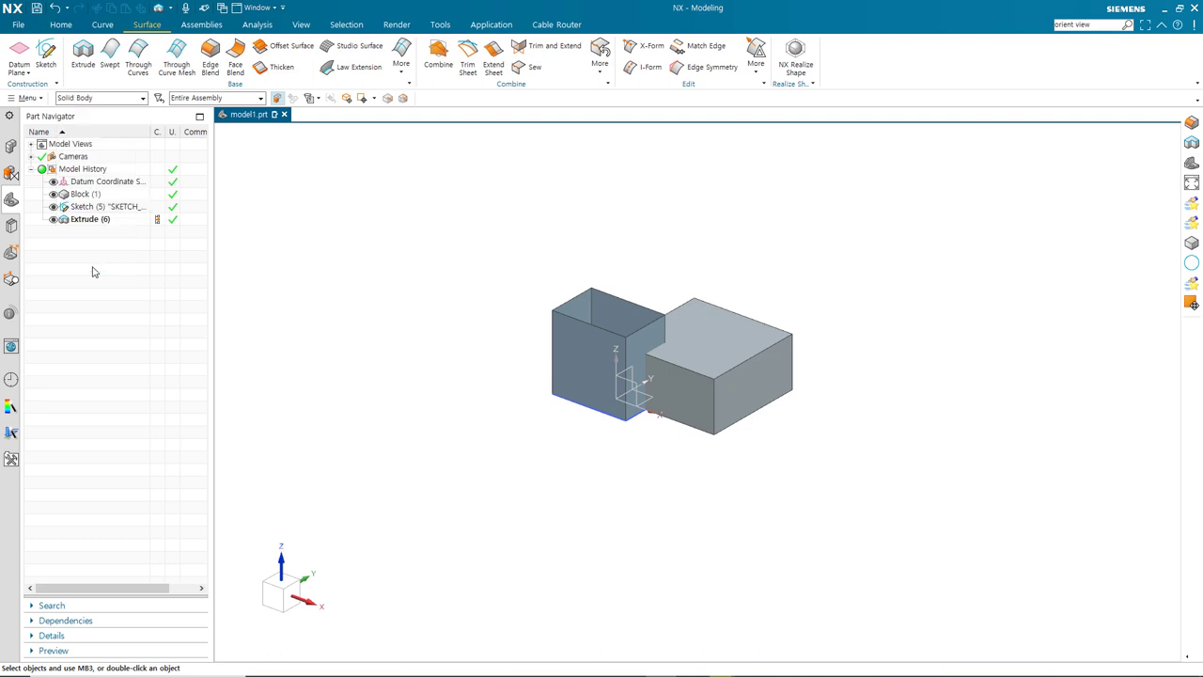
{"action": "left_click", "coordinate": [728, 359]}
{"action": "middle_click_drag", "start_coordinate": [740, 371], "coordinate": [608, 343]}
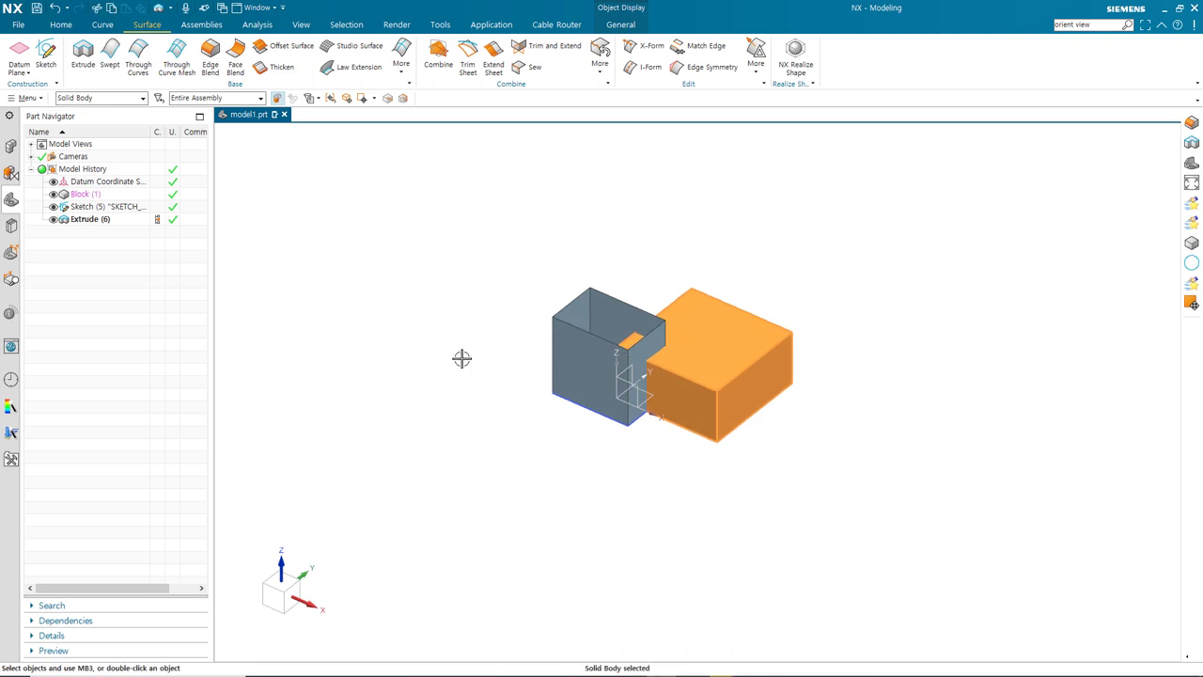
{"action": "key", "text": "Escape"}
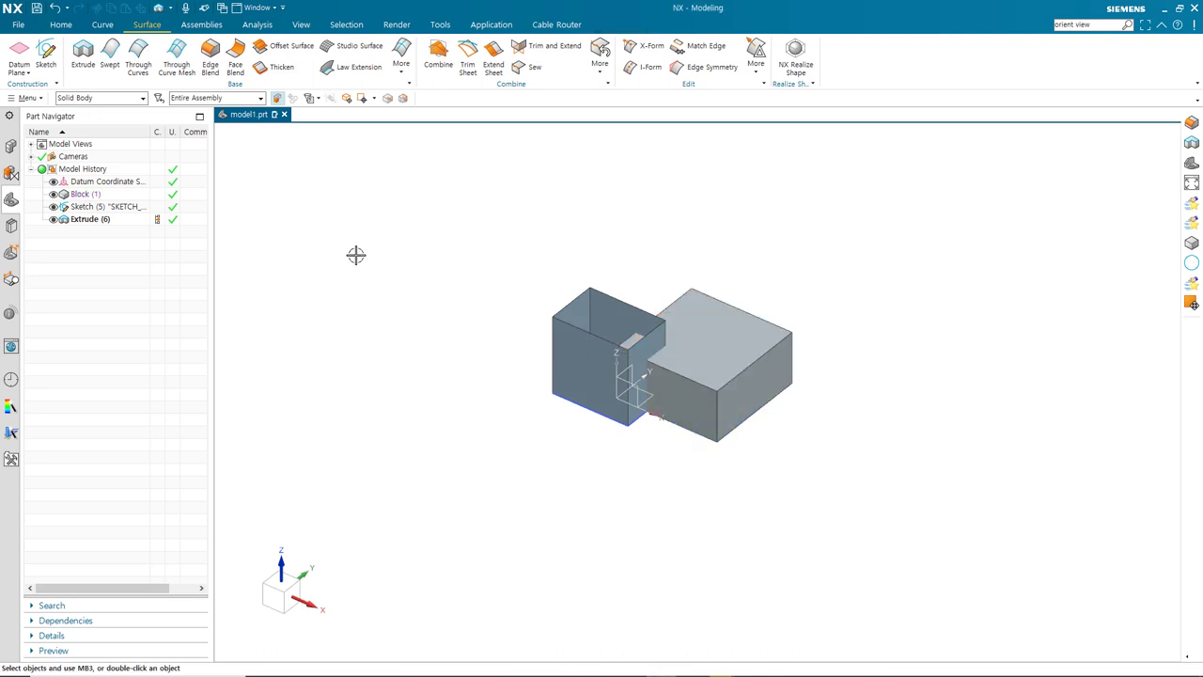
Step: Examine the available selection filter types and the selection scope options, keeping Solid Body and Entire Assembly
{"action": "left_click", "coordinate": [144, 98]}
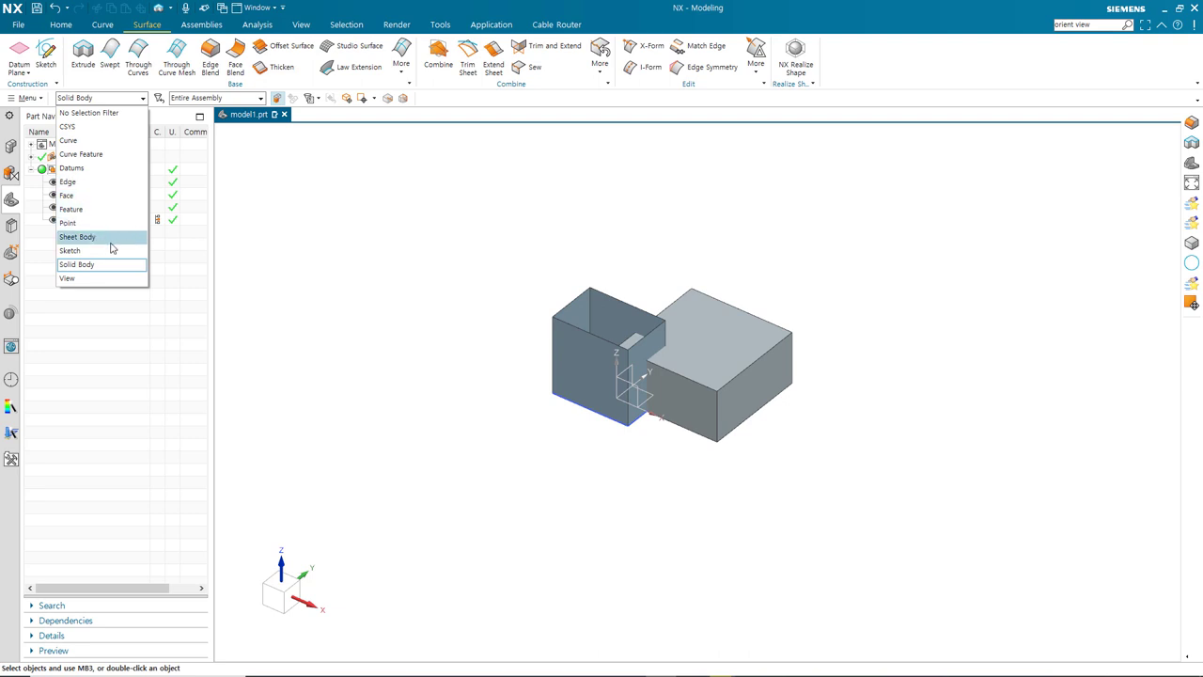
{"action": "left_click", "coordinate": [311, 272]}
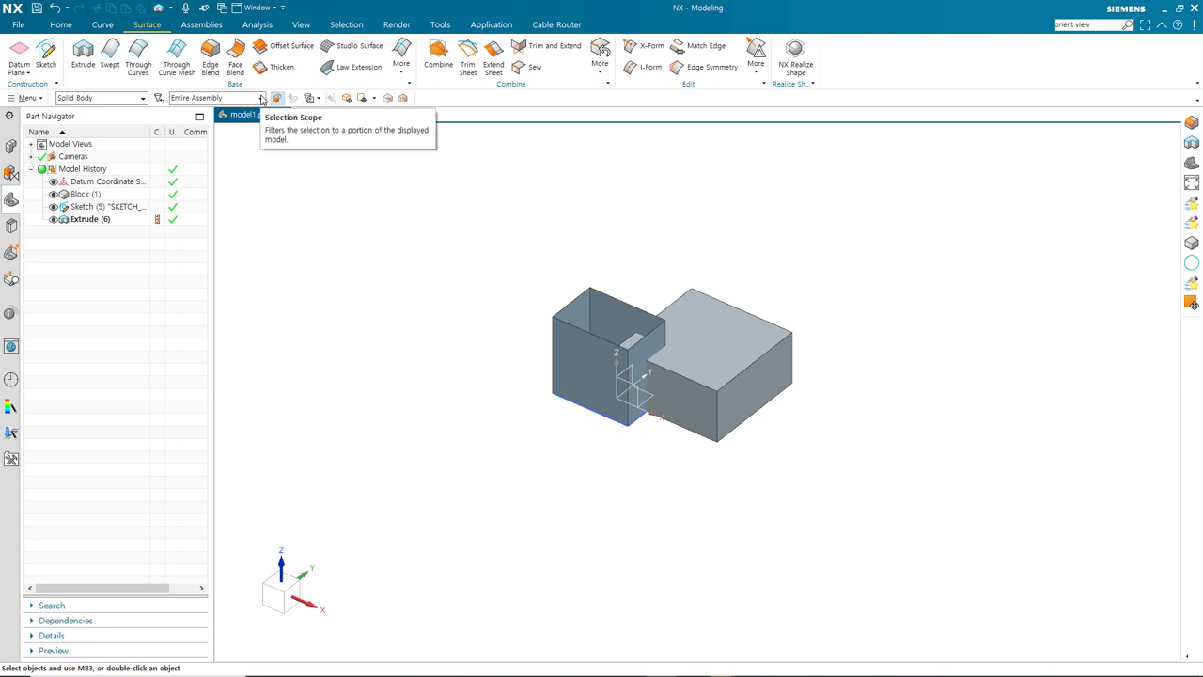
{"action": "left_click", "coordinate": [262, 99]}
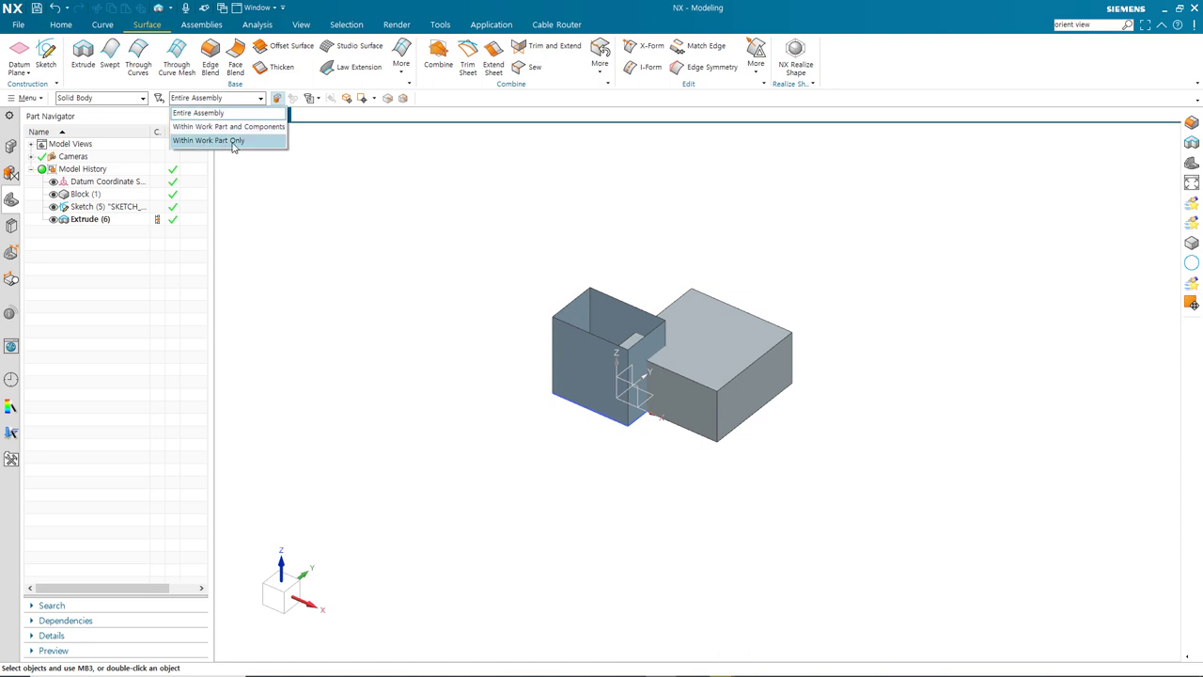
{"action": "left_click", "coordinate": [218, 111]}
{"action": "left_click", "coordinate": [218, 99]}
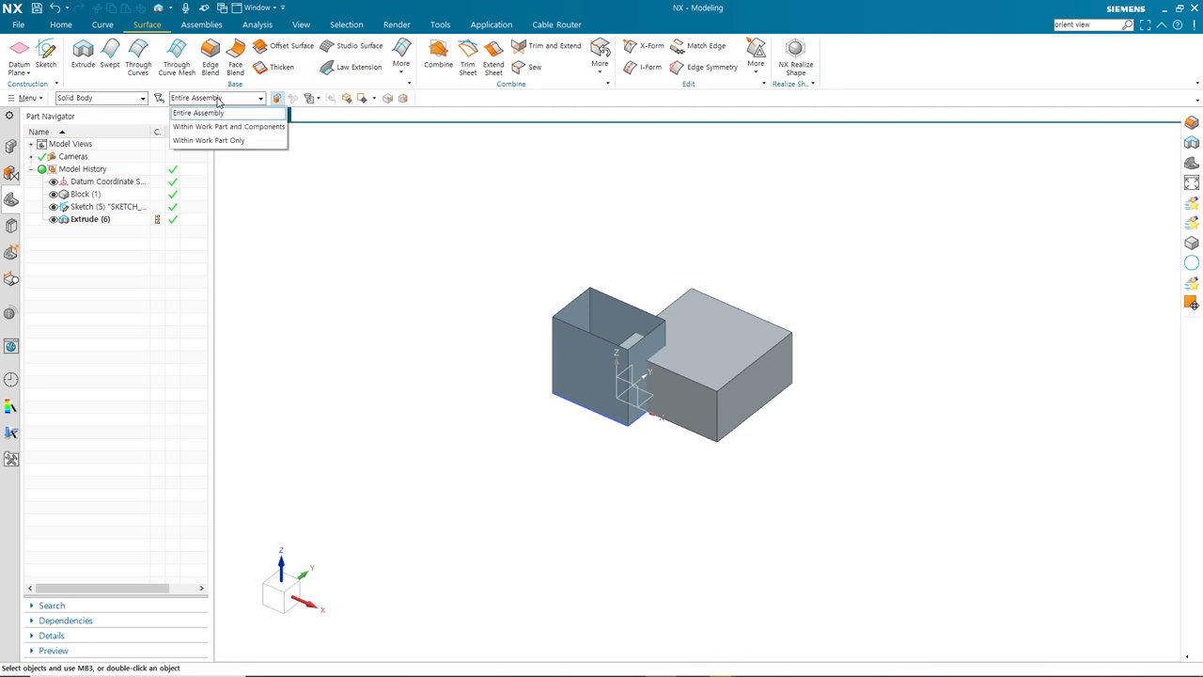
{"action": "left_click", "coordinate": [451, 104]}
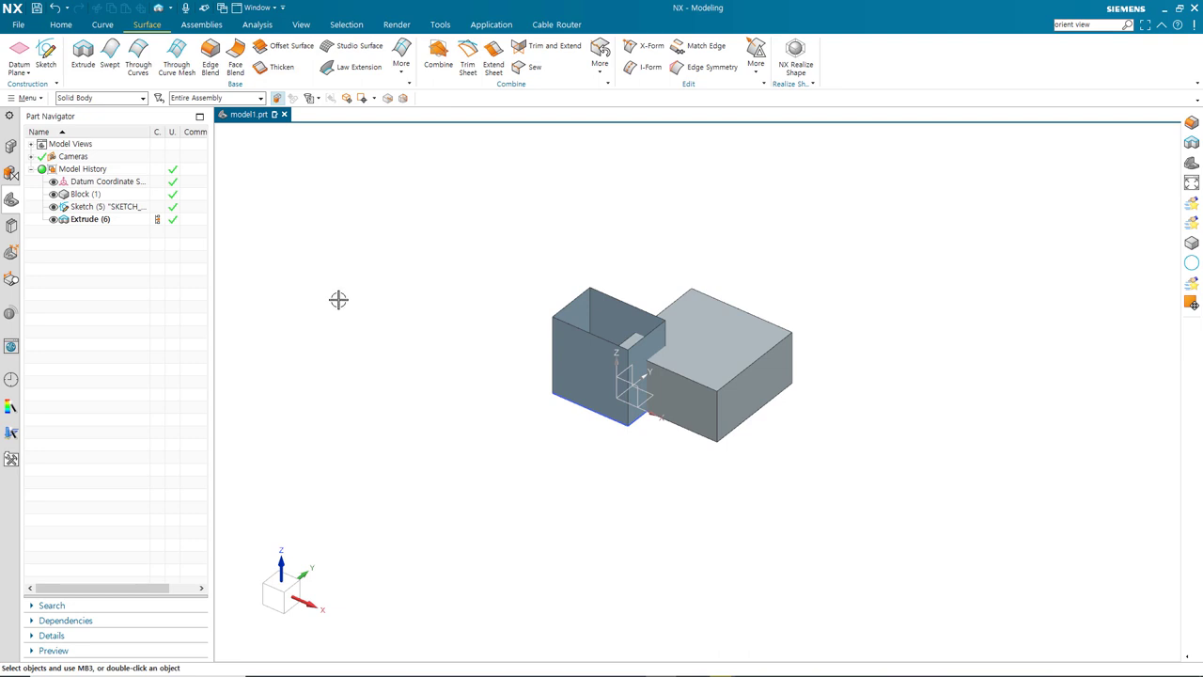
Step: Set the multi-select gesture to Rectangle, enclose both bodies in a selection rectangle, and clear the selection
{"action": "left_click", "coordinate": [374, 98]}
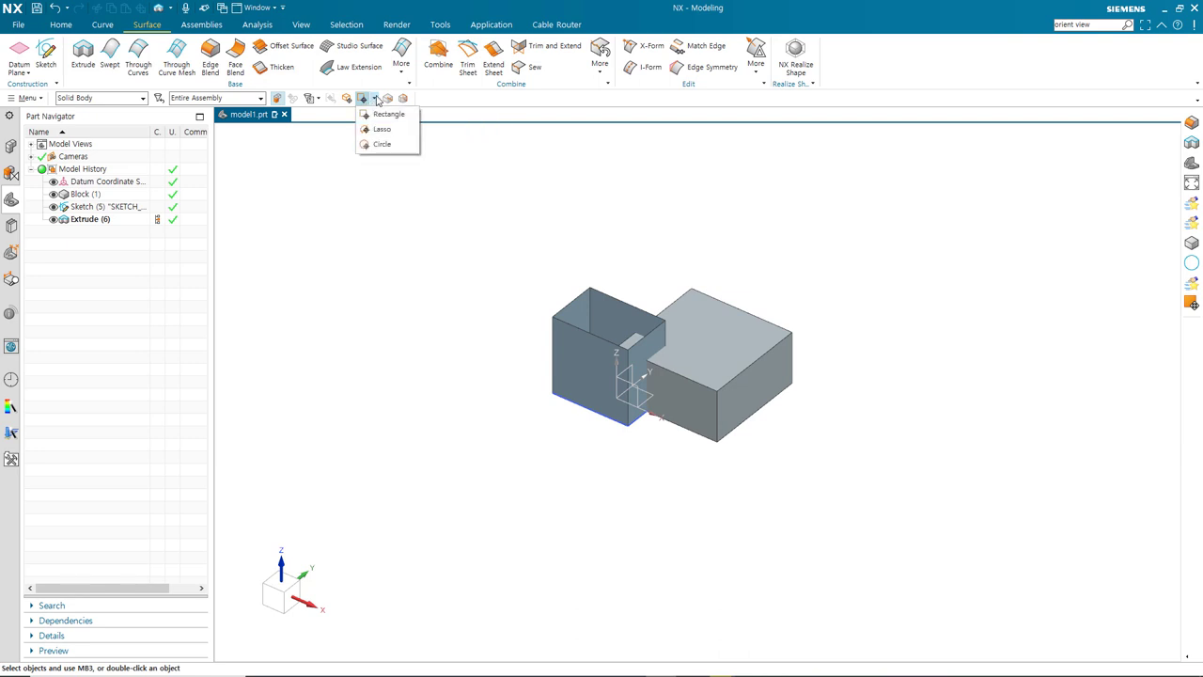
{"action": "left_click", "coordinate": [379, 116]}
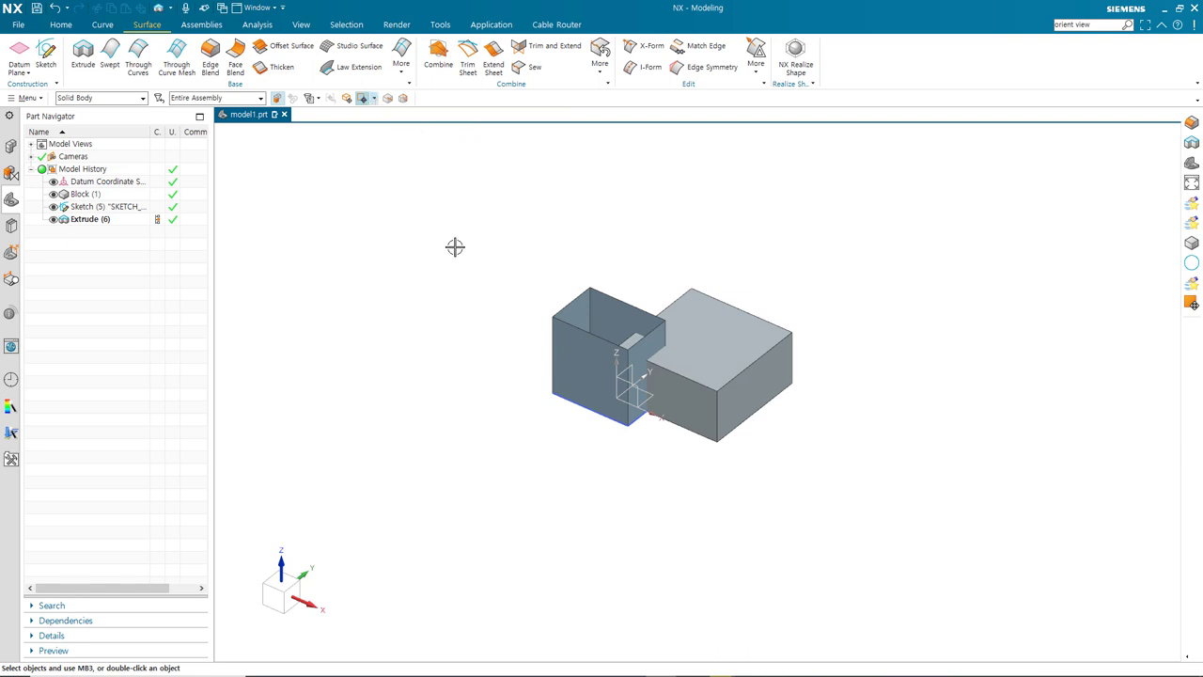
{"action": "left_click_drag", "start_coordinate": [504, 254], "coordinate": [889, 494]}
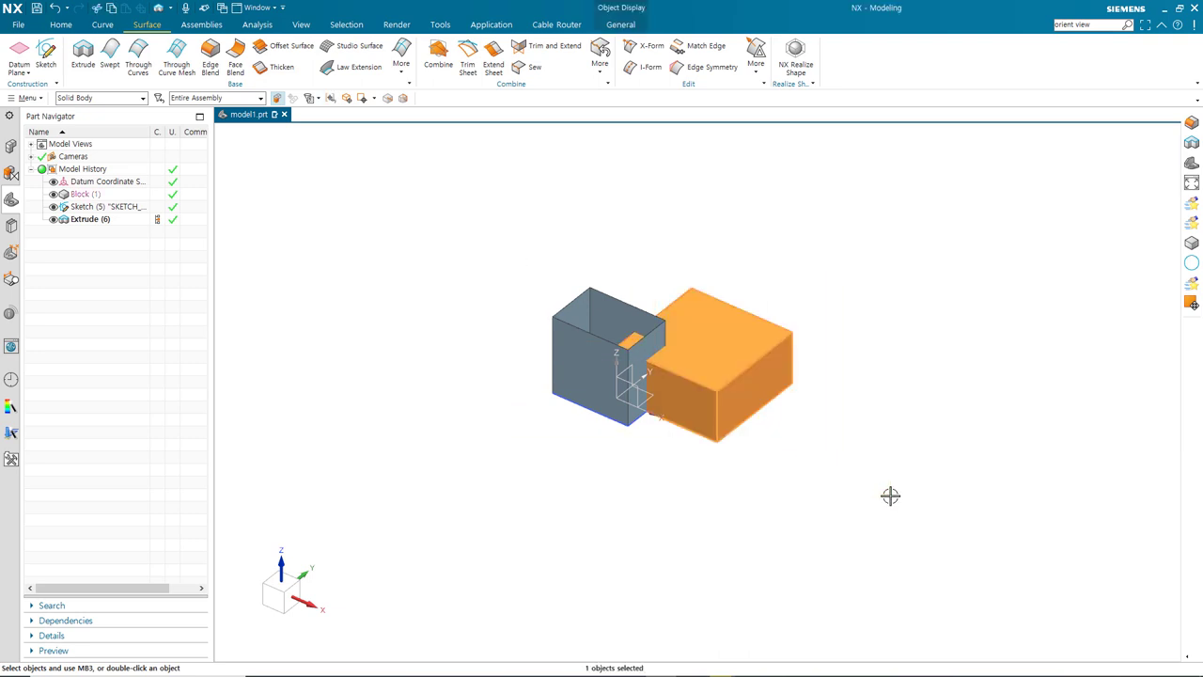
{"action": "key", "text": "Escape"}
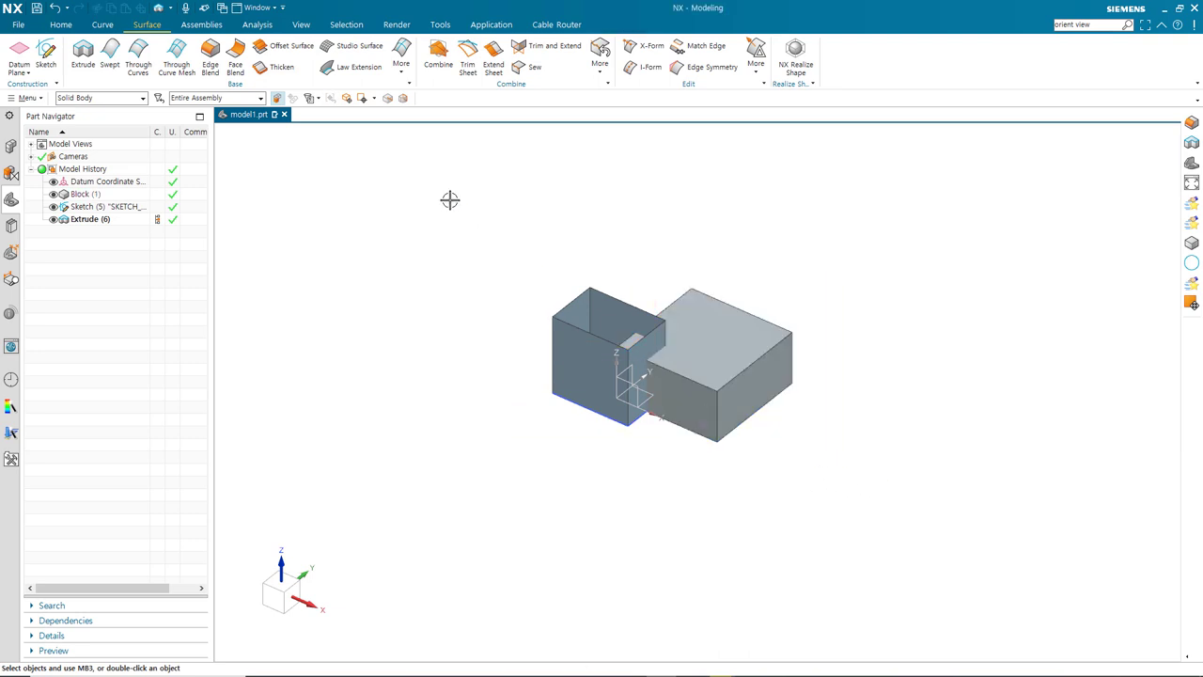
Step: Change the multi-select gesture to Lasso, draw a lasso around the block, and clear the selection
{"action": "left_click", "coordinate": [373, 98]}
{"action": "left_click", "coordinate": [382, 130]}
{"action": "mouse_move", "coordinate": [611, 264]}
{"action": "left_mouse_down"}
{"action": "mouse_move", "coordinate": [528, 354]}
{"action": "mouse_move", "coordinate": [558, 408]}
{"action": "mouse_move", "coordinate": [609, 449]}
{"action": "mouse_move", "coordinate": [673, 425]}
{"action": "mouse_move", "coordinate": [700, 352]}
{"action": "mouse_move", "coordinate": [620, 287]}
{"action": "left_mouse_up"}
{"action": "mouse_move", "coordinate": [711, 273]}
{"action": "left_mouse_down"}
{"action": "mouse_move", "coordinate": [648, 294]}
{"action": "mouse_move", "coordinate": [599, 337]}
{"action": "mouse_move", "coordinate": [612, 416]}
{"action": "mouse_move", "coordinate": [685, 454]}
{"action": "mouse_move", "coordinate": [806, 401]}
{"action": "mouse_move", "coordinate": [819, 344]}
{"action": "mouse_move", "coordinate": [787, 297]}
{"action": "mouse_move", "coordinate": [741, 281]}
{"action": "left_mouse_up"}
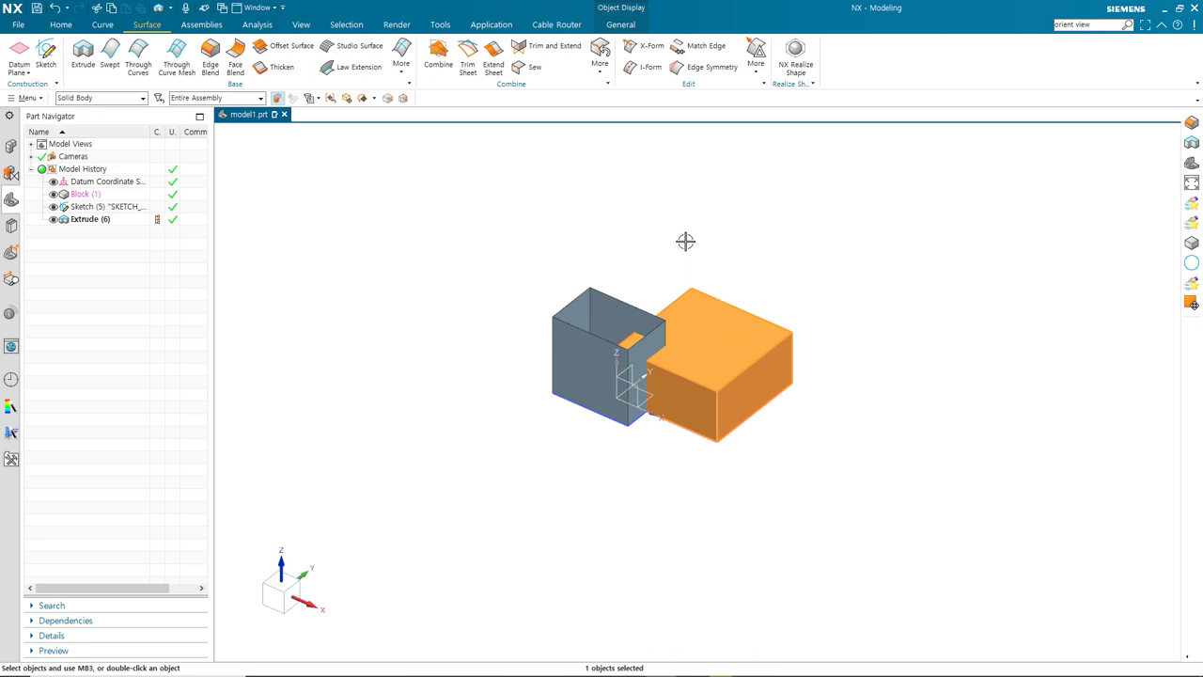
{"action": "key", "text": "Escape"}
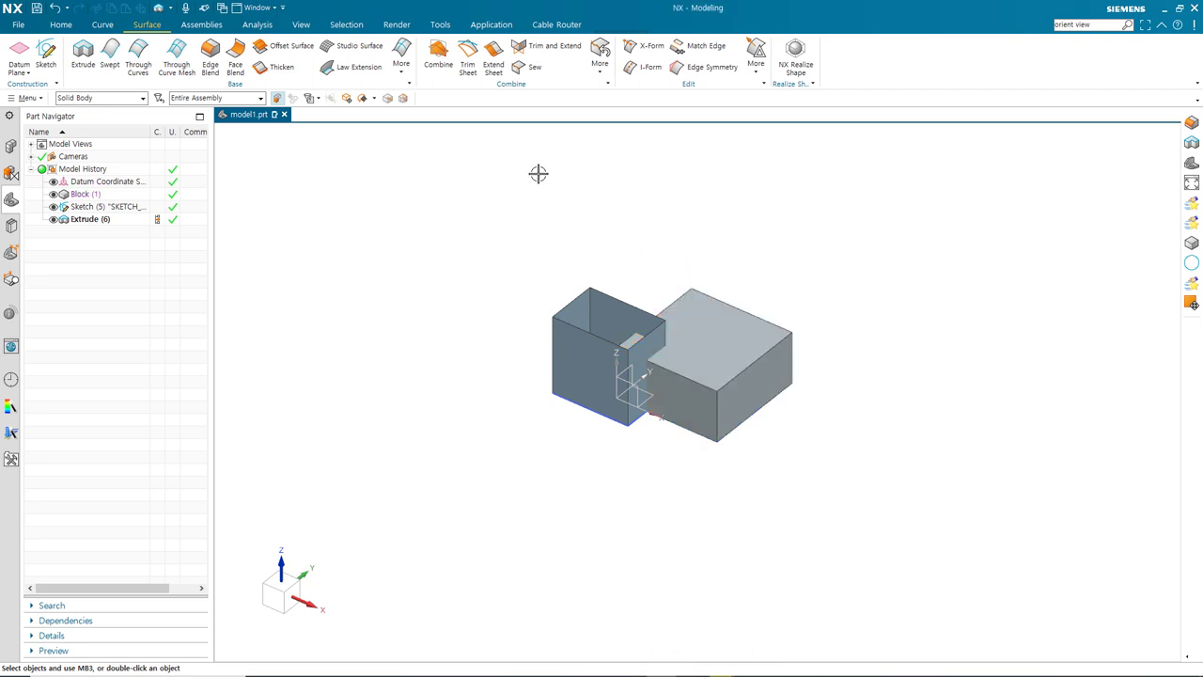
Step: Change the multi-select gesture to Circle, enclose the block in a selection circle, and clear the selection
{"action": "left_click", "coordinate": [373, 99]}
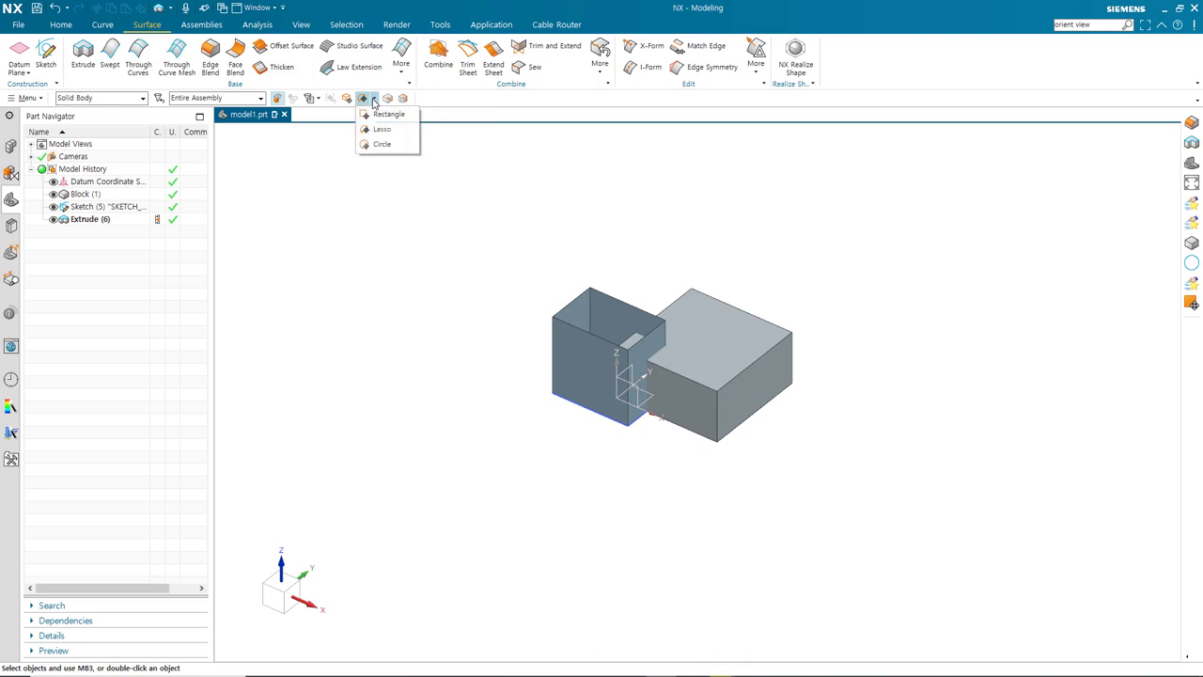
{"action": "left_click", "coordinate": [380, 143]}
{"action": "left_click_drag", "start_coordinate": [647, 257], "coordinate": [770, 453]}
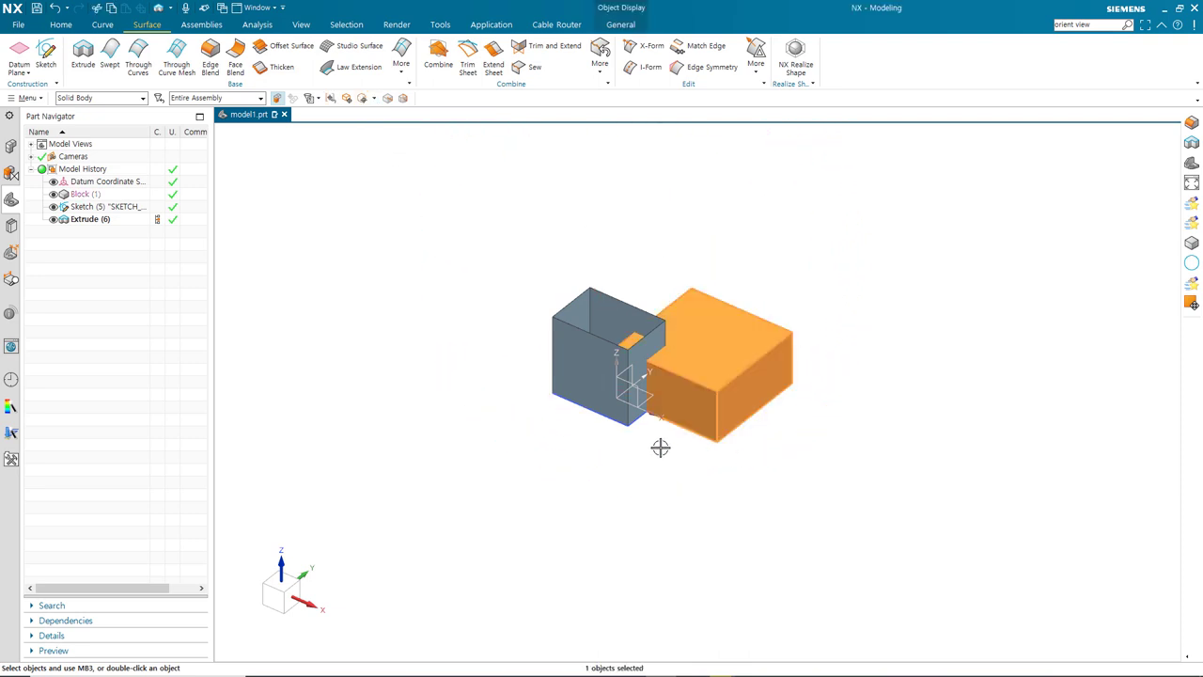
{"action": "key", "text": "Escape"}
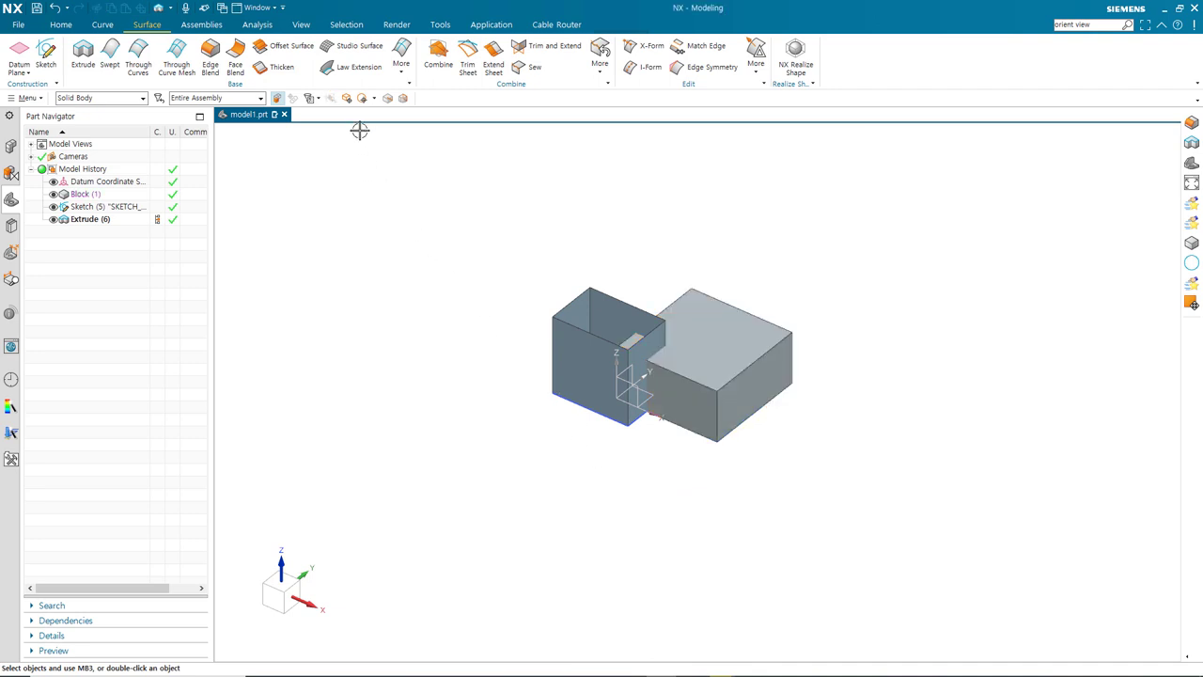
Step: Switch the multi-select gesture back to Rectangle, box-select around both bodies with the Solid Body filter, and clear the selection
{"action": "left_click", "coordinate": [373, 99]}
{"action": "left_click", "coordinate": [380, 114]}
{"action": "left_click_drag", "start_coordinate": [555, 261], "coordinate": [851, 485]}
{"action": "key", "text": "Escape"}
Step: Set the filter to No Selection Filter, box-select all objects in the model, and clear the selection
{"action": "left_click", "coordinate": [145, 98]}
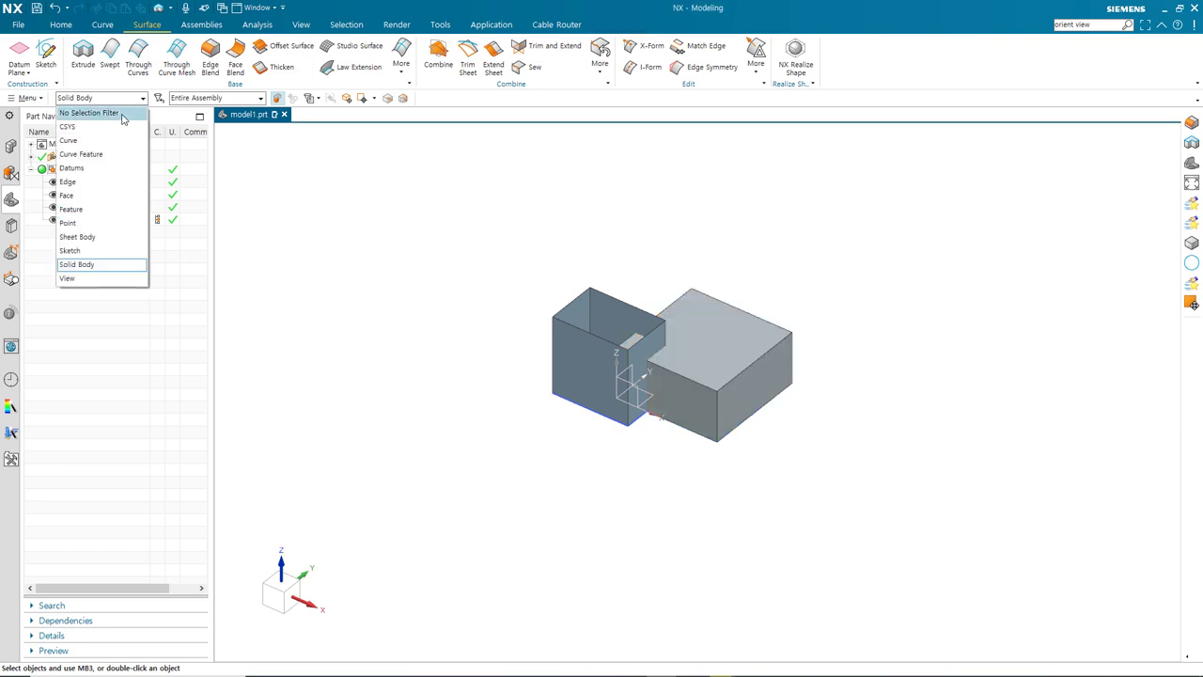
{"action": "left_click", "coordinate": [122, 114]}
{"action": "mouse_move", "coordinate": [537, 251]}
{"action": "left_mouse_down"}
{"action": "mouse_move", "coordinate": [581, 315]}
{"action": "mouse_move", "coordinate": [818, 452]}
{"action": "left_mouse_up"}
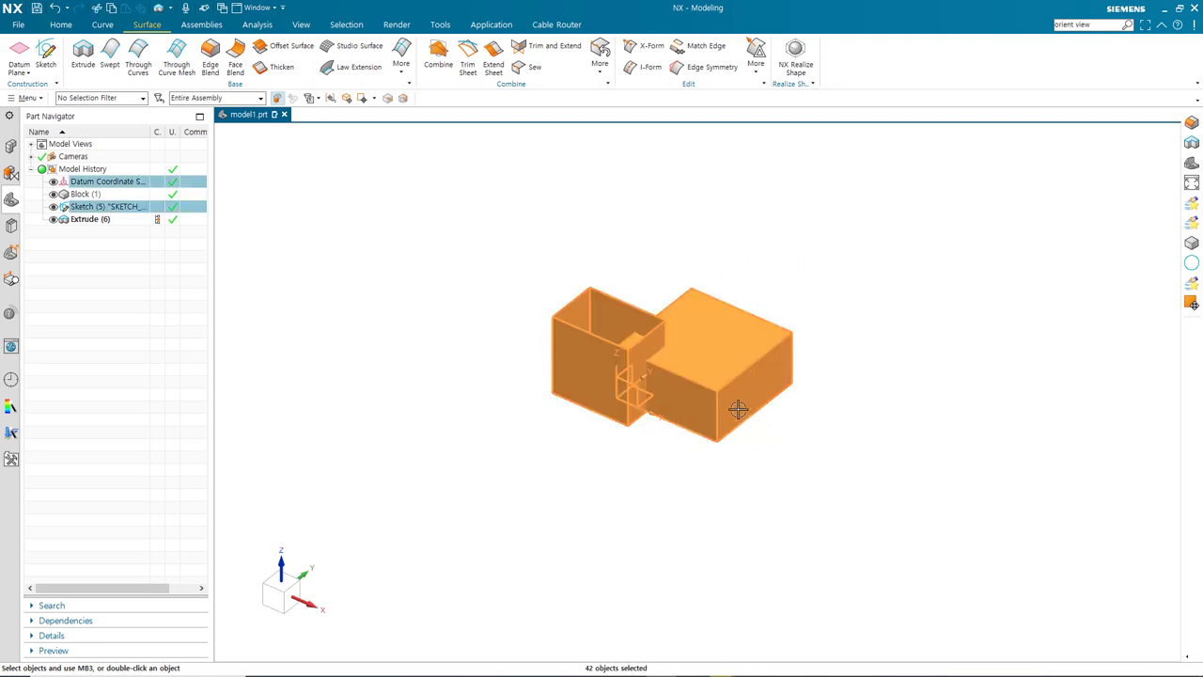
{"action": "key", "text": "Escape"}
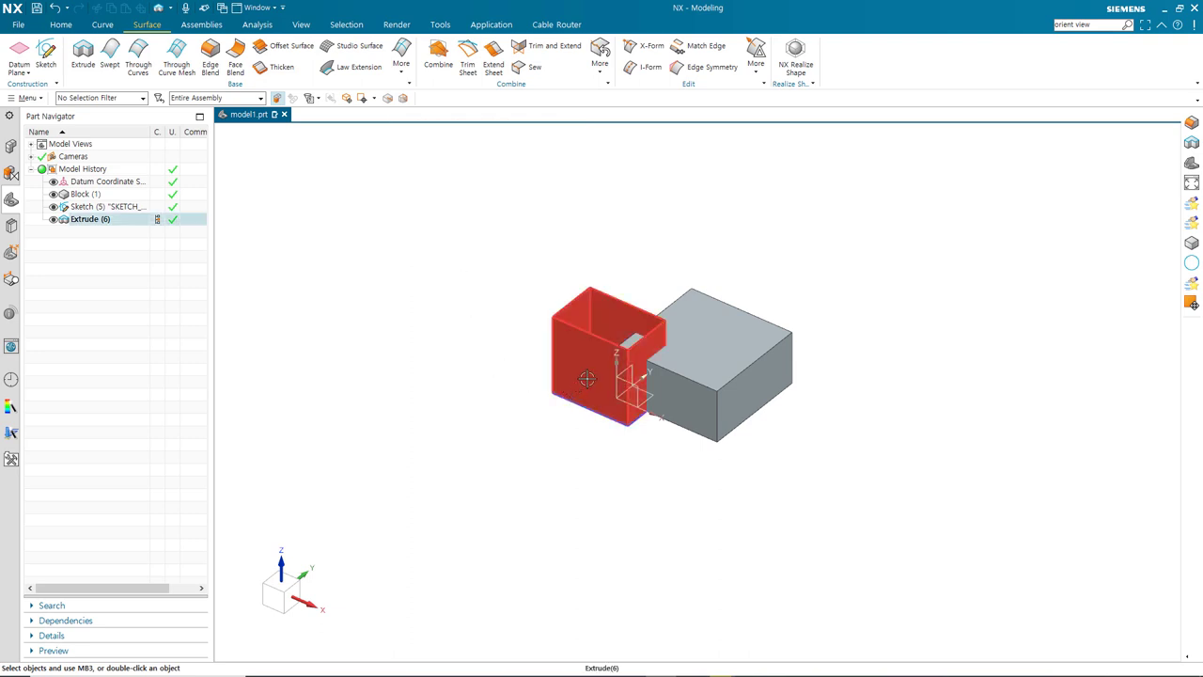
Step: Hide the extruded sheet body
{"action": "left_click", "coordinate": [54, 219]}
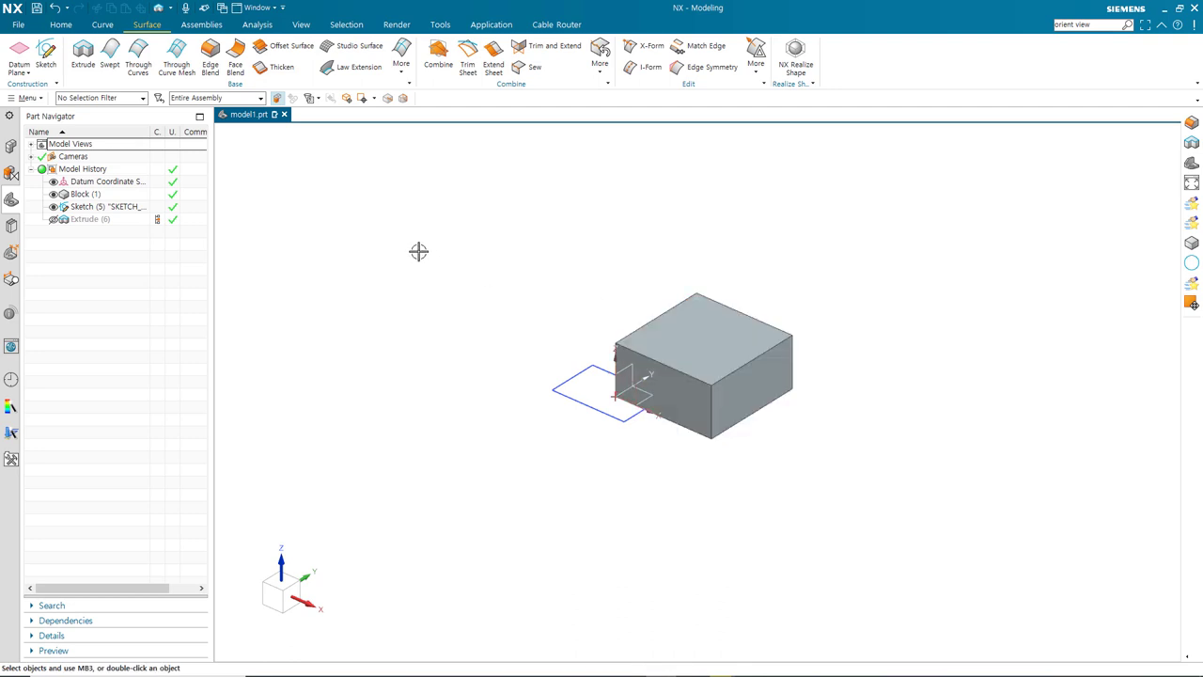
Step: Start an Edge Blend with a 10 mm radius and select the upper edge of the block's front-right face
{"action": "left_click", "coordinate": [211, 54]}
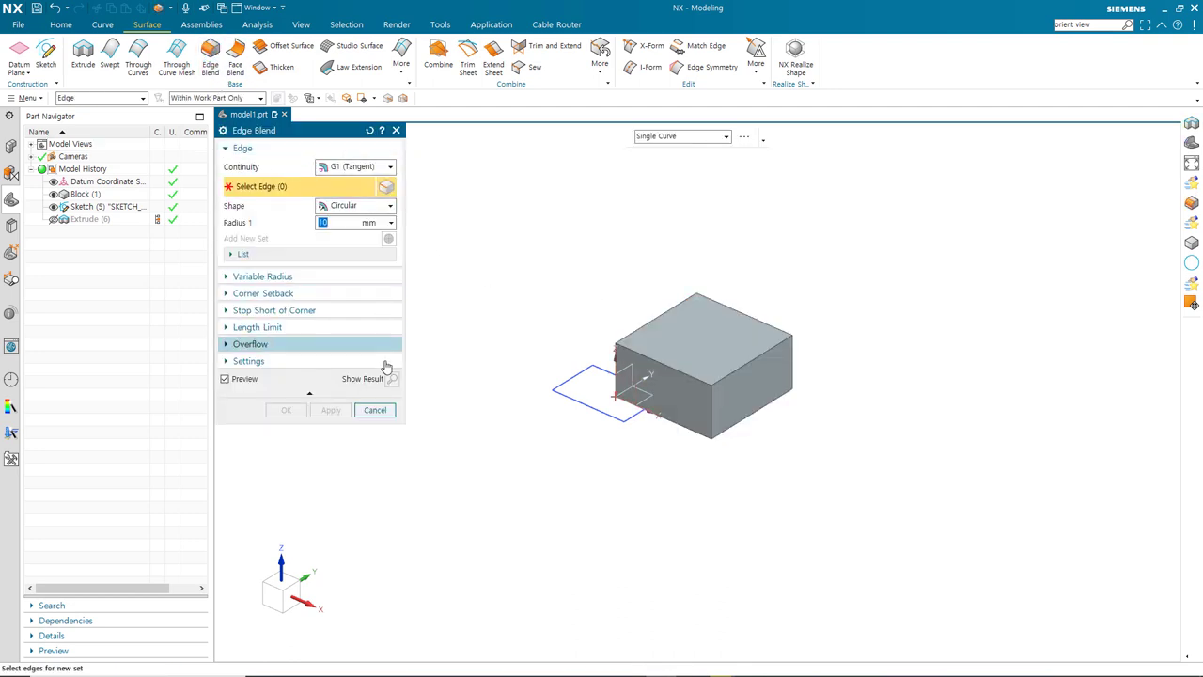
{"action": "left_click", "coordinate": [379, 409]}
{"action": "left_click", "coordinate": [61, 27]}
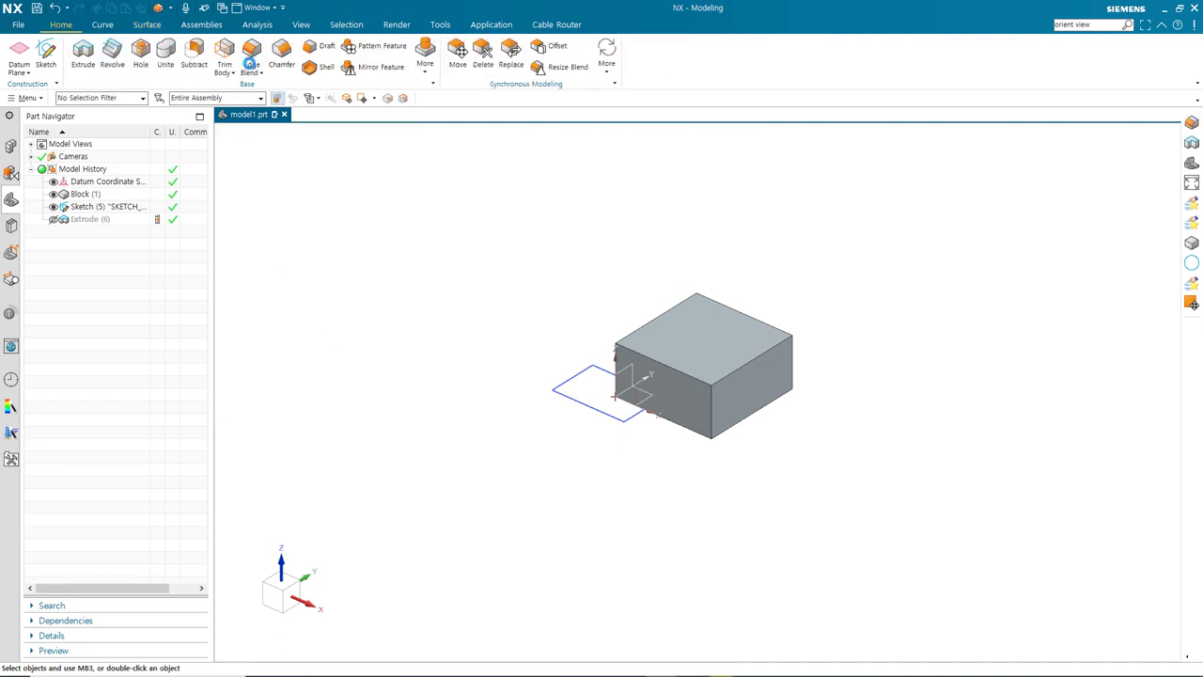
{"action": "left_click", "coordinate": [251, 54]}
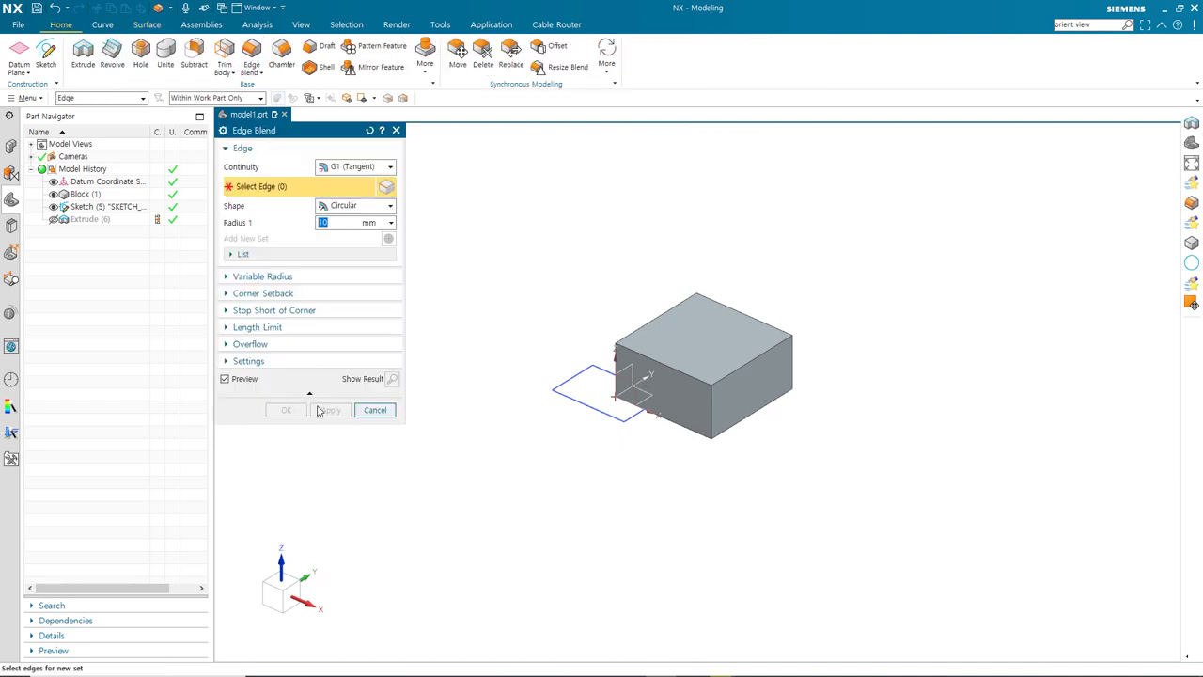
{"action": "left_click", "coordinate": [740, 367]}
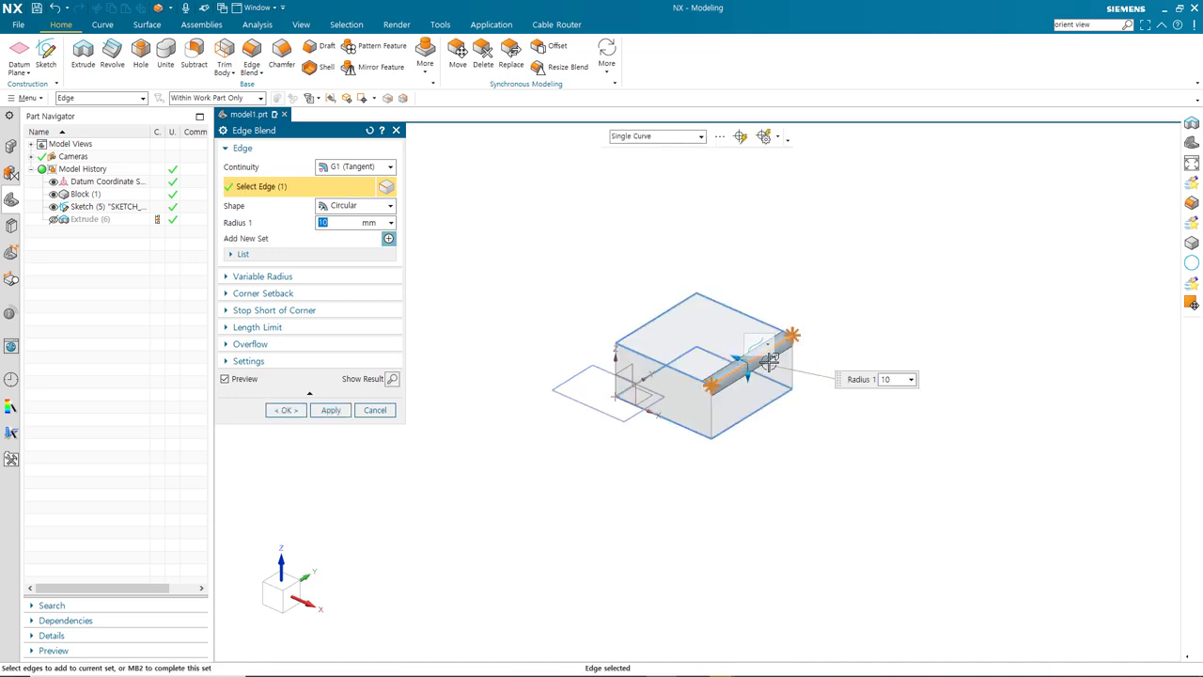
{"action": "scroll", "coordinate": [747, 376], "scroll_direction": "down", "scroll_amount": 1}
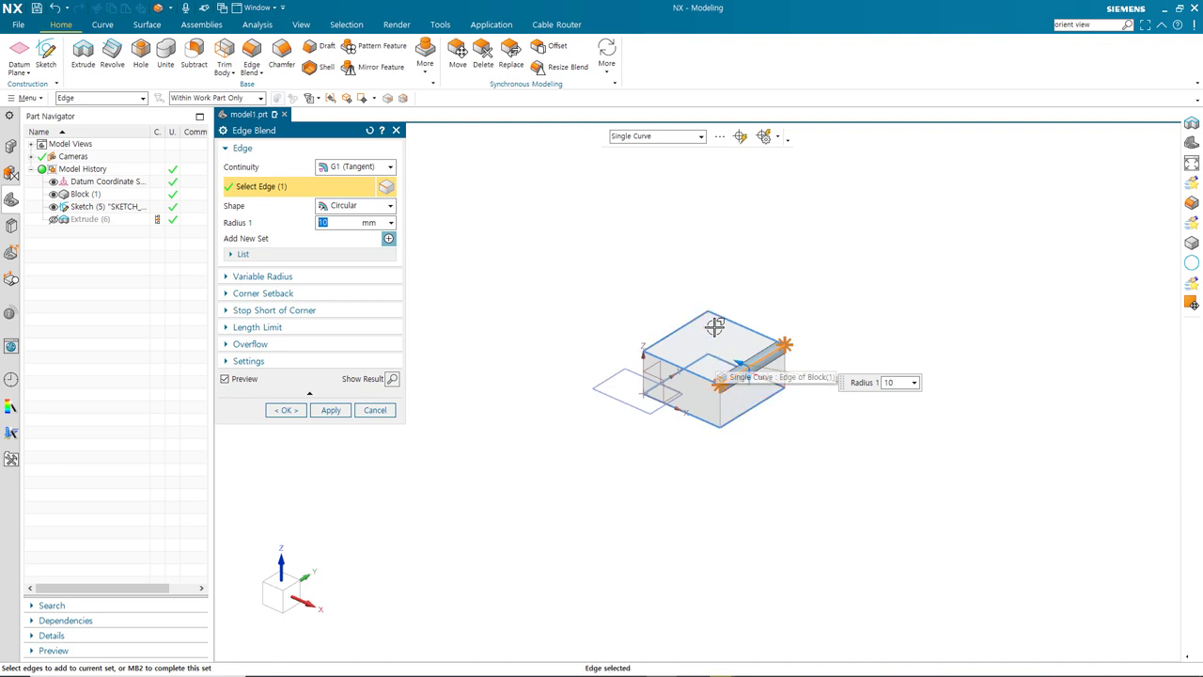
Step: Allow selection of hidden wireframe and add the block's rear vertical edge and two rear bottom edges to the blend
{"action": "left_click", "coordinate": [386, 98]}
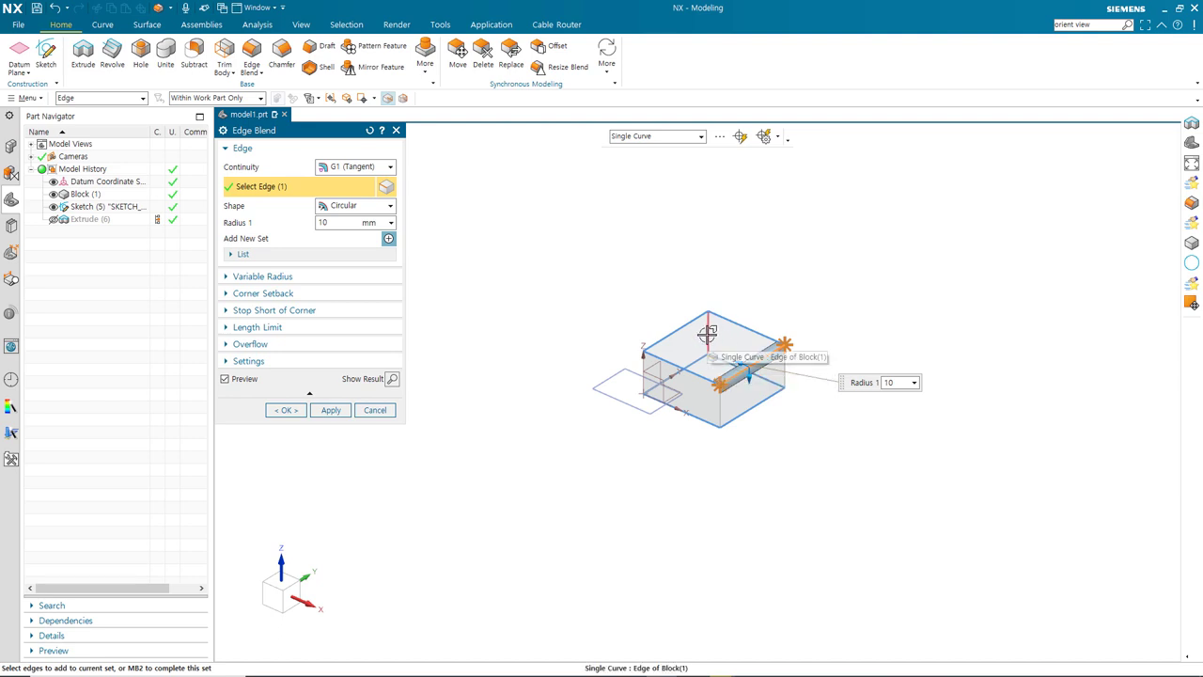
{"action": "left_click", "coordinate": [708, 338]}
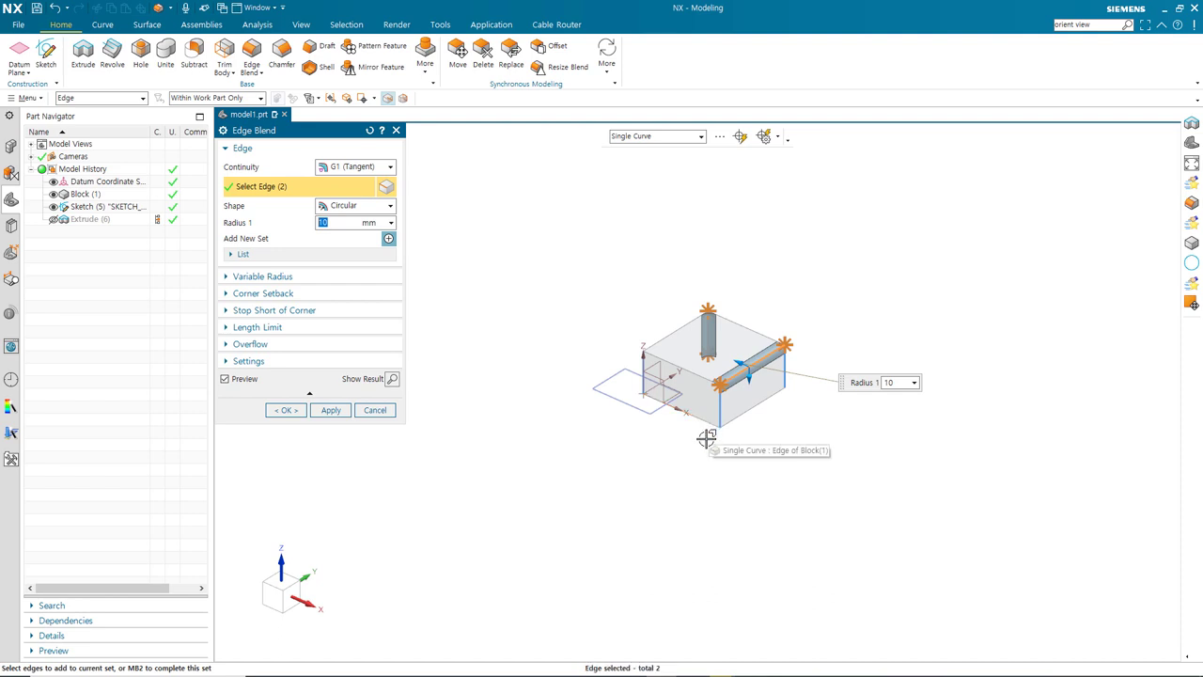
{"action": "left_click", "coordinate": [697, 360]}
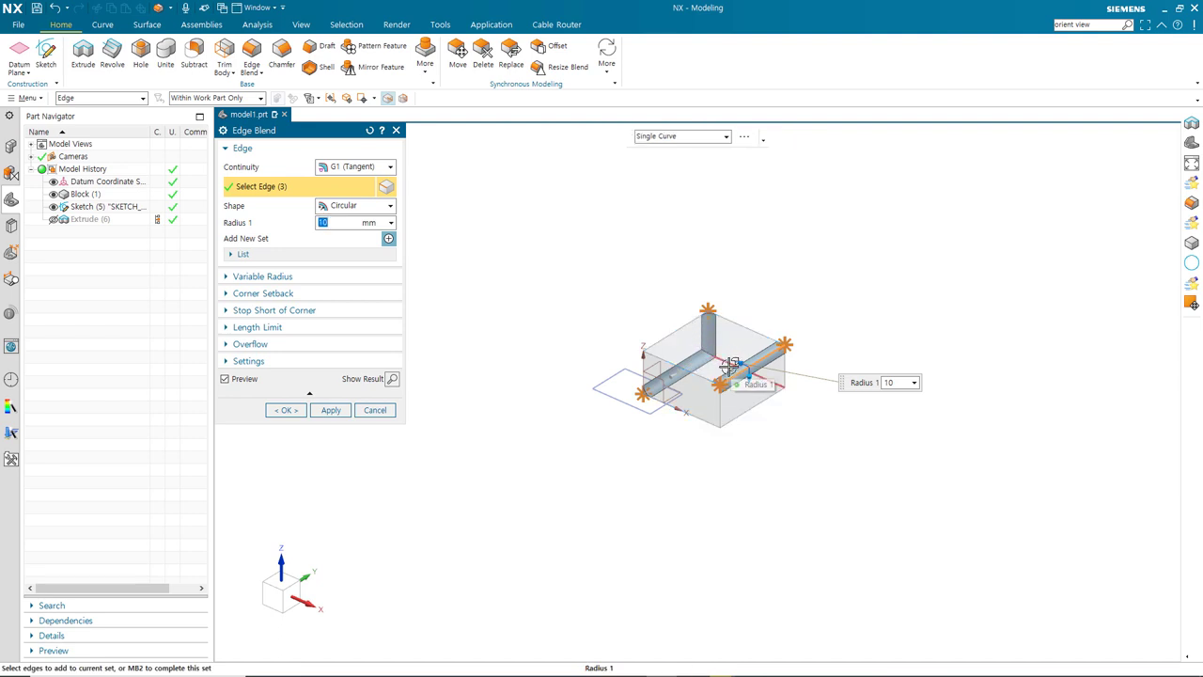
{"action": "left_click", "coordinate": [731, 364]}
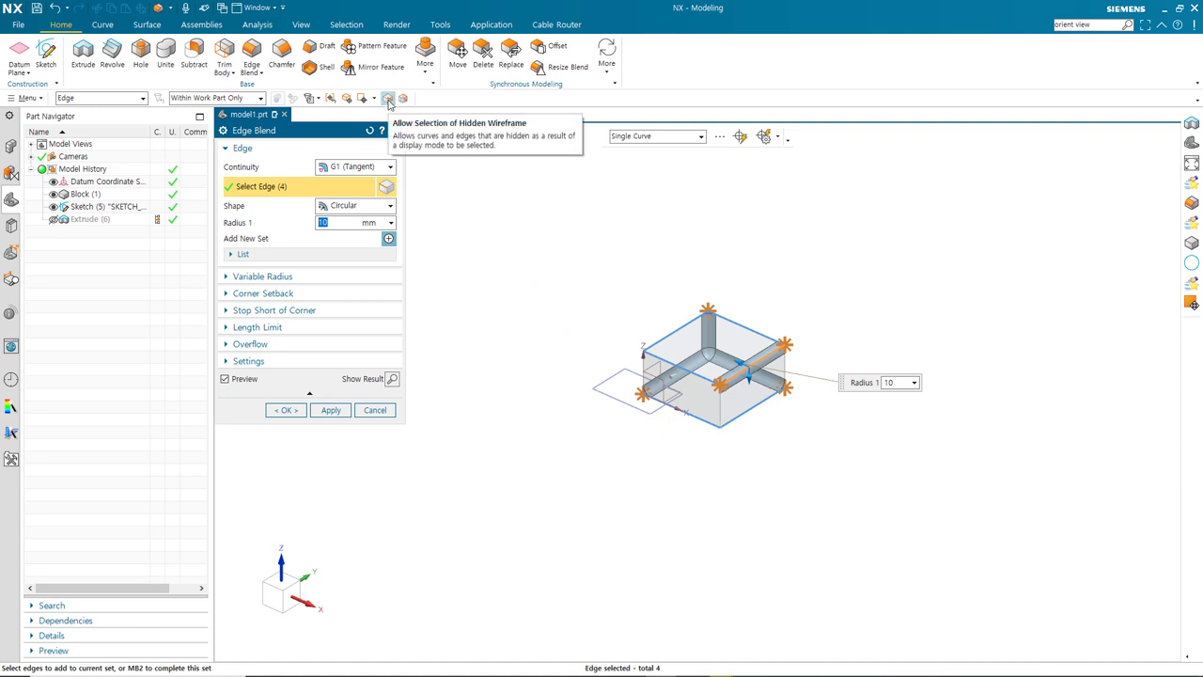
Step: Turn on Highlight Hidden Edges and create the 10 mm blend on the four selected block edges
{"action": "left_click", "coordinate": [388, 100]}
{"action": "left_click", "coordinate": [402, 99]}
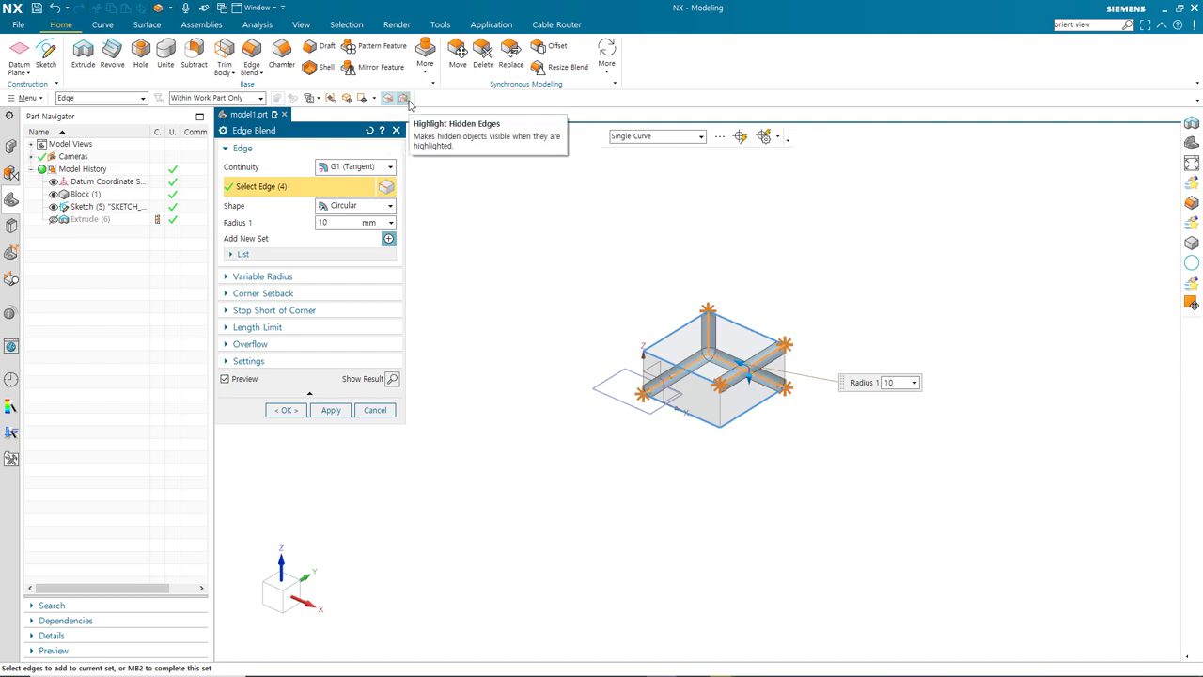
{"action": "left_click", "coordinate": [405, 99]}
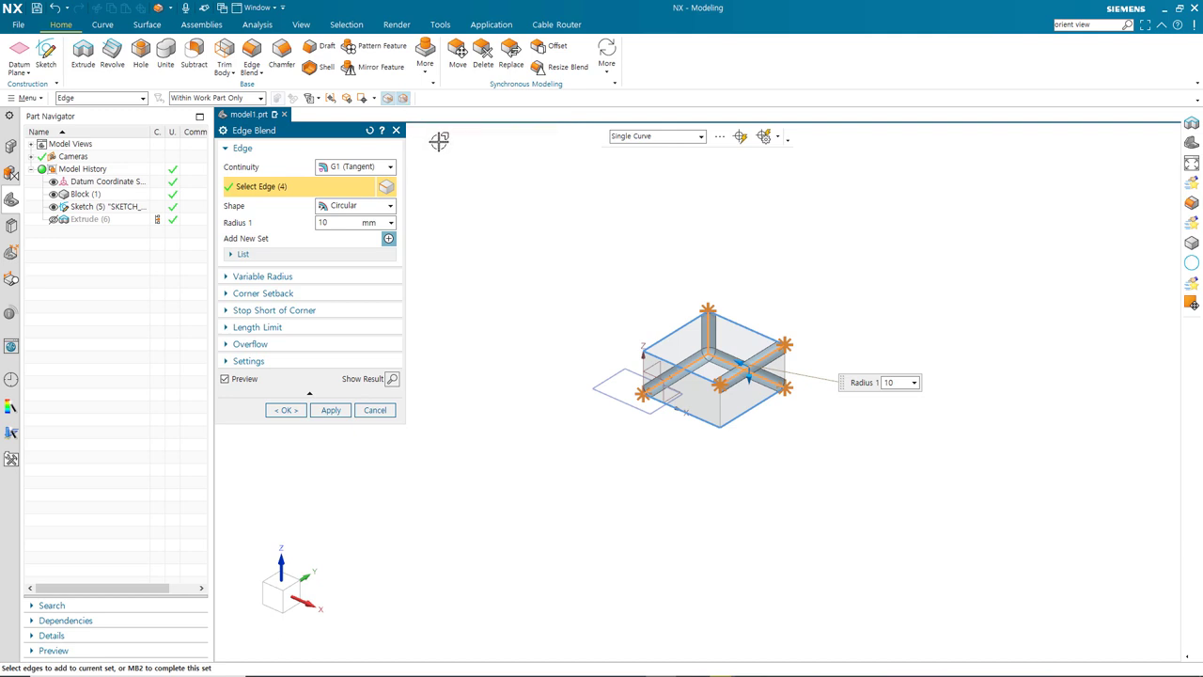
{"action": "left_click", "coordinate": [388, 99]}
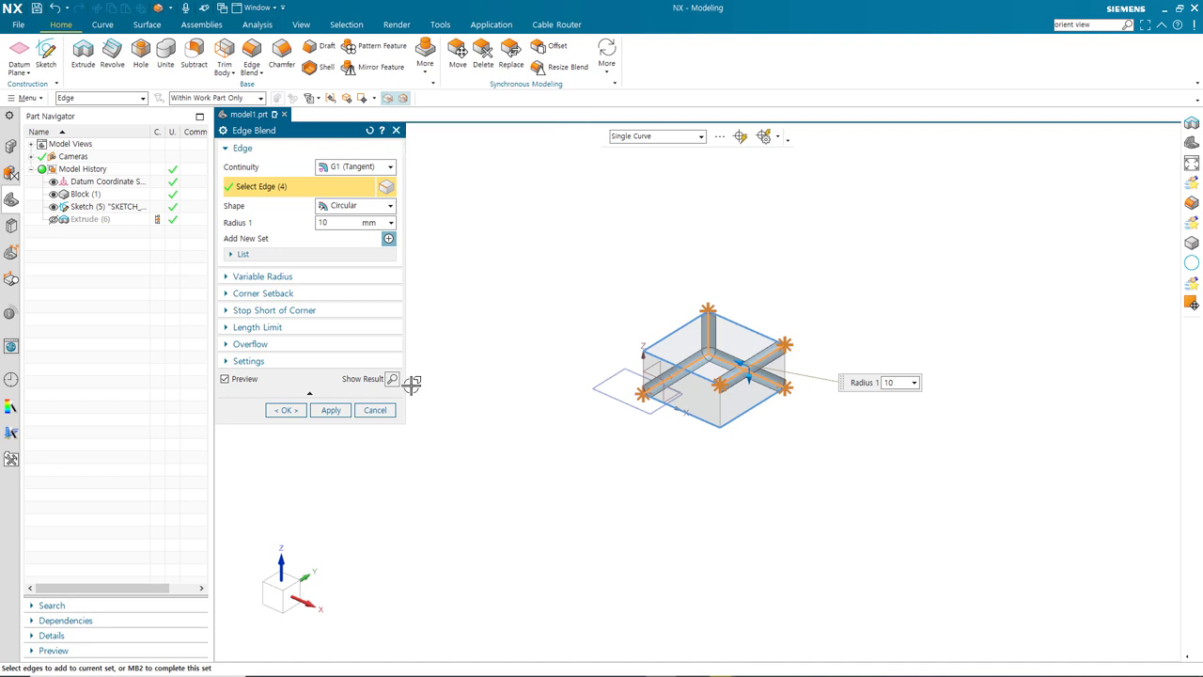
{"action": "left_click", "coordinate": [289, 415]}
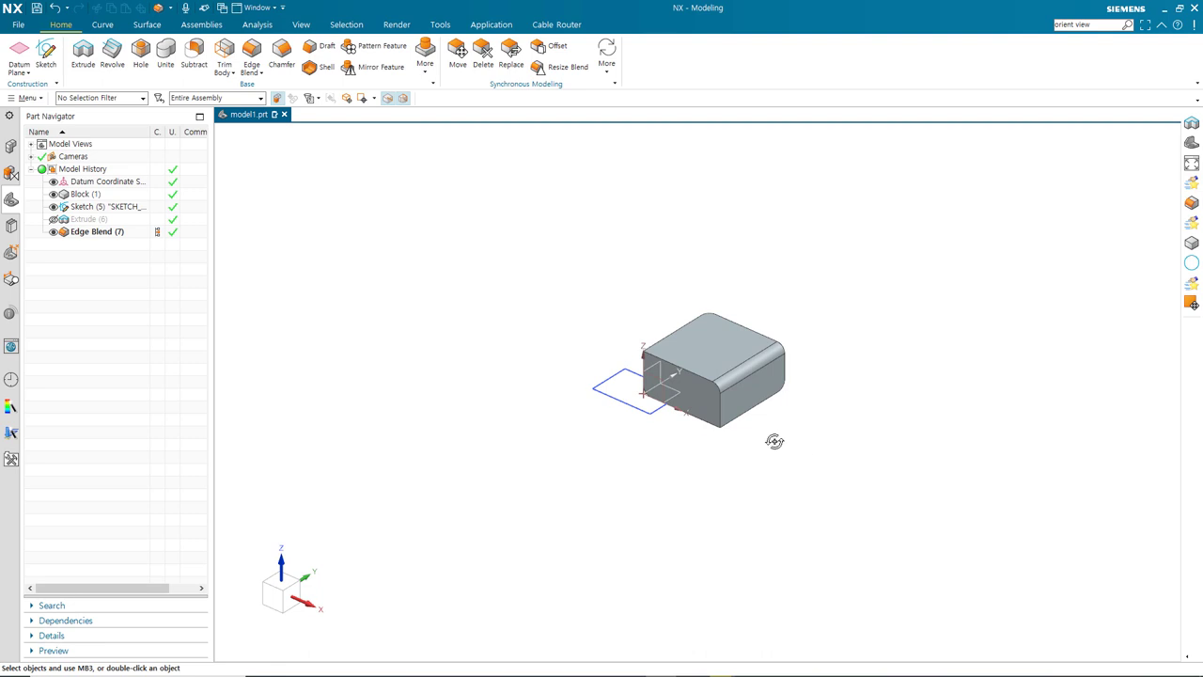
{"action": "middle_click_drag", "start_coordinate": [773, 441], "coordinate": [644, 360]}
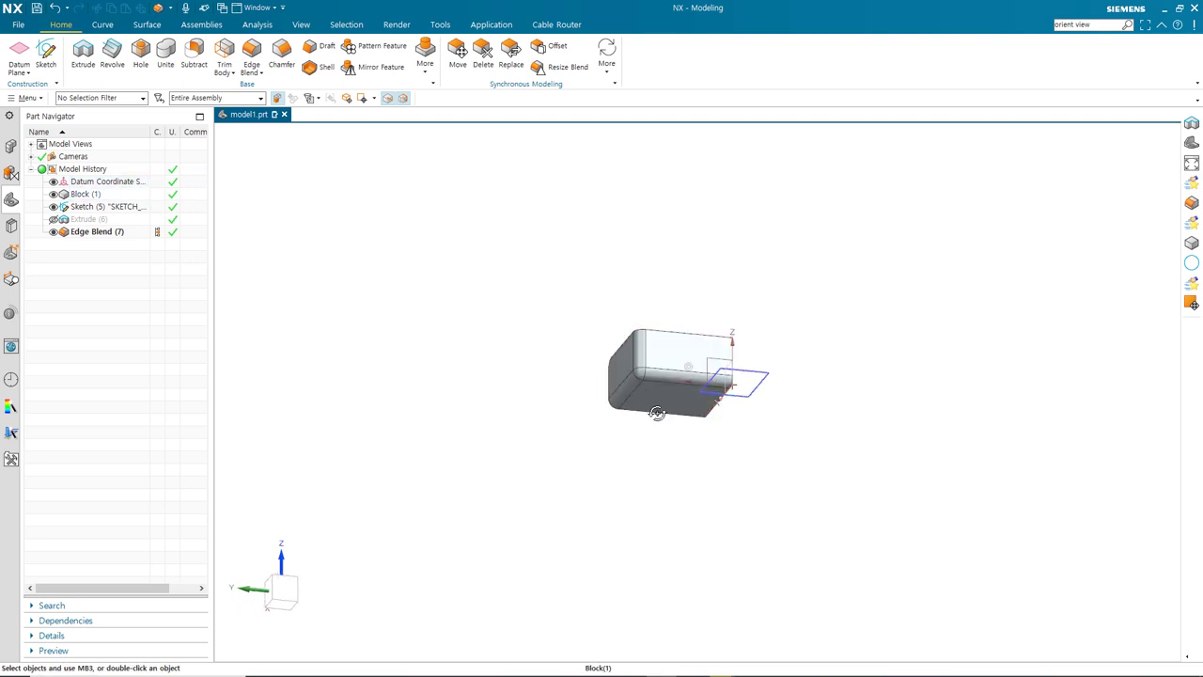
{"action": "middle_click_drag", "start_coordinate": [655, 417], "coordinate": [703, 451]}
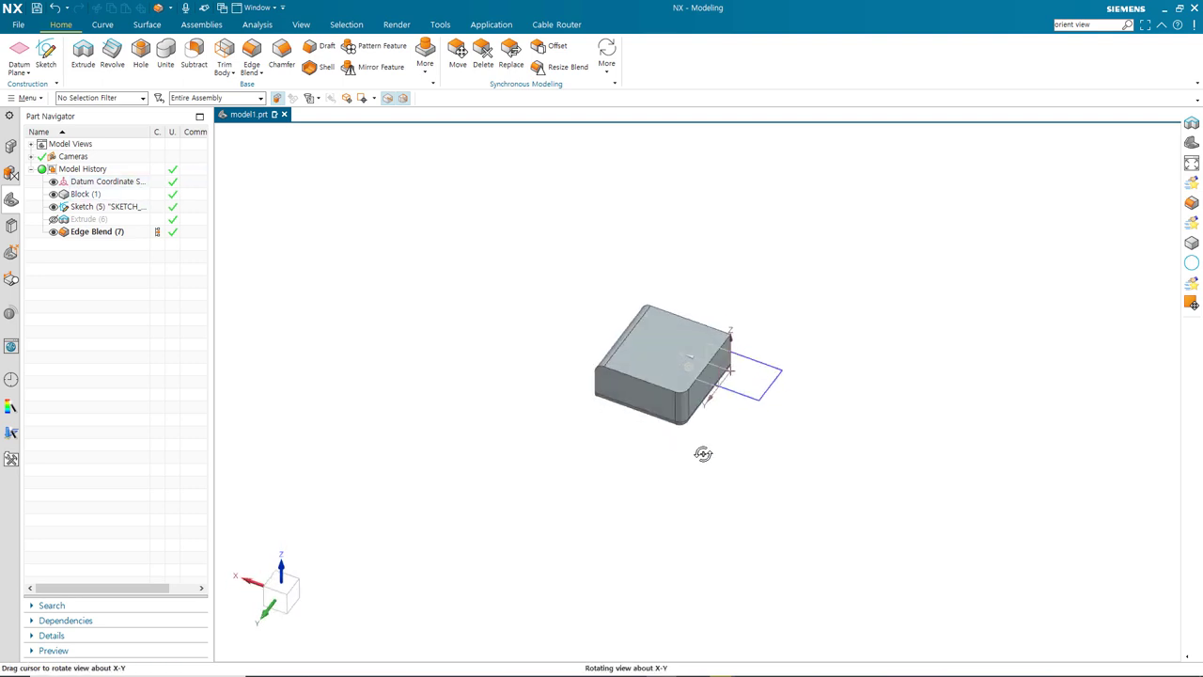